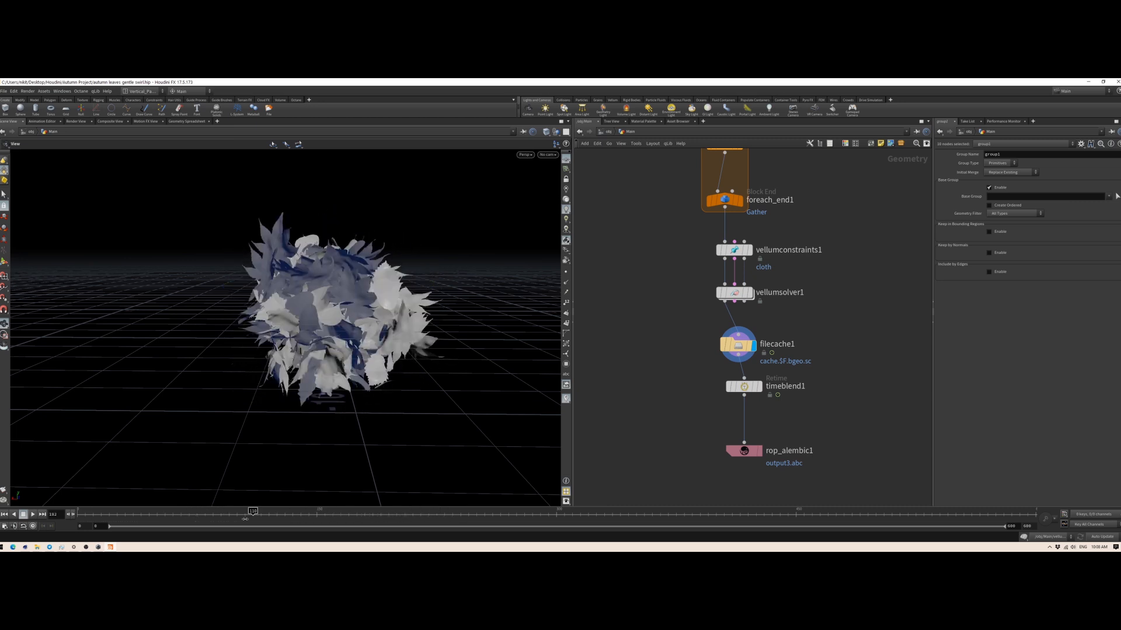
Step: Select the trace1 node at the start of the first leaf chain and show its leaf outline geometry
middle_drag(663, 335, 700, 481)
middle_drag(657, 240, 768, 383)
scroll(674, 361, down, 3)
middle_drag(658, 347, 817, 441)
middle_drag(676, 316, 778, 426)
click(699, 205)
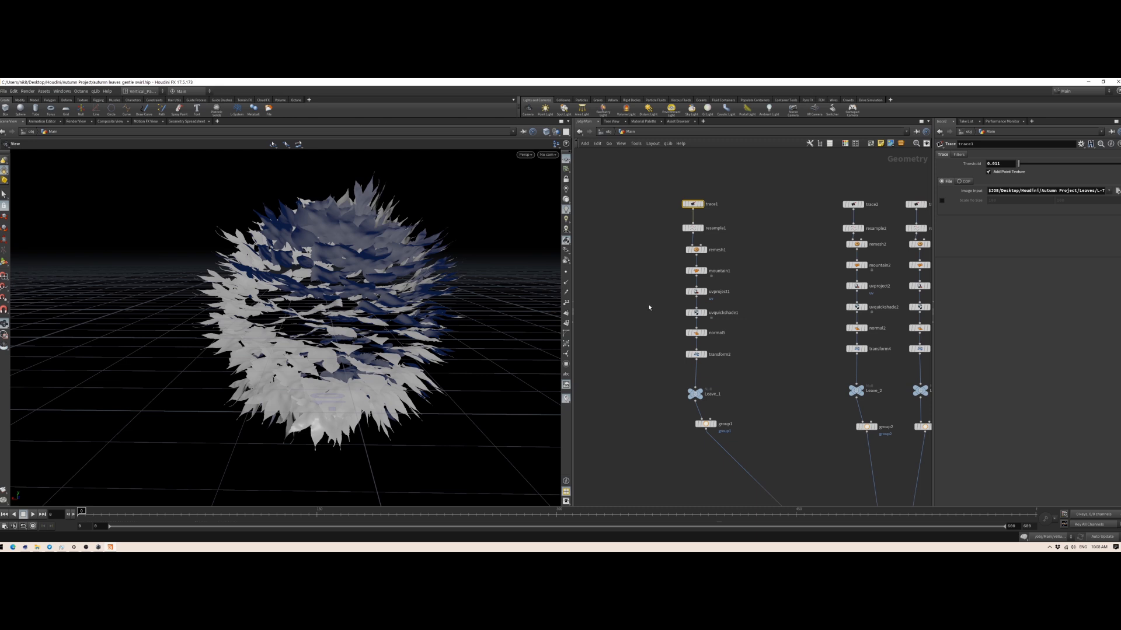
scroll(668, 221, up, 2)
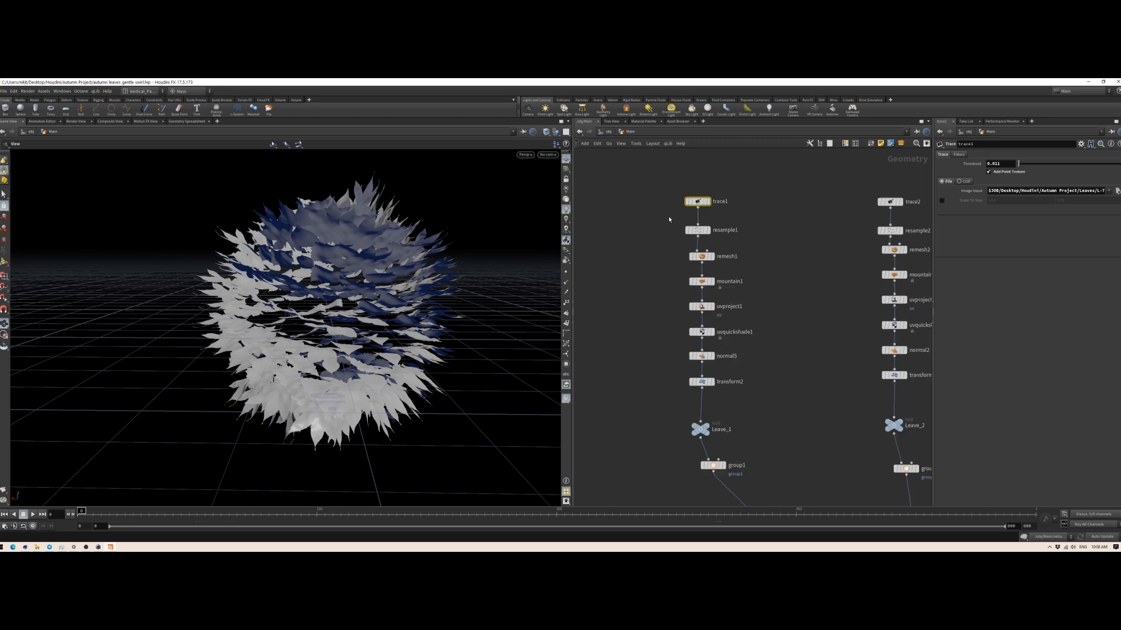
middle_drag(667, 222, 642, 261)
click(684, 242)
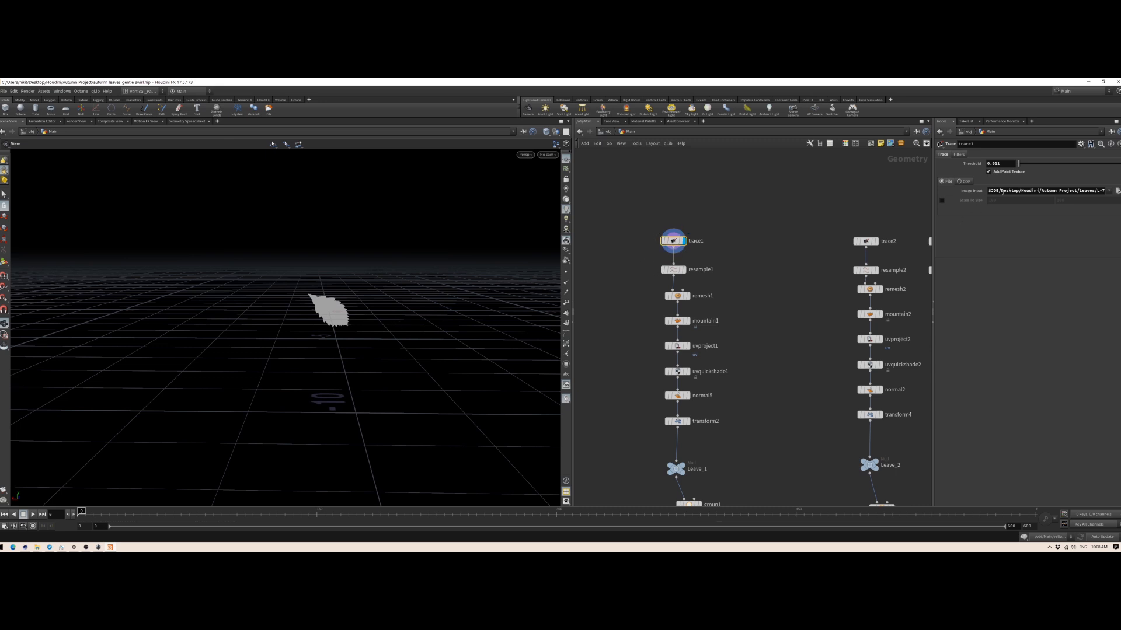
scroll(369, 300, up, 6)
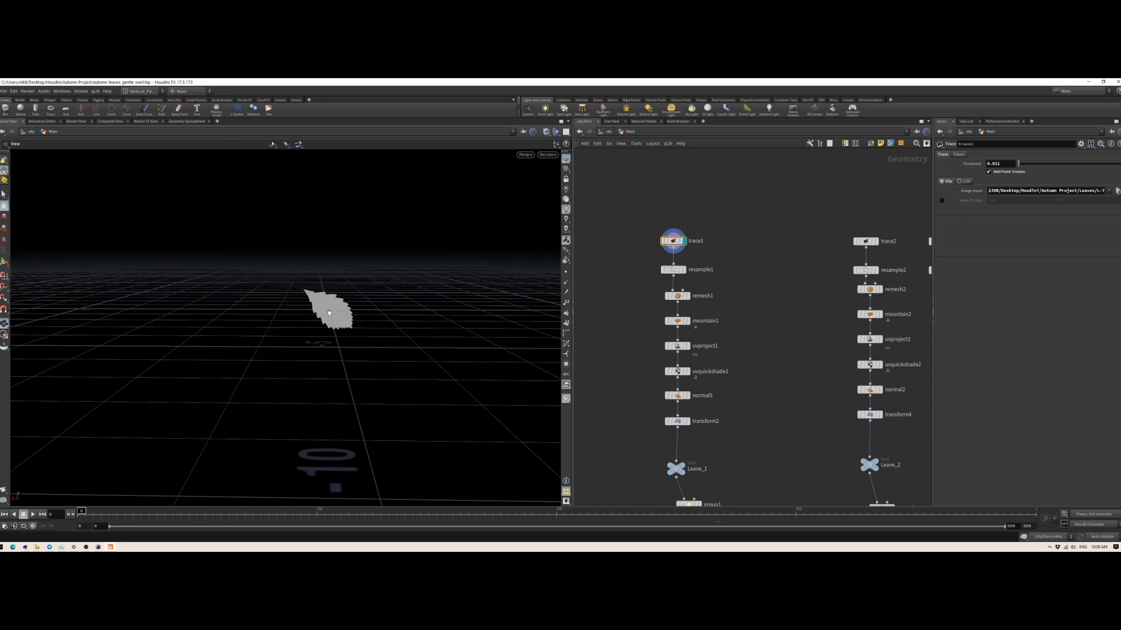
scroll(318, 314, up, 2)
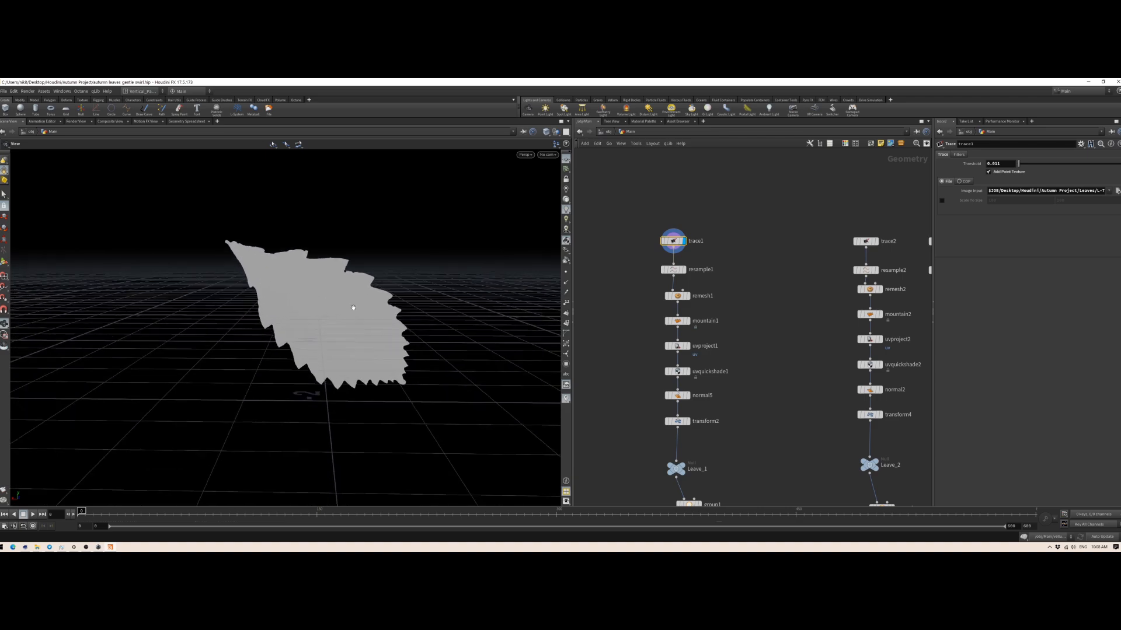
Step: Turn on point numbers in the viewport and display the resample1 result to examine the outline's points
click(568, 305)
drag(316, 327, 393, 326)
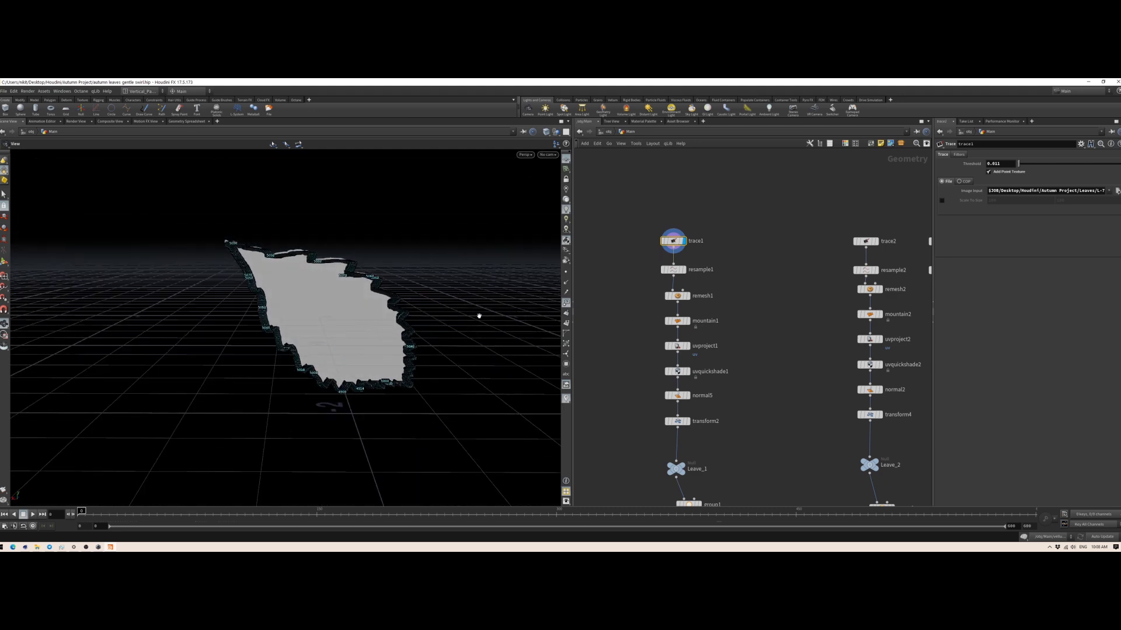
click(684, 270)
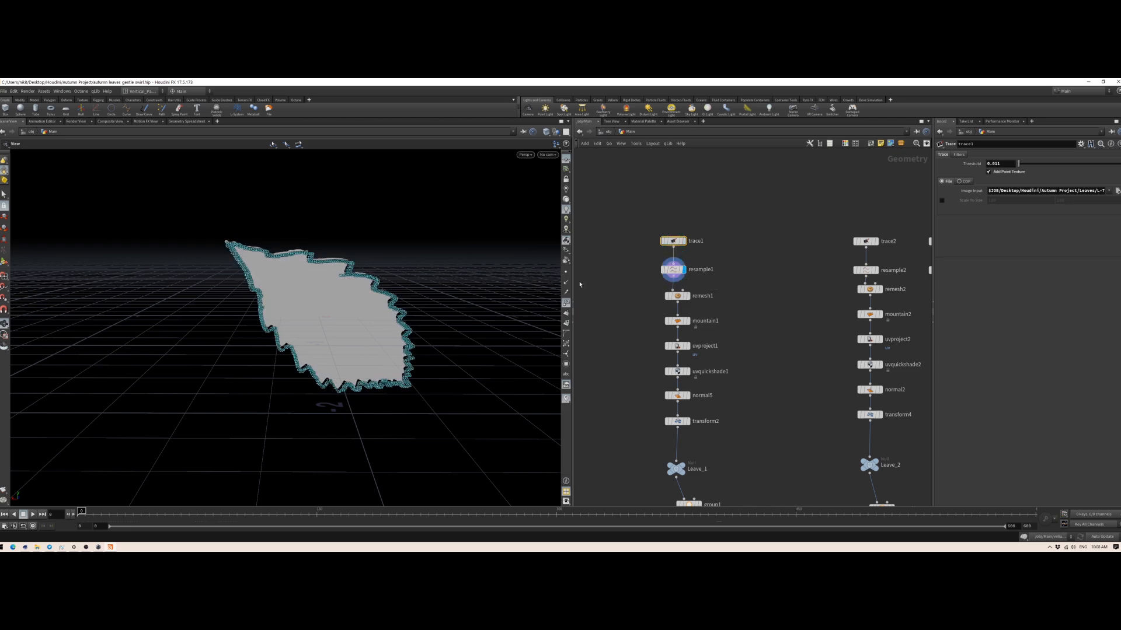
scroll(399, 315, up, 5)
drag(399, 325, 353, 330)
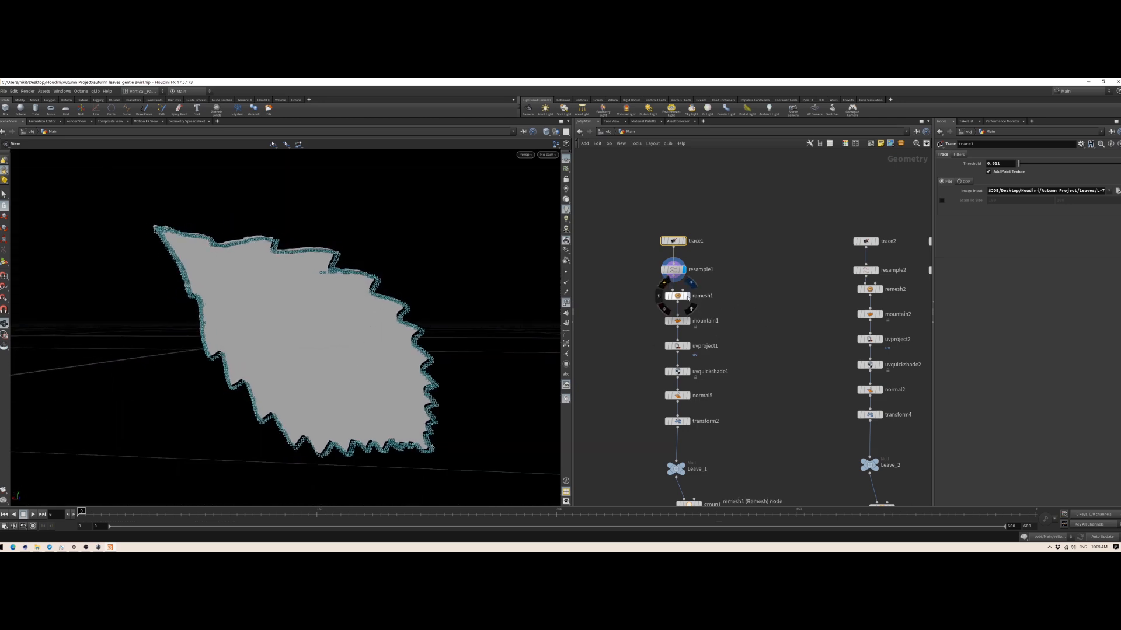
Step: Display the remesh1 result, turn the point numbers off and show the leaf mesh with its wireframe
click(689, 297)
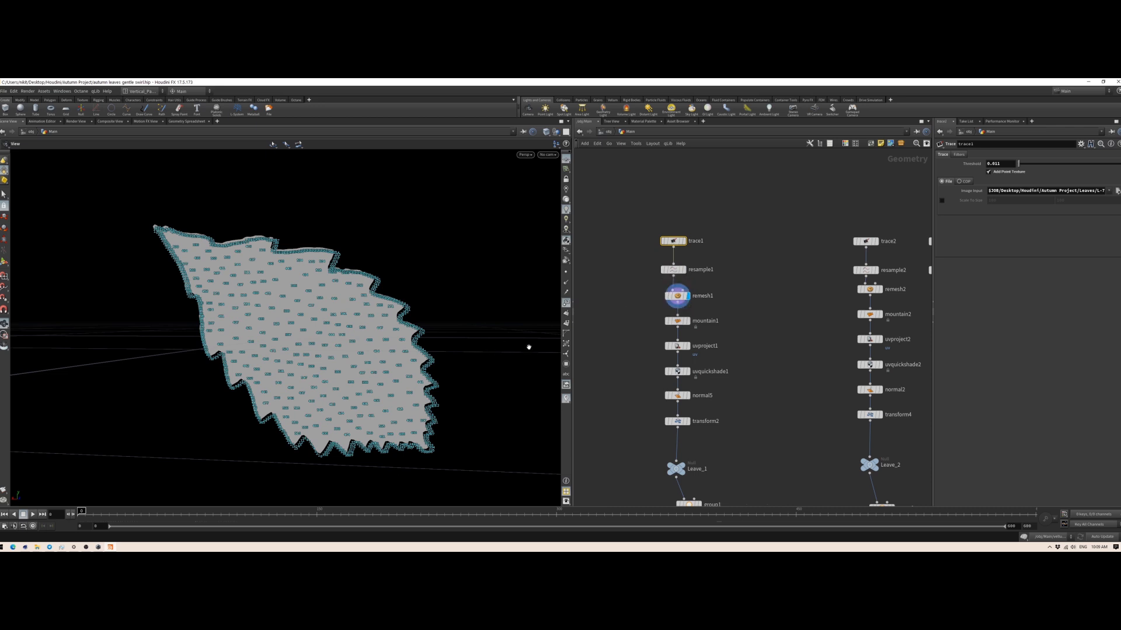
click(567, 306)
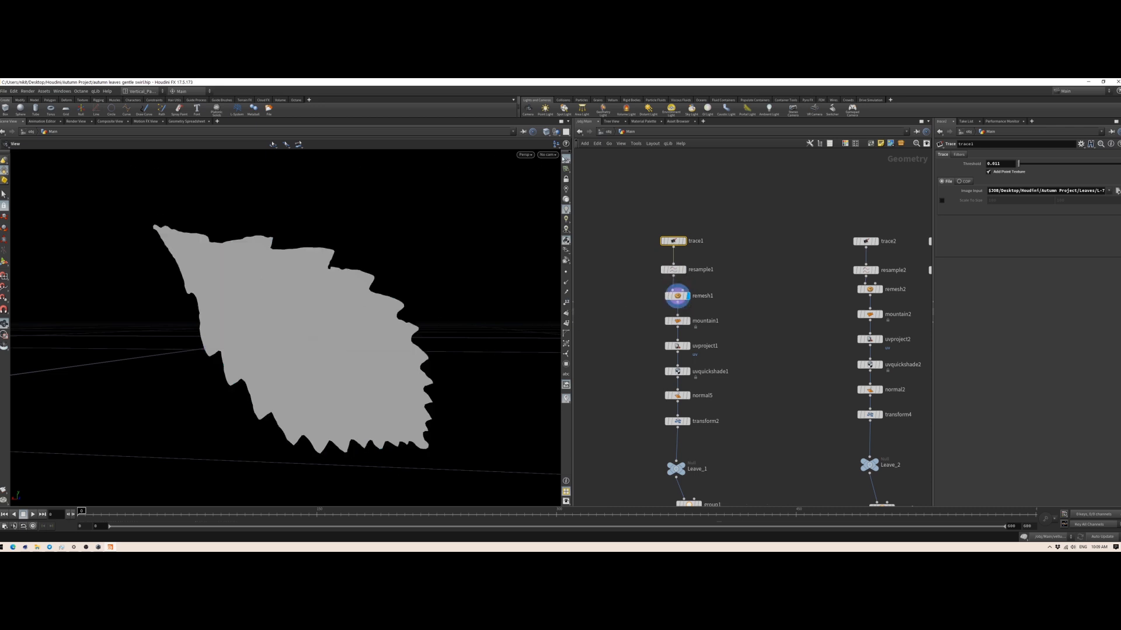
click(546, 134)
click(572, 201)
drag(263, 305, 357, 362)
right_drag(358, 363, 297, 395)
drag(297, 395, 444, 319)
Step: Display the mountain1 result, open its parameters and examine the leaf's surface deformation from several angles
mouse_move(677, 324)
click(688, 322)
drag(362, 320, 842, 319)
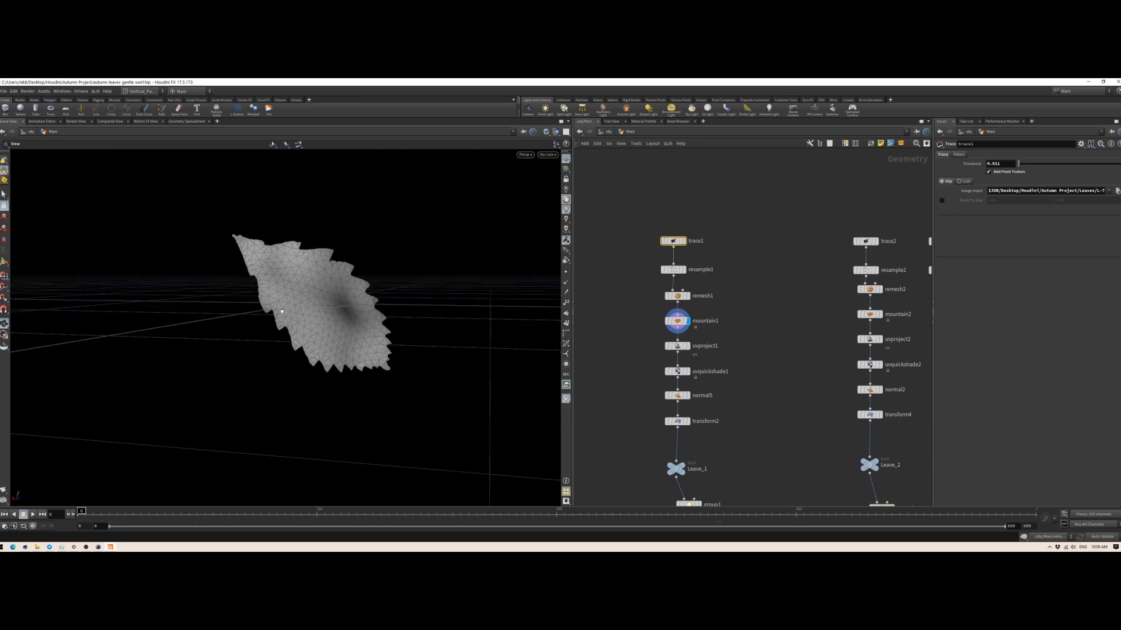
mouse_move(316, 321)
mouse_down()
mouse_move(373, 205)
mouse_move(443, 230)
mouse_move(376, 330)
mouse_move(145, 343)
mouse_move(299, 326)
mouse_up()
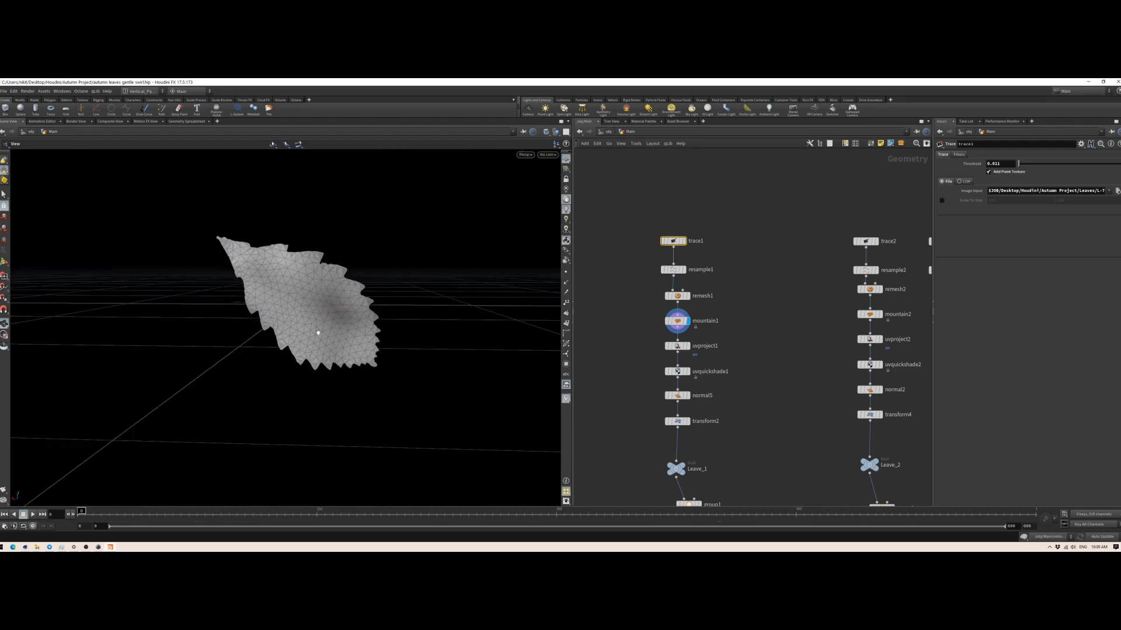
click(677, 320)
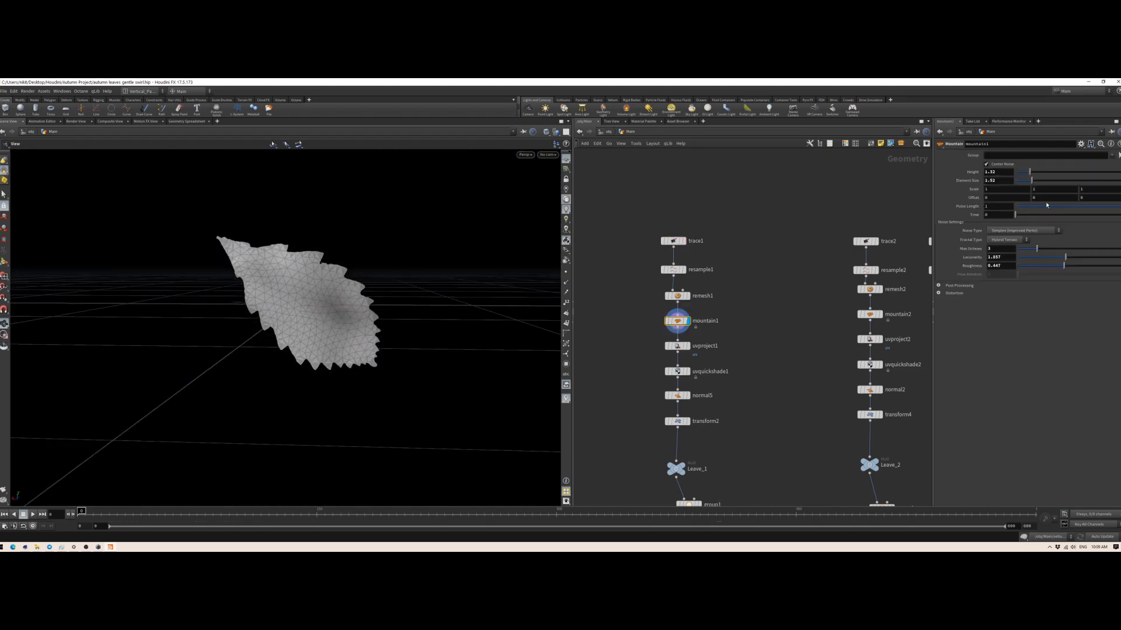
drag(306, 302, 339, 279)
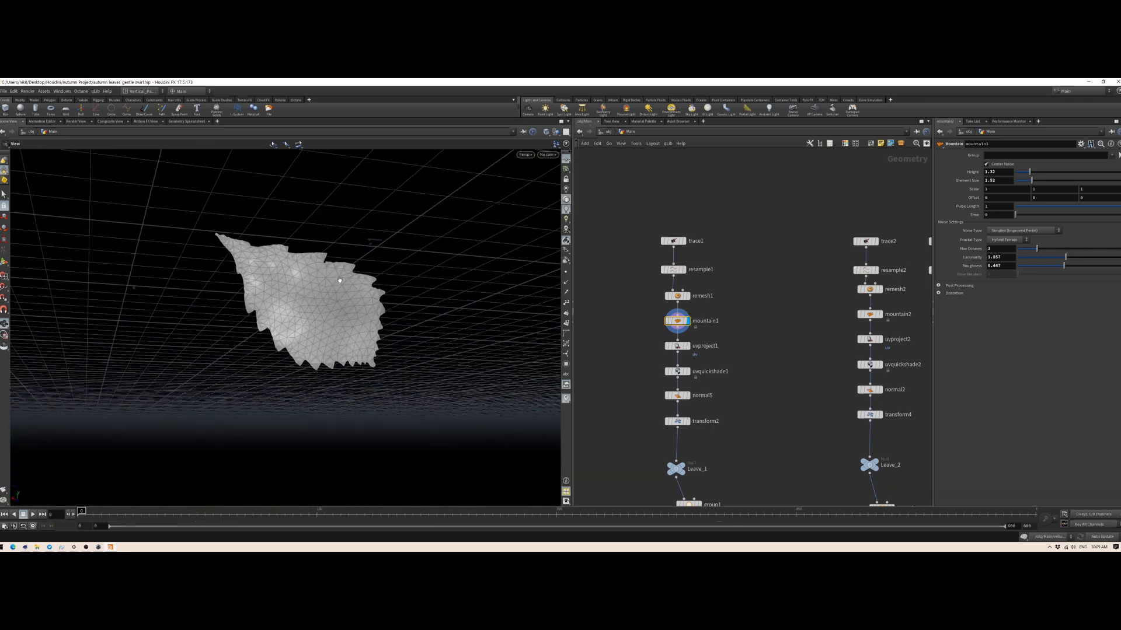
drag(402, 301, 506, 342)
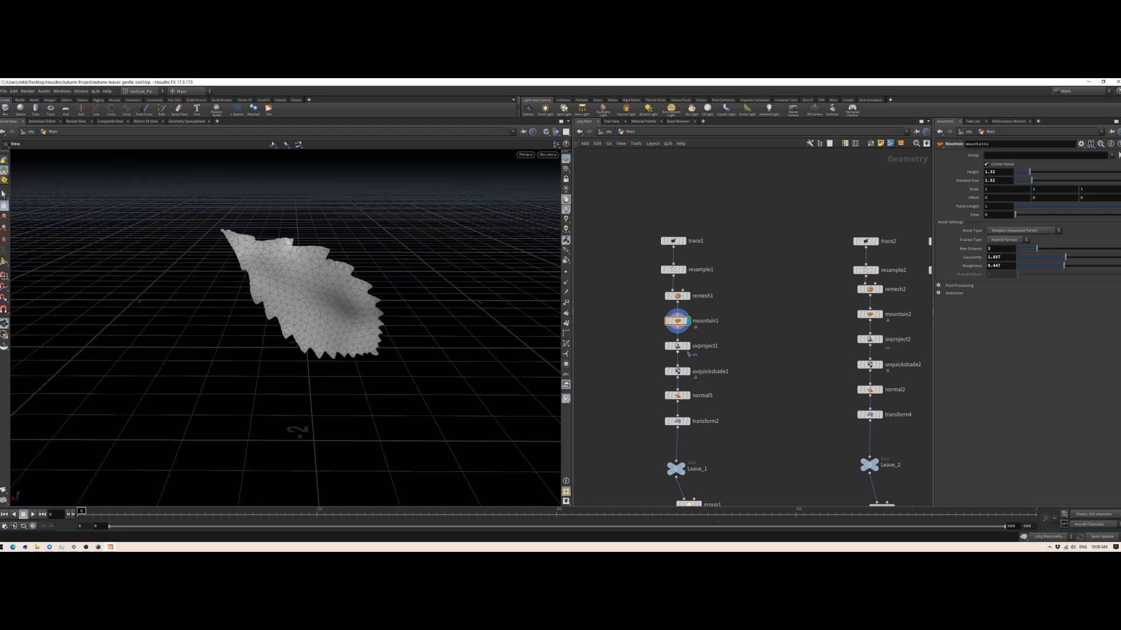
Step: Display the uvproject1 node of the first leaf chain and open its projection parameters
click(679, 346)
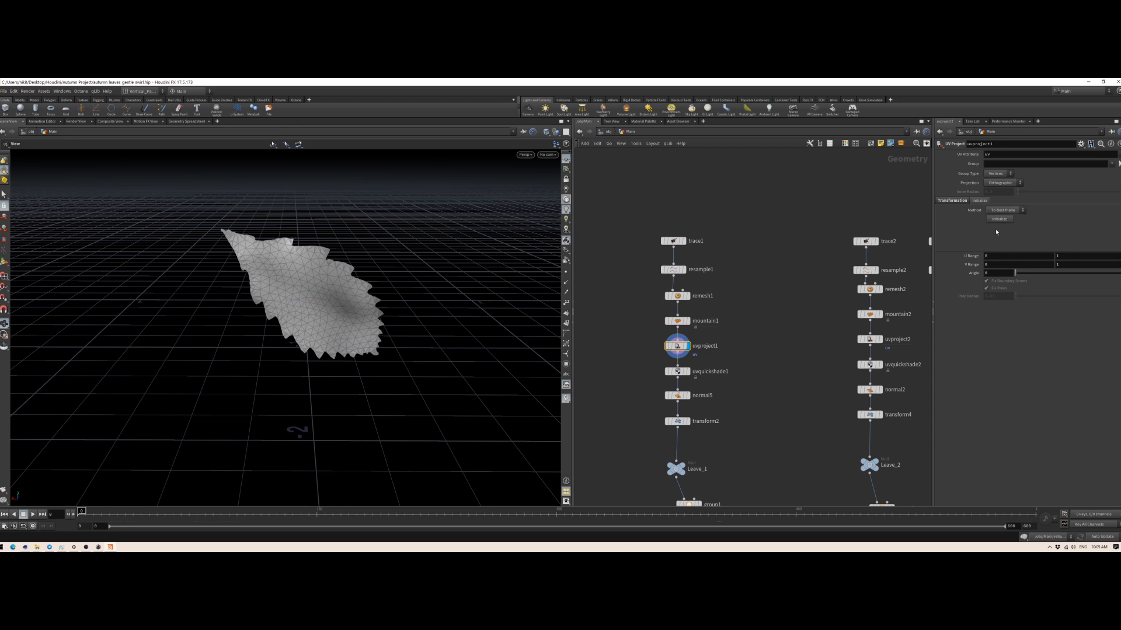
drag(318, 318, 853, 307)
drag(310, 283, 335, 299)
drag(315, 344, 292, 266)
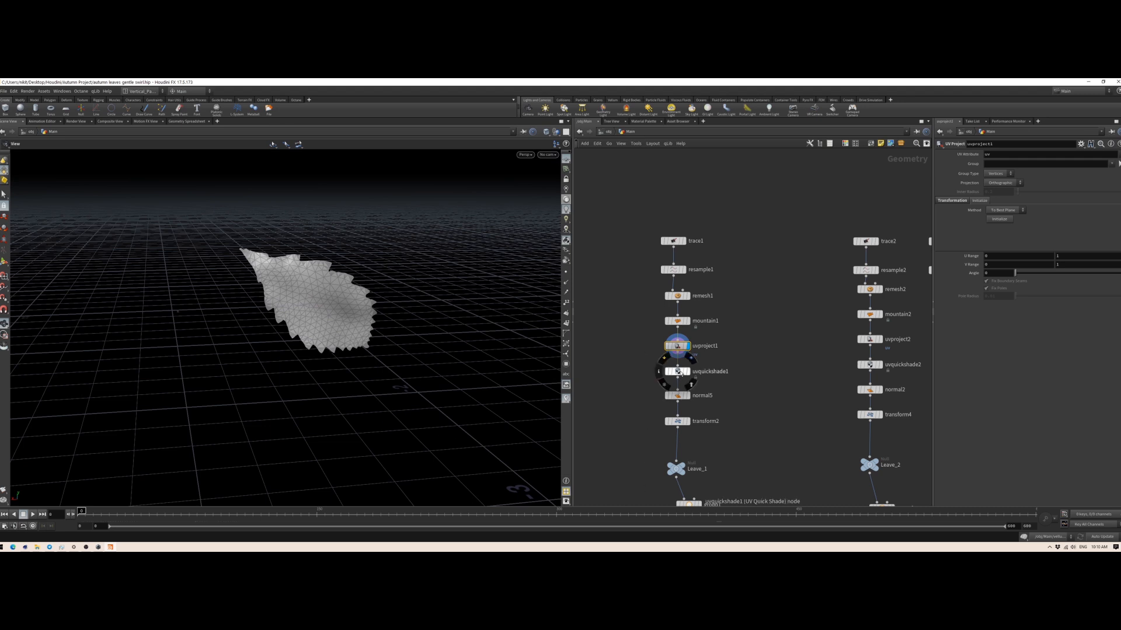
Step: Open the uvquickshade1 parameters and display that node's result on the leaf
click(677, 371)
middle_drag(699, 388, 687, 329)
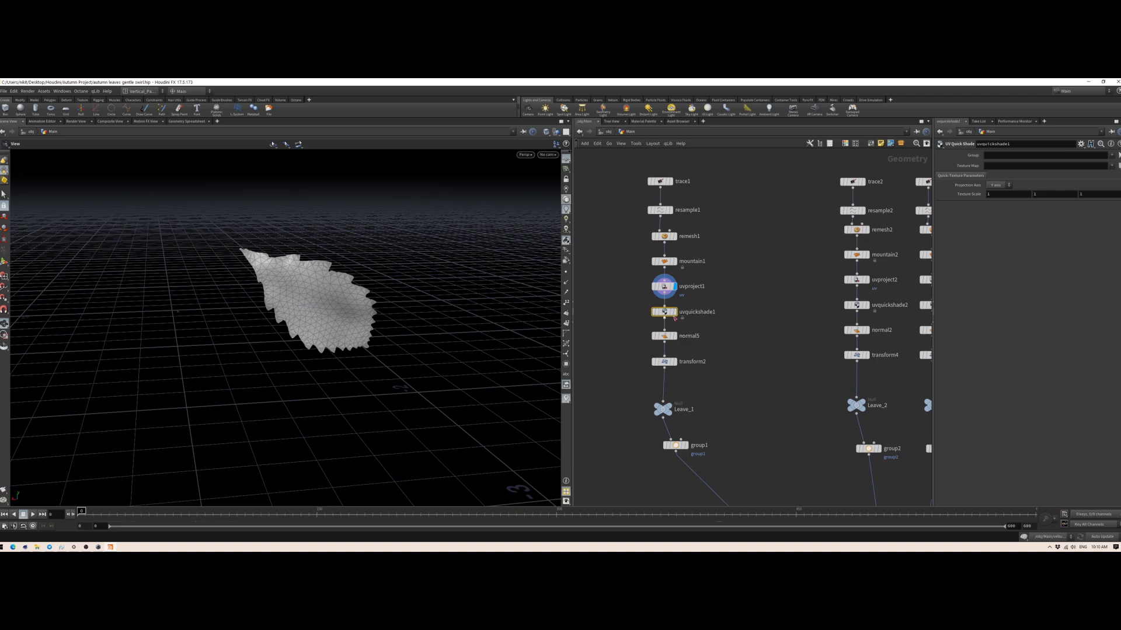
click(676, 314)
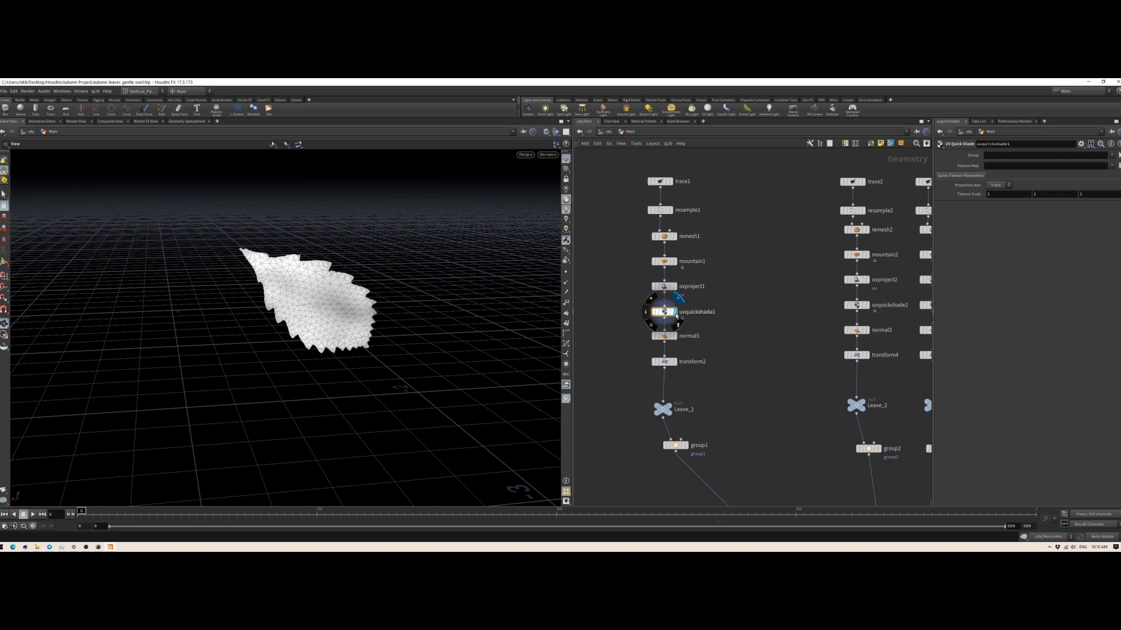
drag(318, 298, 443, 350)
Step: Review the normal5 parameters and display the normal5 and transform2 results in the first leaf chain
click(669, 337)
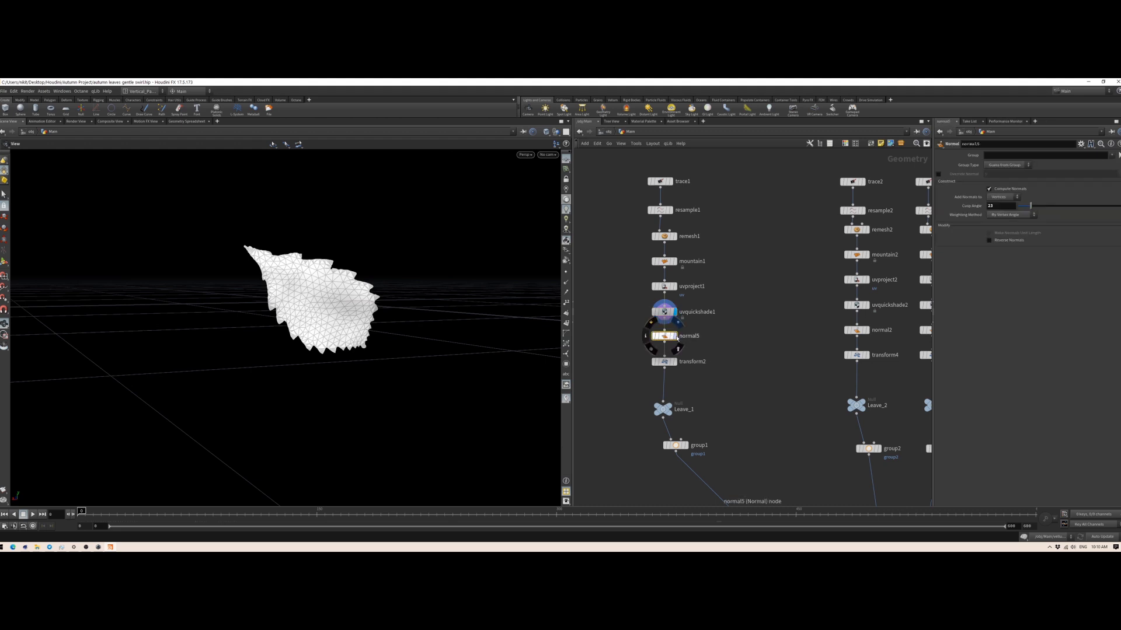
click(676, 336)
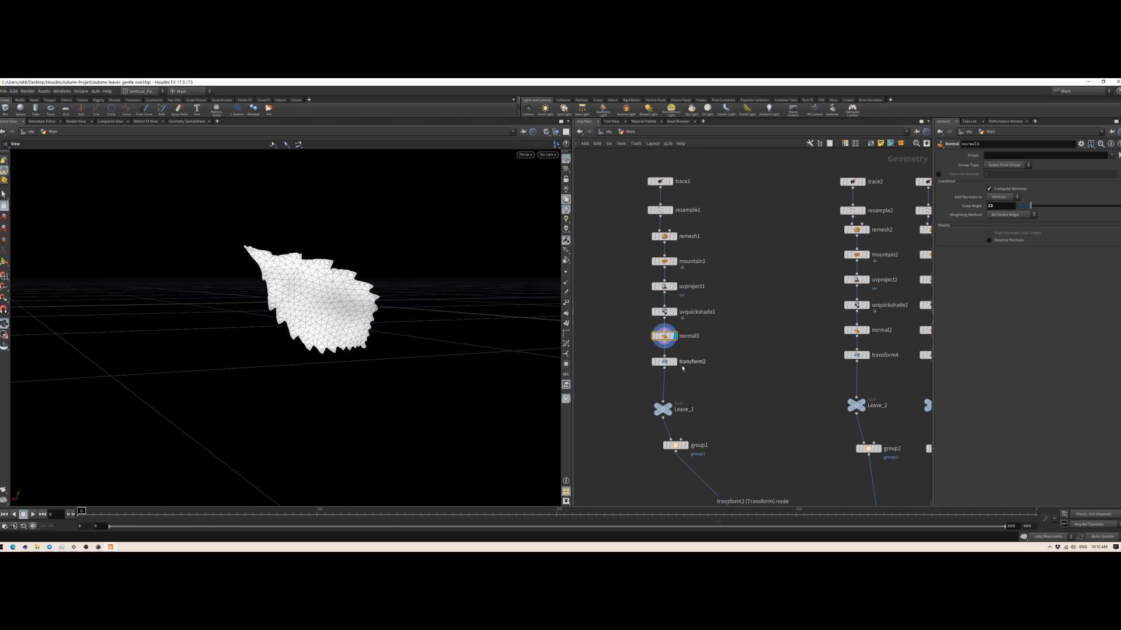
middle_drag(691, 386, 676, 350)
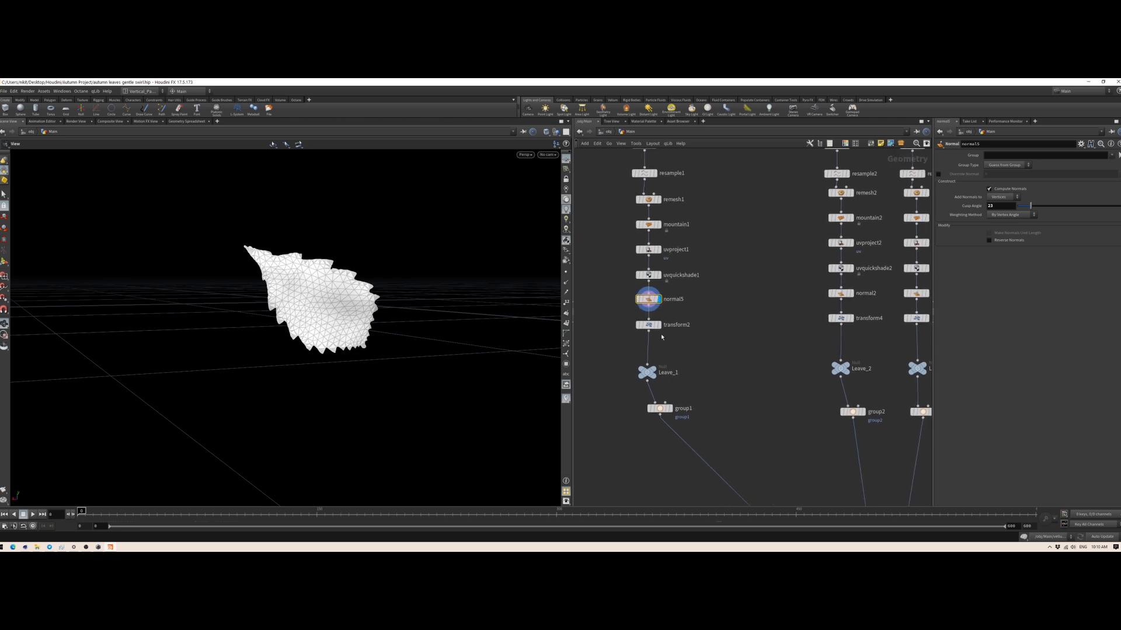
click(661, 330)
drag(454, 277, 375, 411)
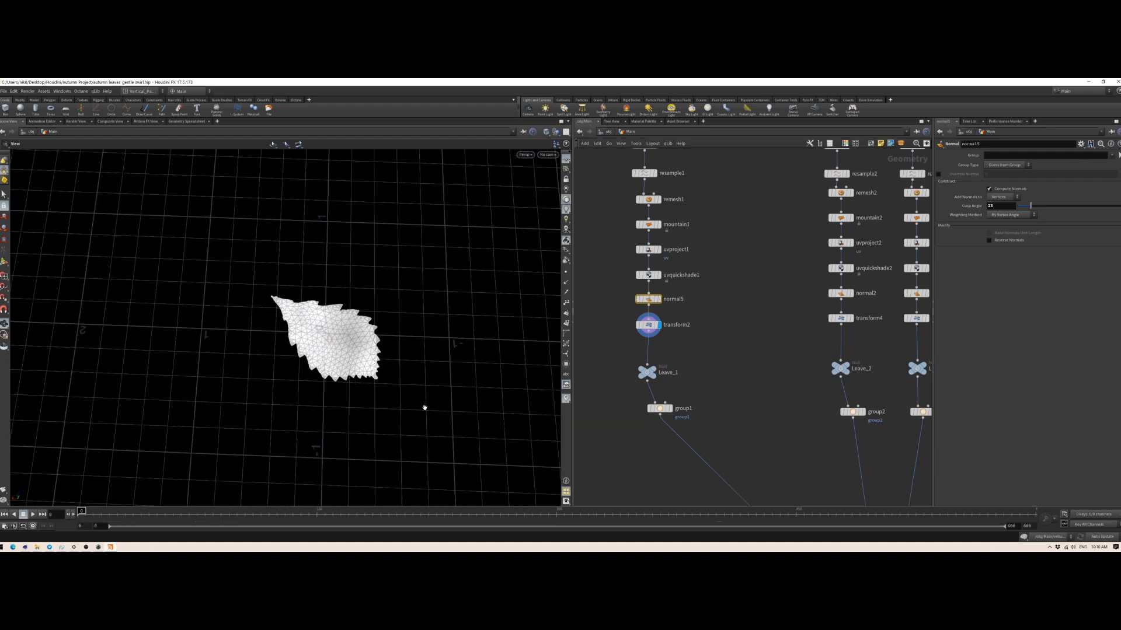
Step: Select the Leave_1 null and display it as the first leaf's output
middle_drag(727, 391, 718, 358)
drag(640, 342, 641, 333)
click(652, 317)
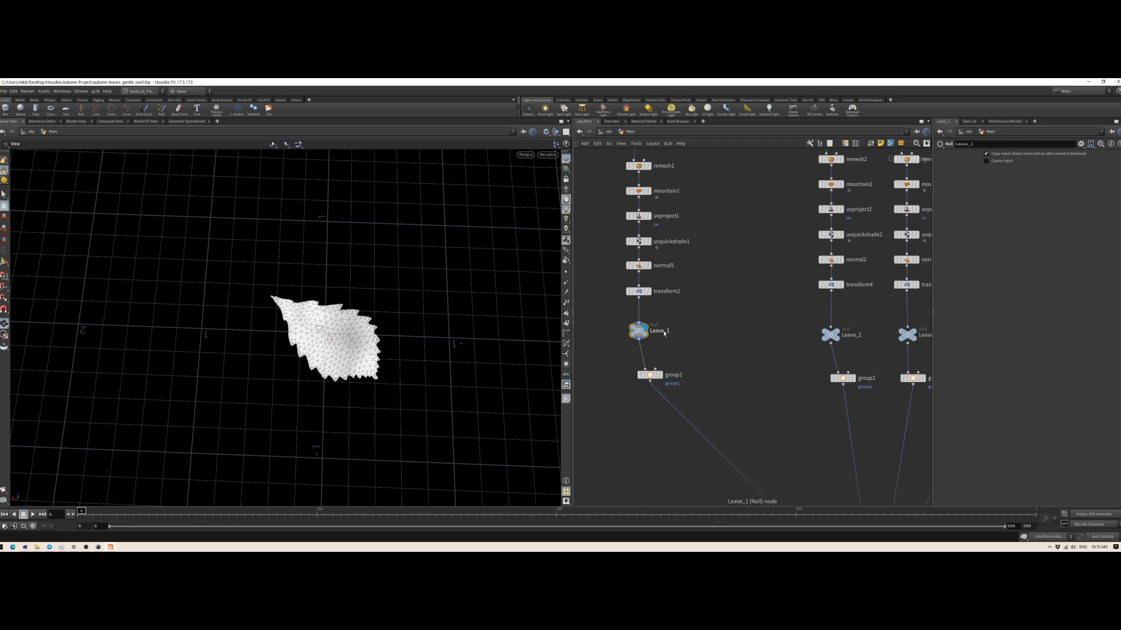
middle_drag(720, 405, 689, 348)
Step: Display the Leave_2 null and examine the second leaf up close
scroll(705, 372, down, 3)
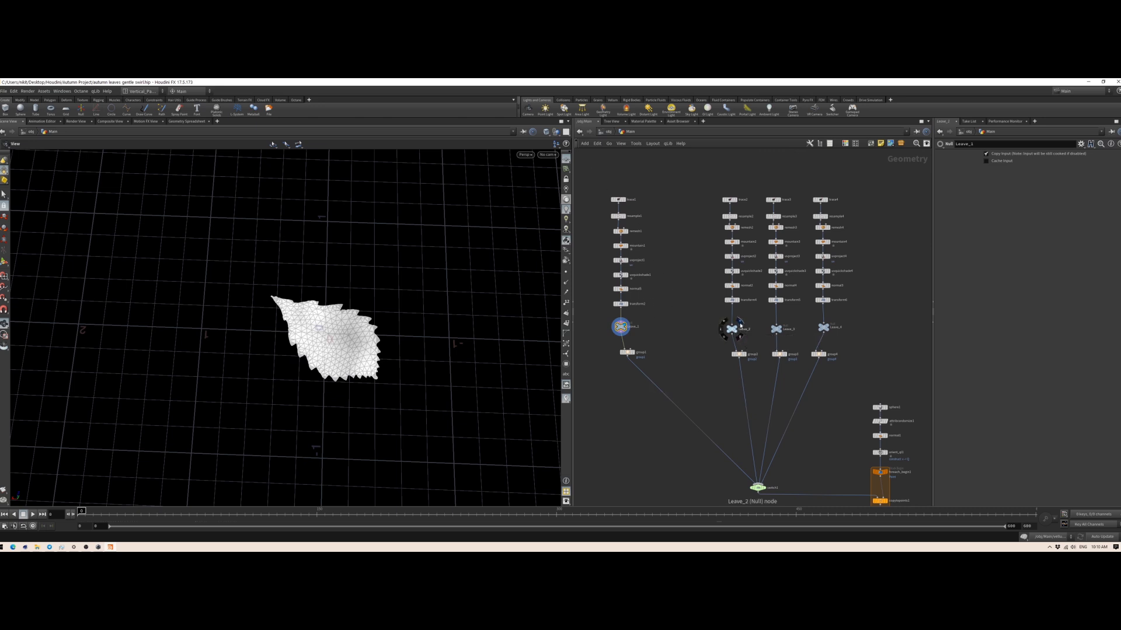
click(740, 326)
scroll(334, 329, up, 5)
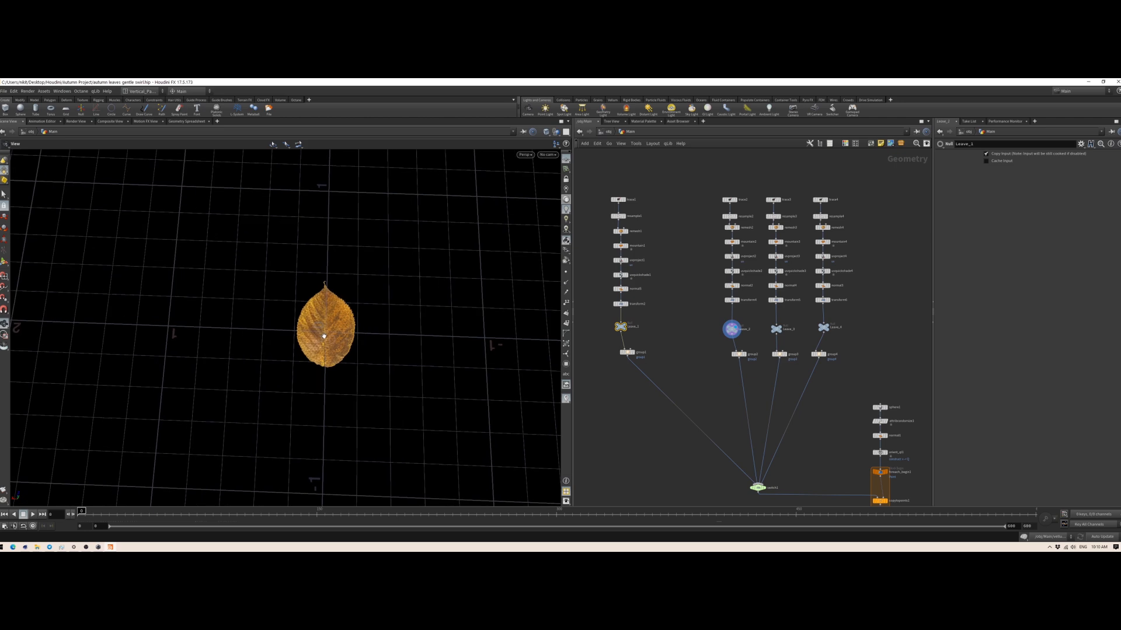
scroll(338, 335, up, 3)
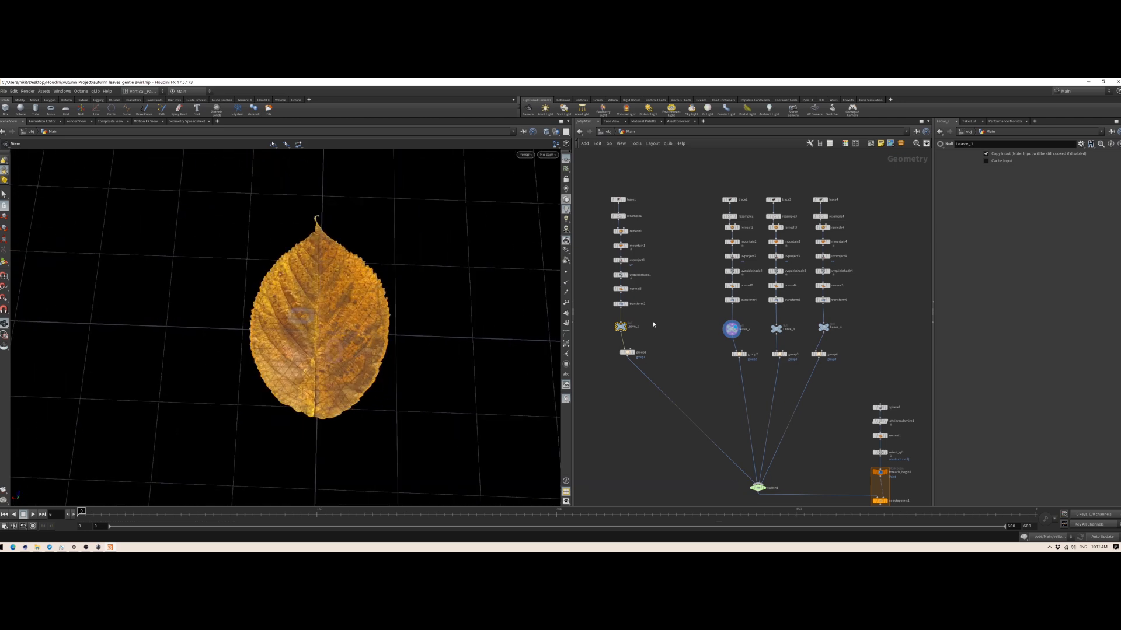
drag(303, 387, 321, 373)
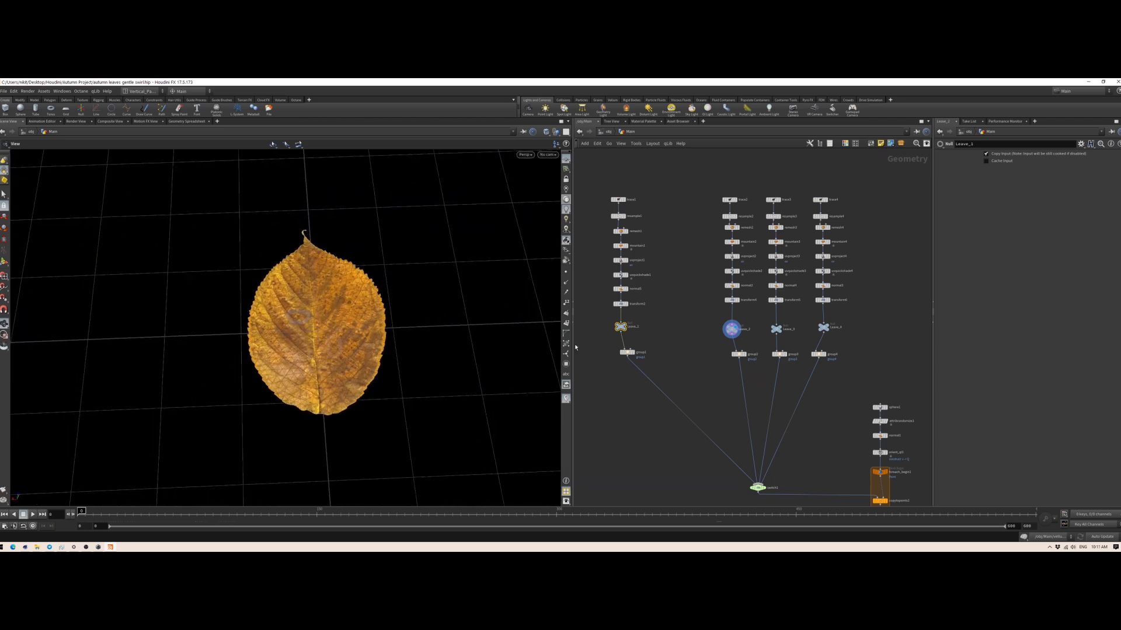
Step: Display the Leave_3 and Leave_4 nulls in turn to examine the remaining textured leaves
click(783, 323)
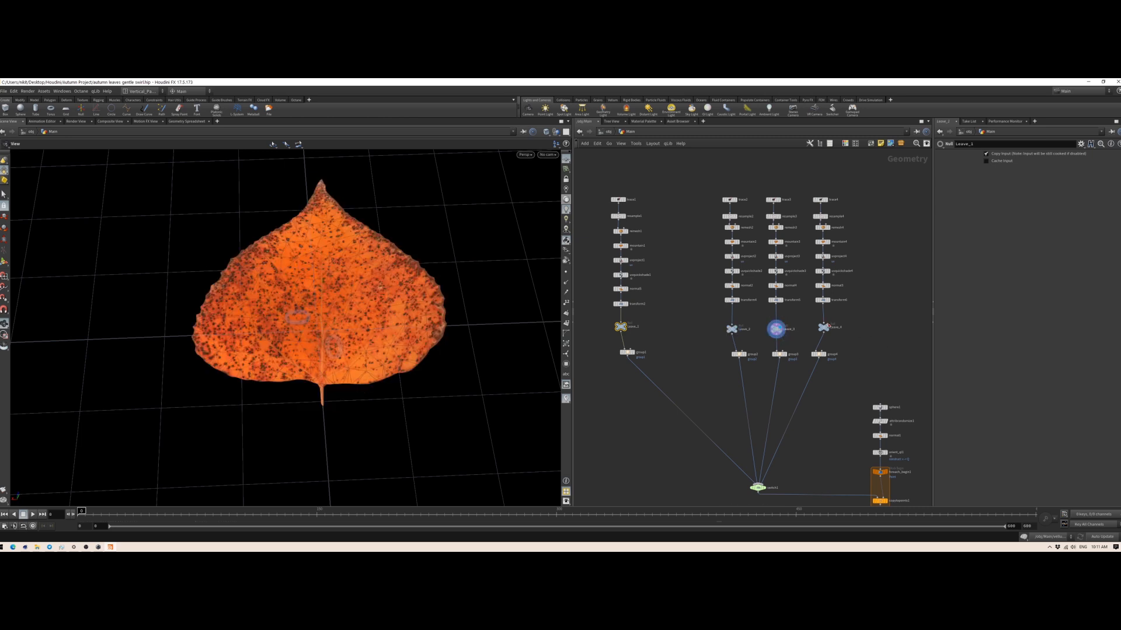
click(829, 323)
drag(179, 313, 268, 264)
scroll(260, 275, down, 3)
scroll(279, 269, down, 2)
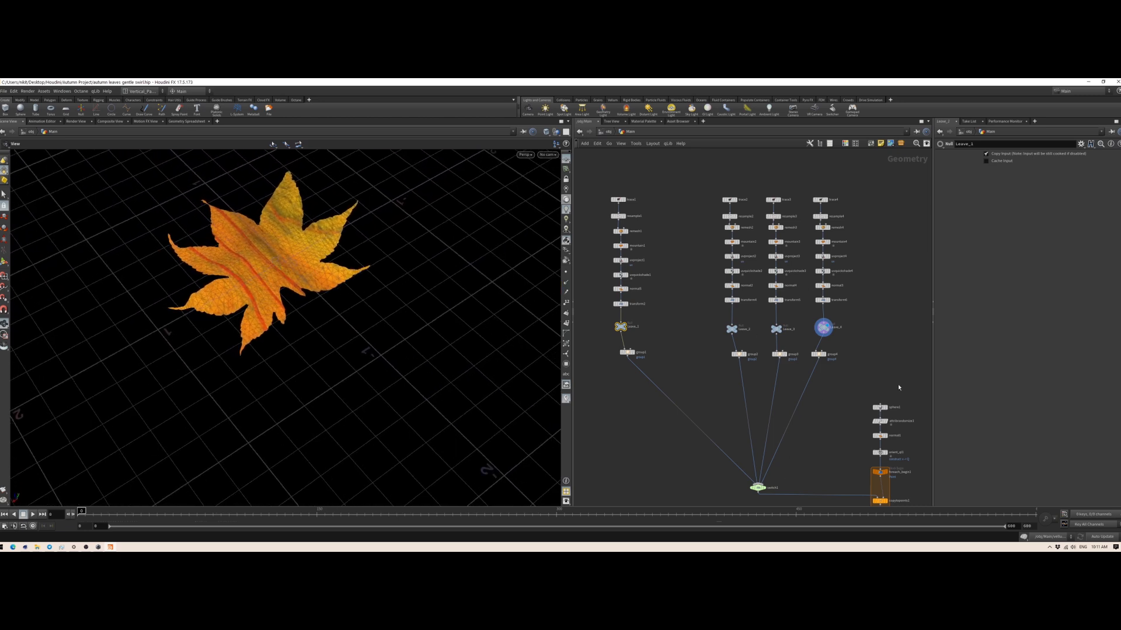
Step: Clear the Texture Map path of the uvquickshade4 node in the fourth leaf chain
click(823, 256)
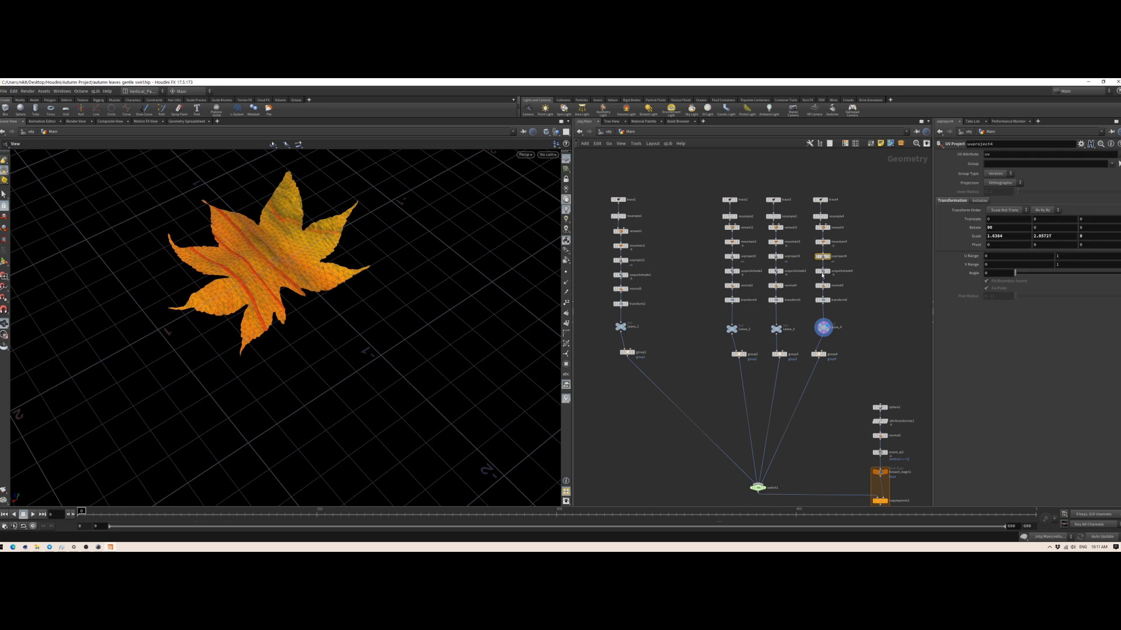
click(822, 271)
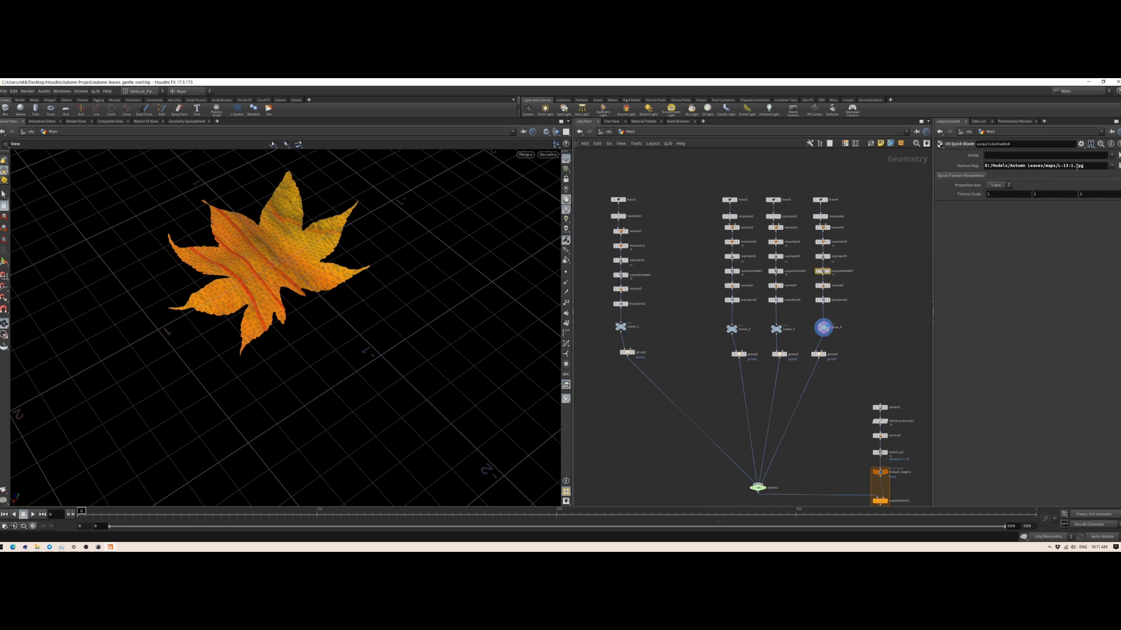
drag(1069, 163, 948, 182)
key(BackSpace)
key(Return)
drag(392, 292, 320, 315)
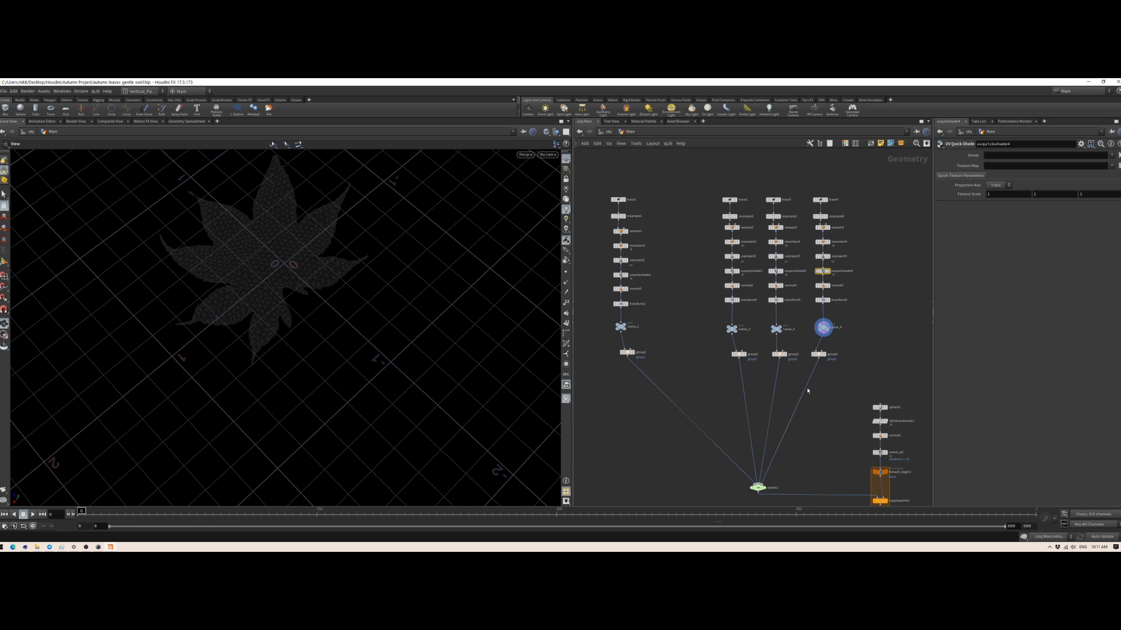
Step: Examine the untextured fourth leaf at the uvquickshade4 node and at the Leave_4 null
drag(251, 297, 511, 257)
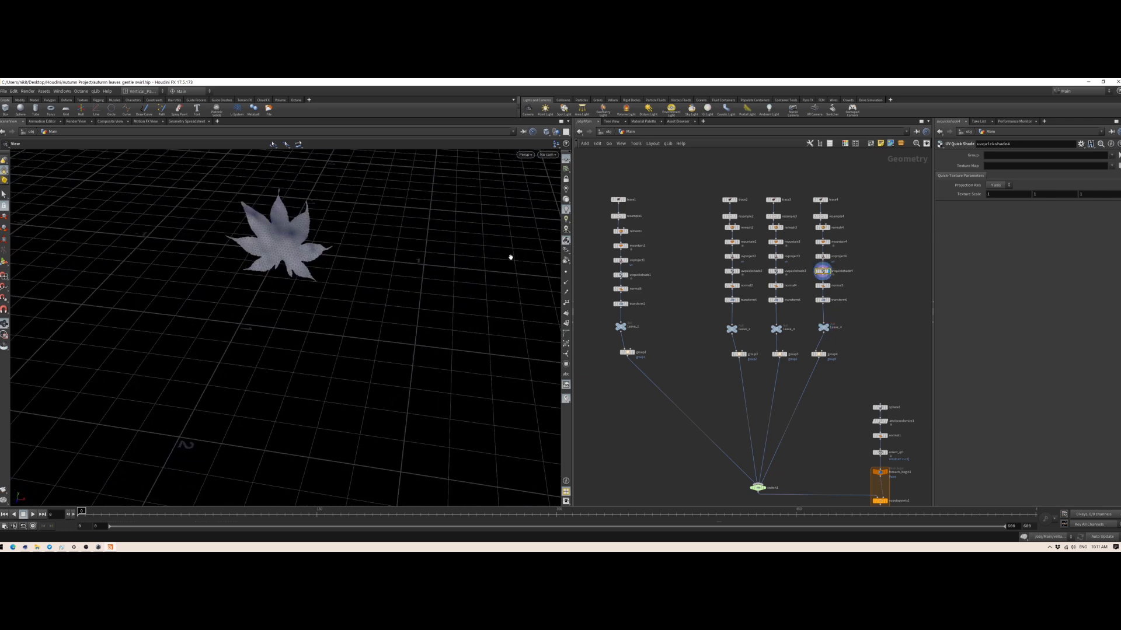
click(827, 328)
drag(111, 261, 421, 257)
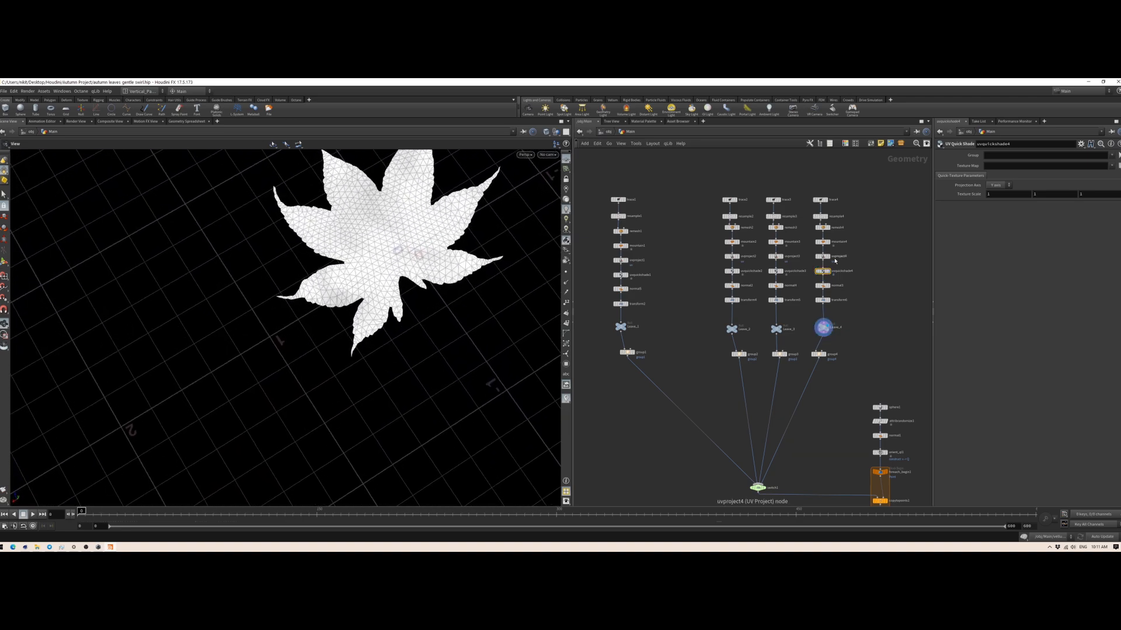
Step: Clear the Texture Map paths of the uvquickshade3 and uvquickshade2 nodes
click(775, 271)
triple_click(1090, 167)
key(BackSpace)
click(731, 271)
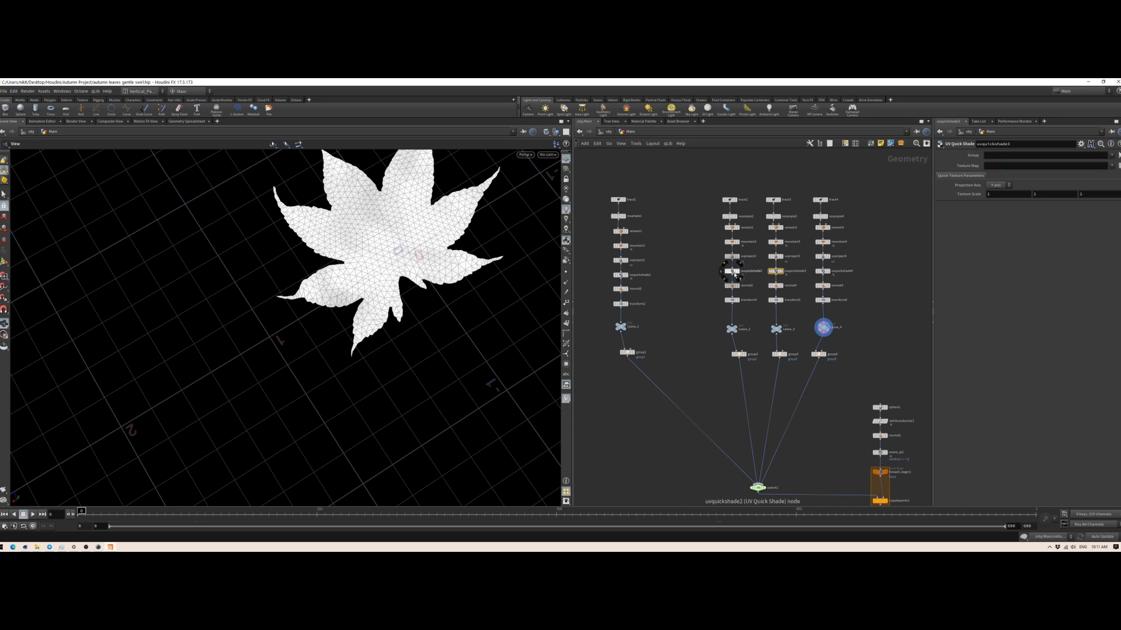
key(ctrl+a)
key(BackSpace)
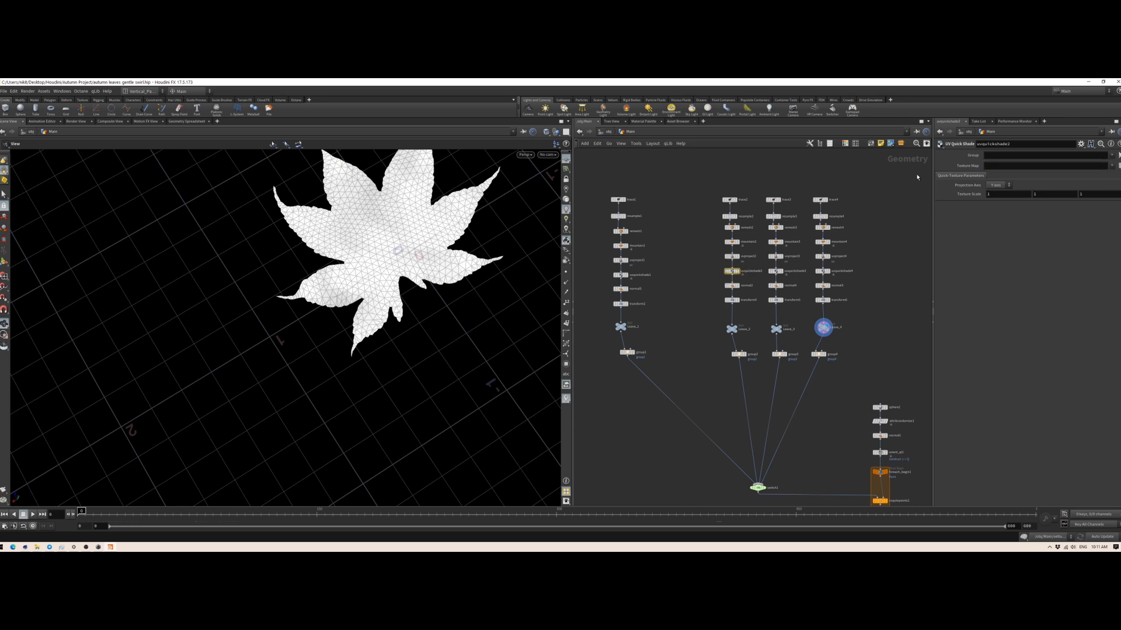
drag(463, 237, 409, 259)
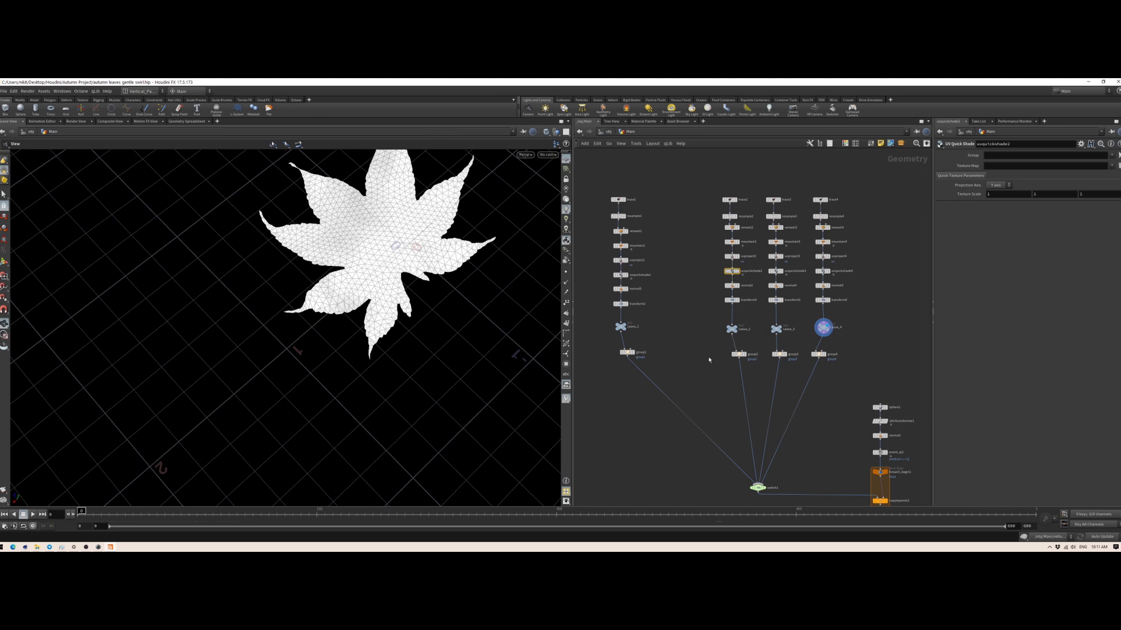
Step: Move the second leaf chain closer to the first, and display the group2, group3 and group4 nodes in turn
mouse_move(677, 340)
middle_down()
mouse_move(684, 372)
mouse_move(665, 357)
middle_up()
drag(675, 200, 671, 376)
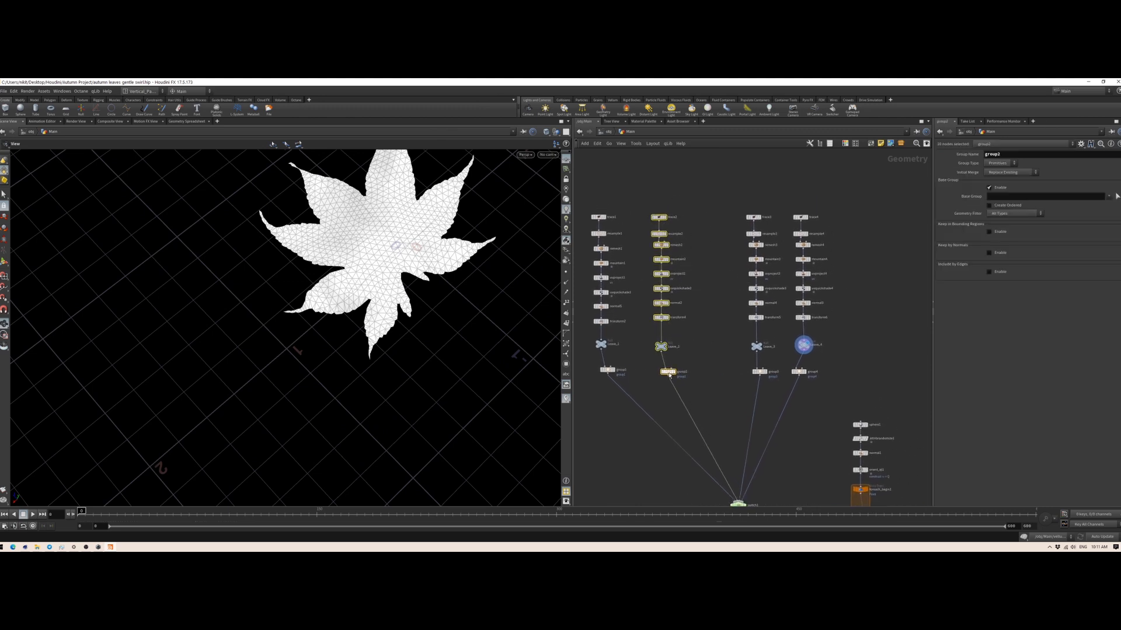
click(676, 372)
click(765, 372)
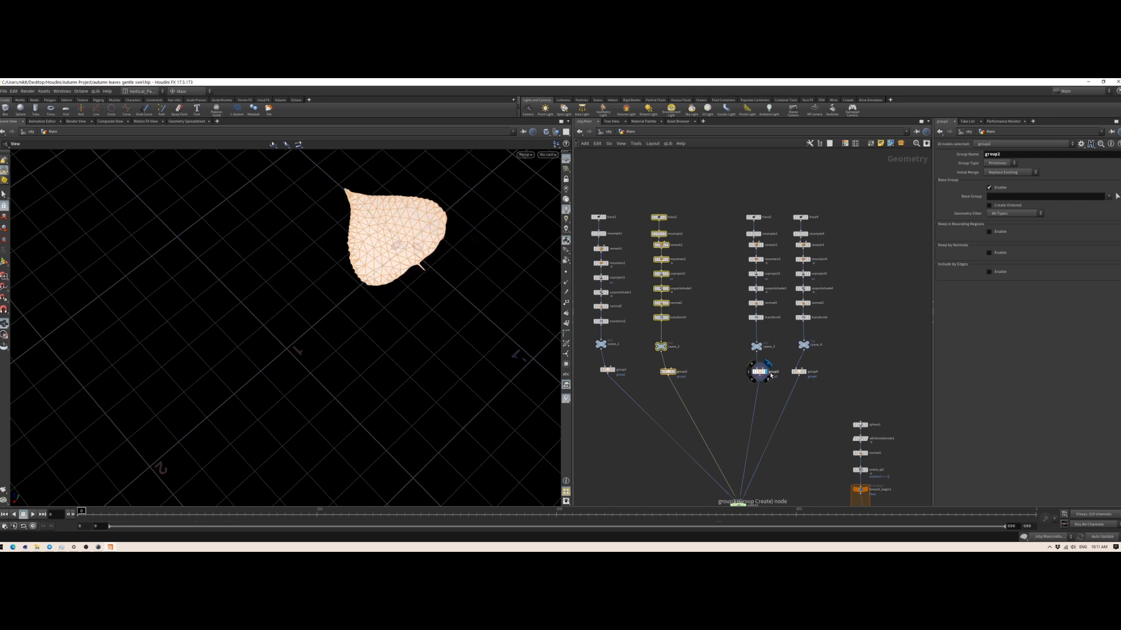
click(803, 372)
Step: Move the whole third leaf chain closer to the second to even out the spacing of the columns
drag(723, 202, 779, 391)
drag(758, 372, 738, 373)
middle_drag(814, 450, 705, 372)
drag(358, 302, 405, 291)
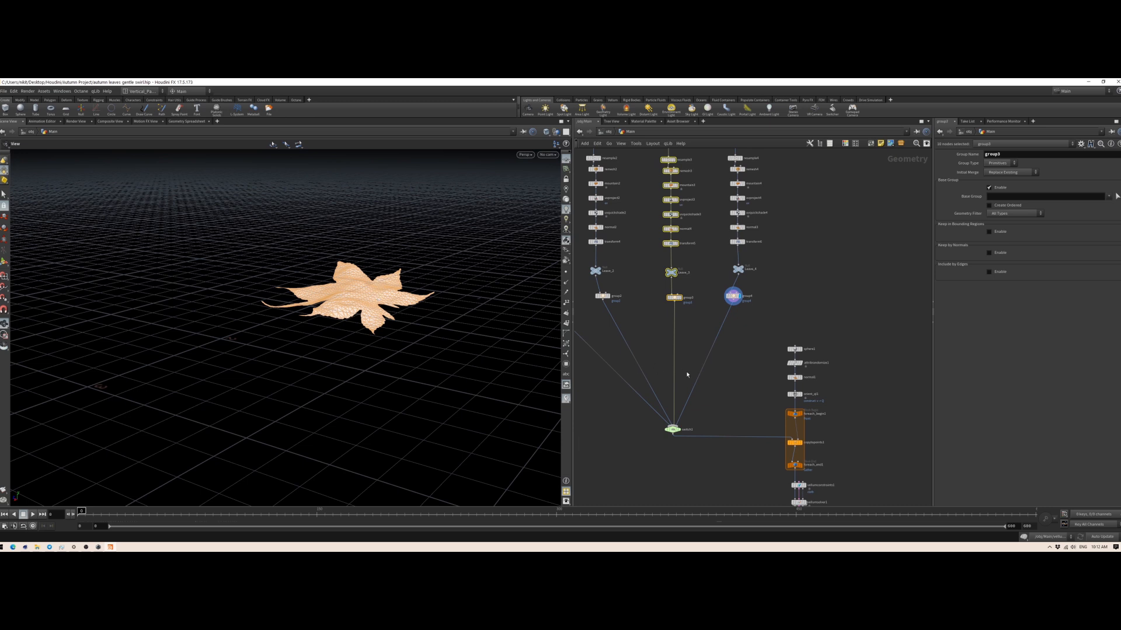
Step: Display the sphere1 node and examine its geometry and its scale and frequency parameters
click(800, 349)
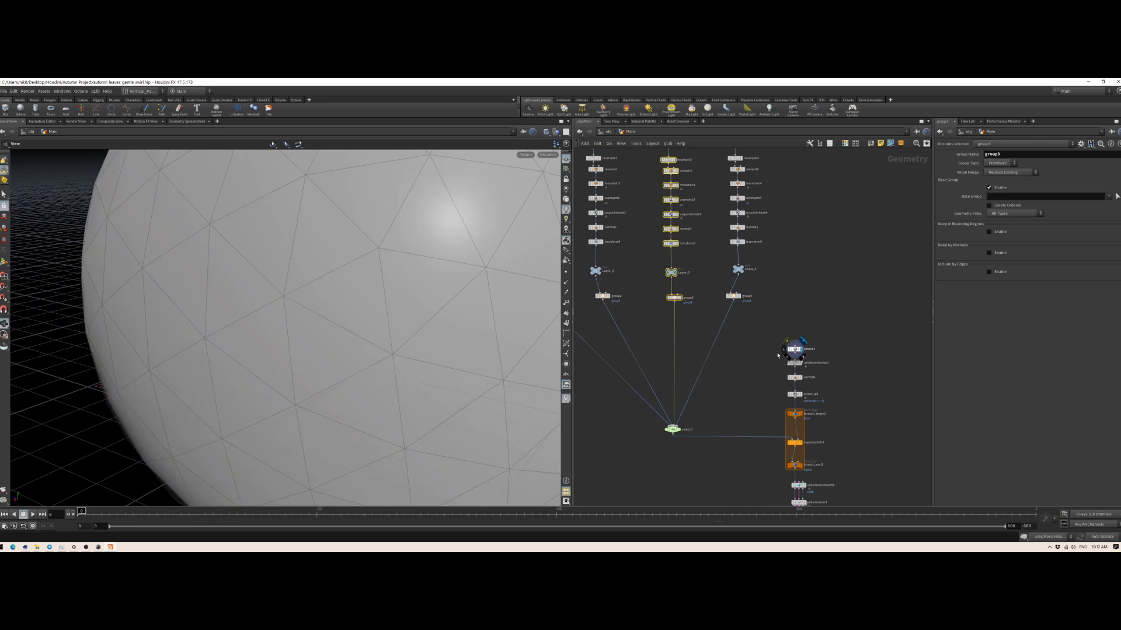
scroll(376, 327, down, 6)
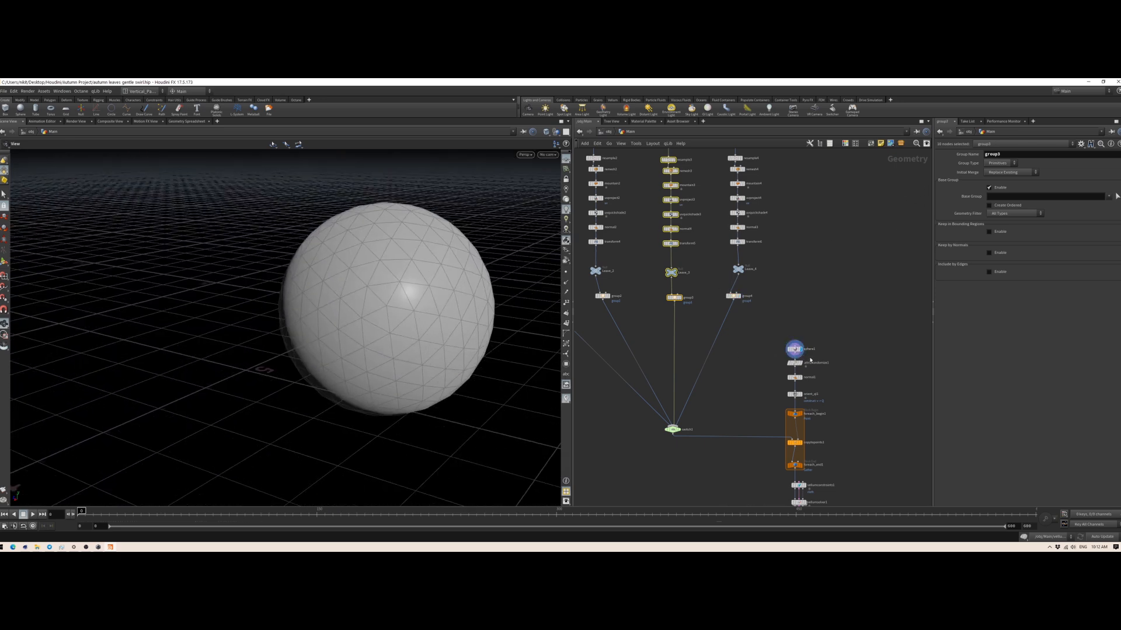
click(796, 349)
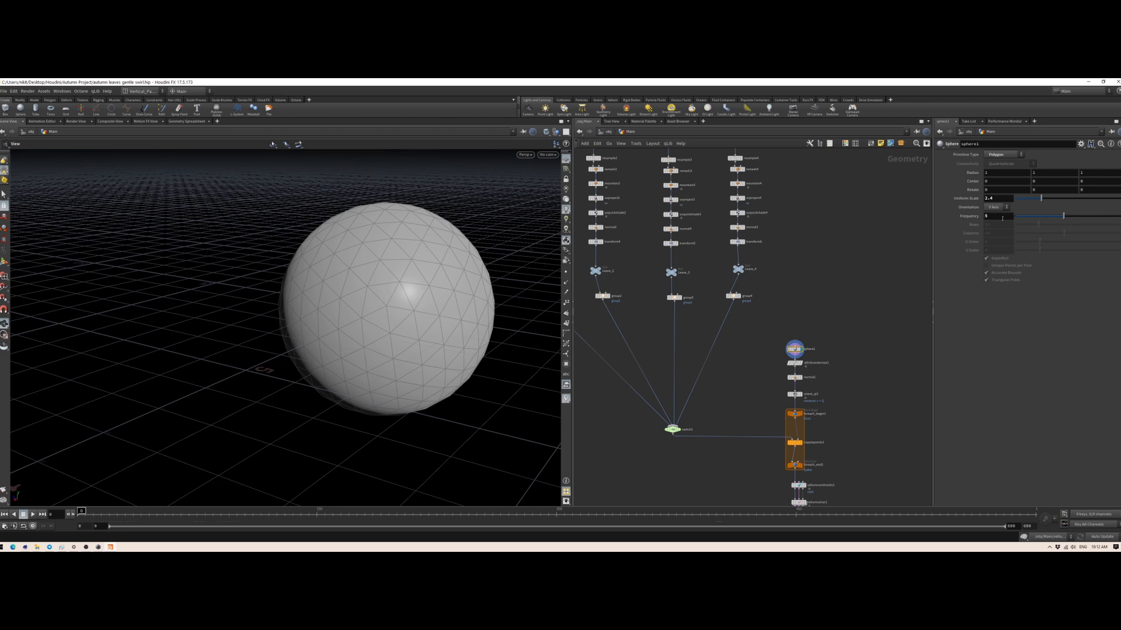
drag(366, 333, 397, 321)
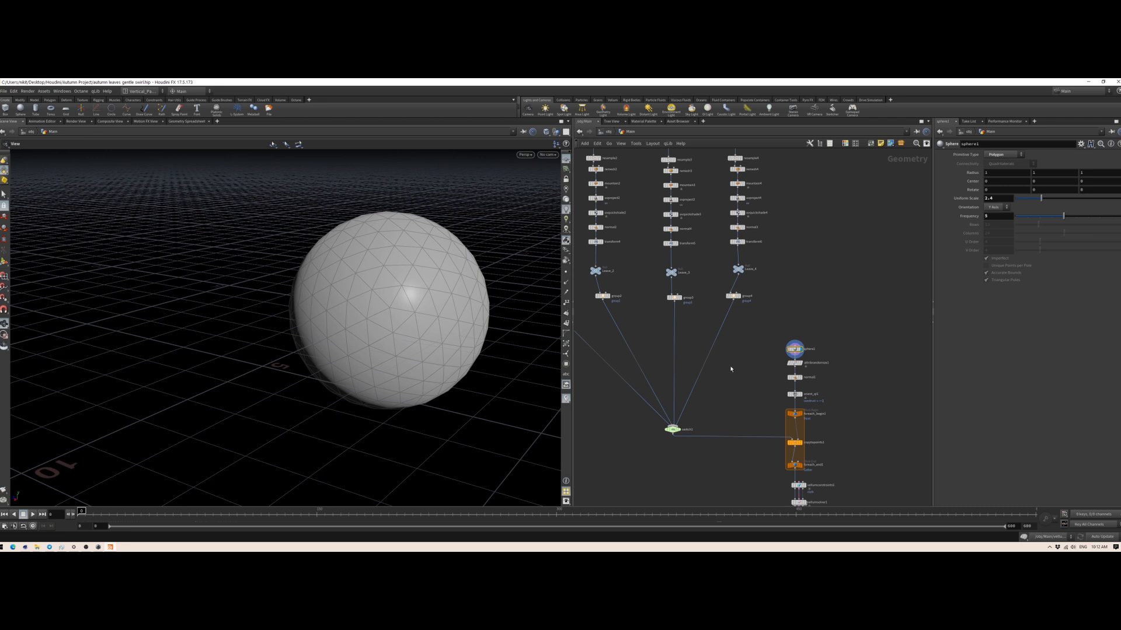
Step: Open the attribrandomize1 parameters in a widened parameter pane and show point numbers on the sphere
click(795, 364)
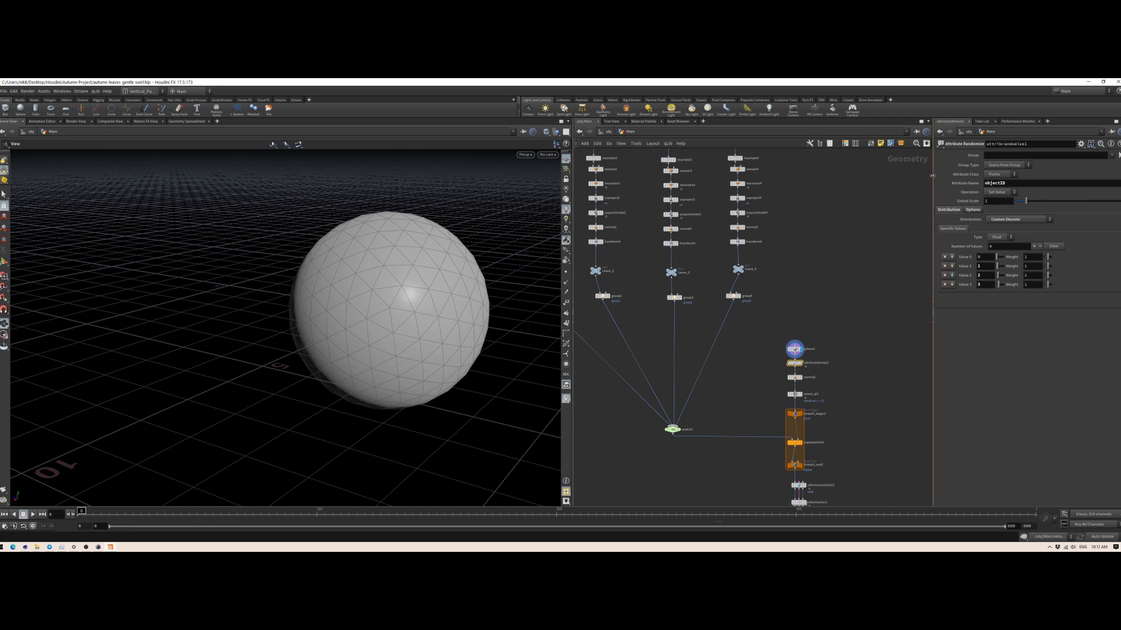
drag(932, 175, 878, 184)
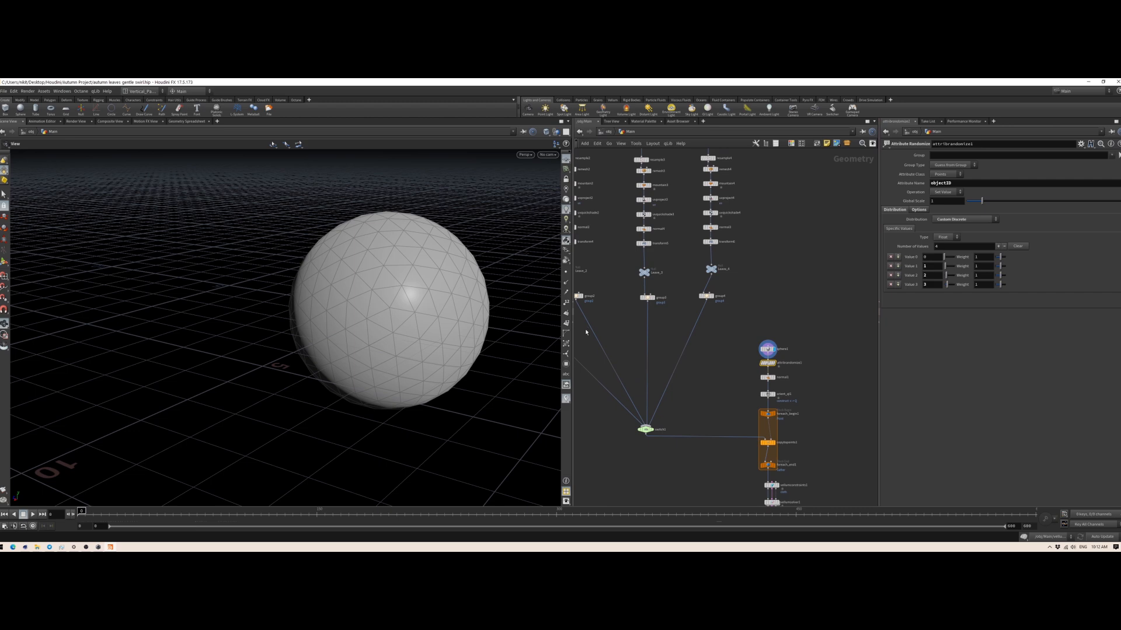
click(565, 303)
drag(395, 357, 429, 349)
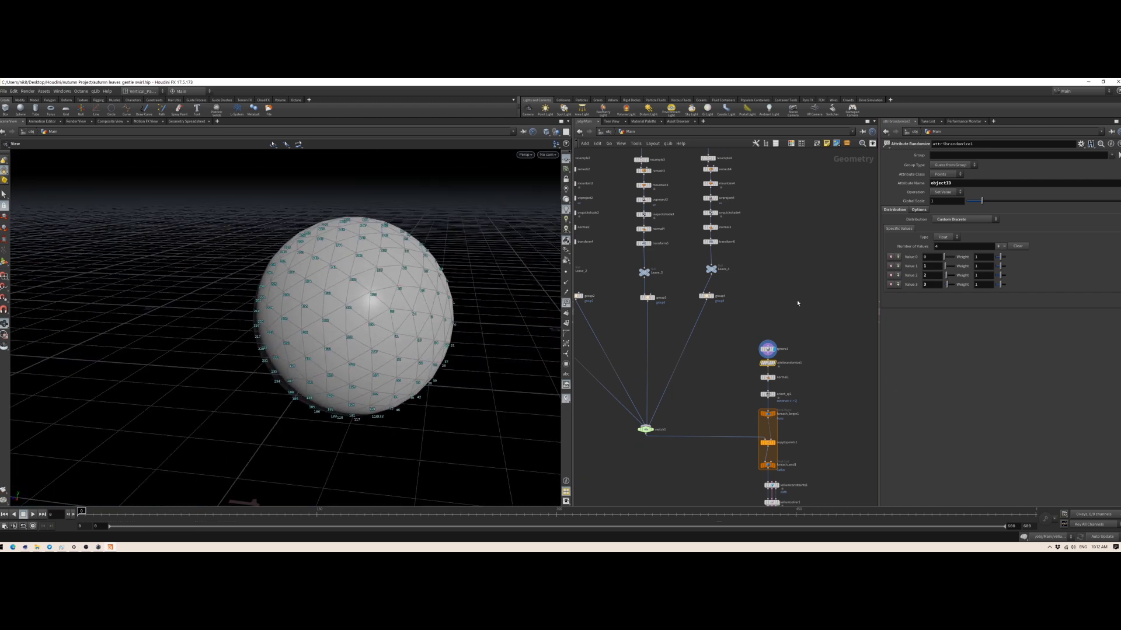
Step: Review the parameters of the group1, group2, group3 and group4 nodes in turn
scroll(722, 342, down, 3)
mouse_move(713, 354)
middle_down()
mouse_move(718, 343)
mouse_move(740, 345)
mouse_move(767, 376)
mouse_move(730, 352)
middle_up()
scroll(718, 350, up, 3)
scroll(768, 372, down, 2)
middle_drag(805, 267, 830, 265)
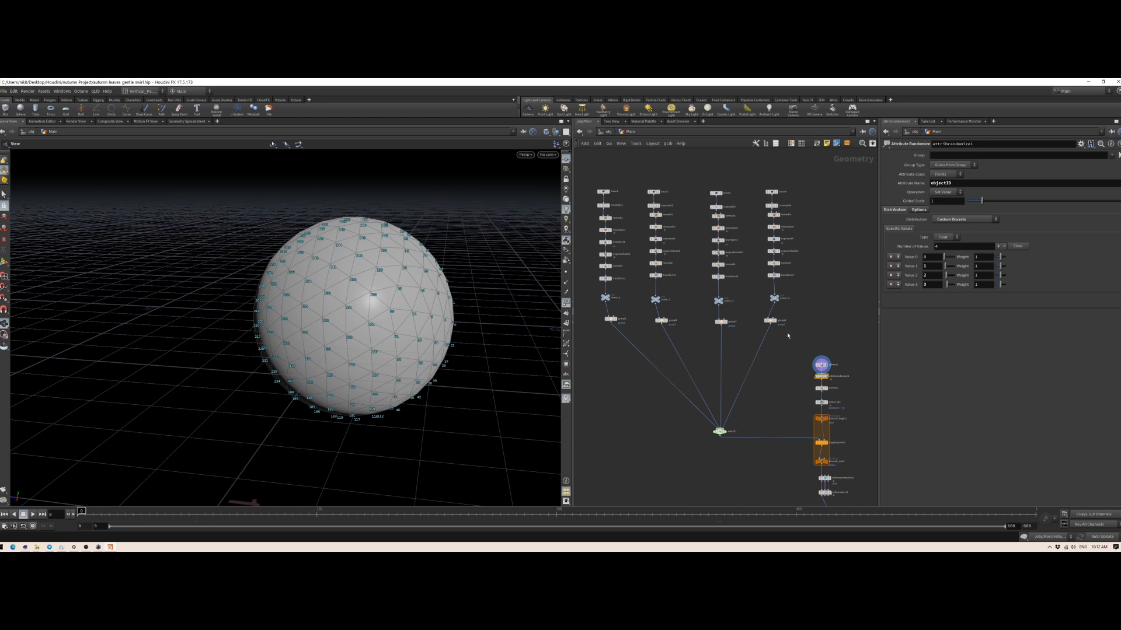
click(611, 319)
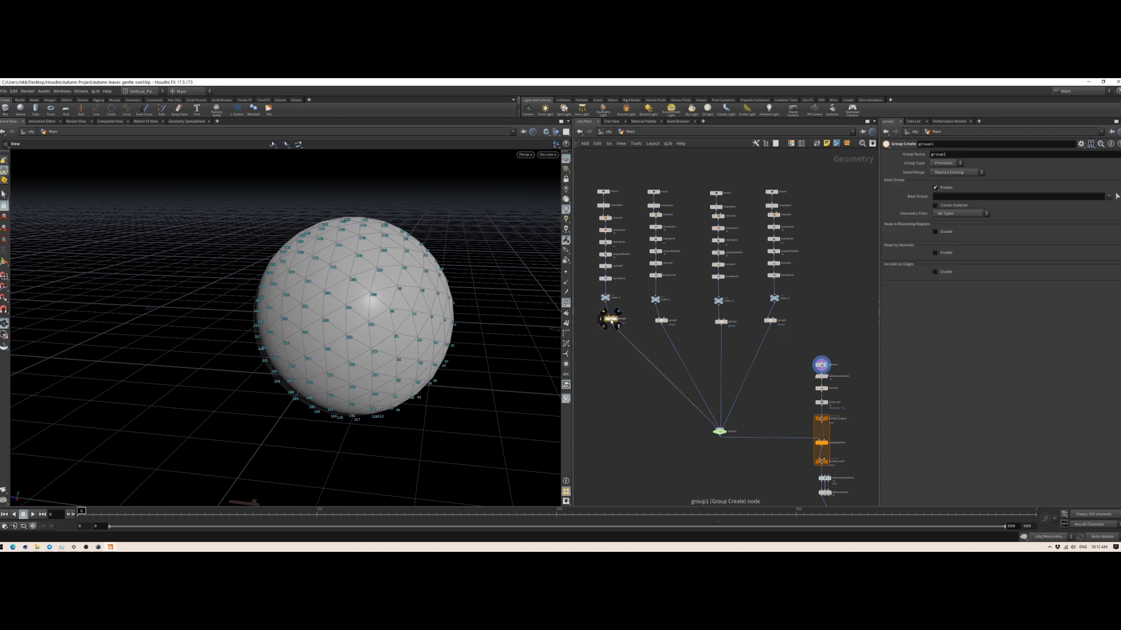
click(661, 320)
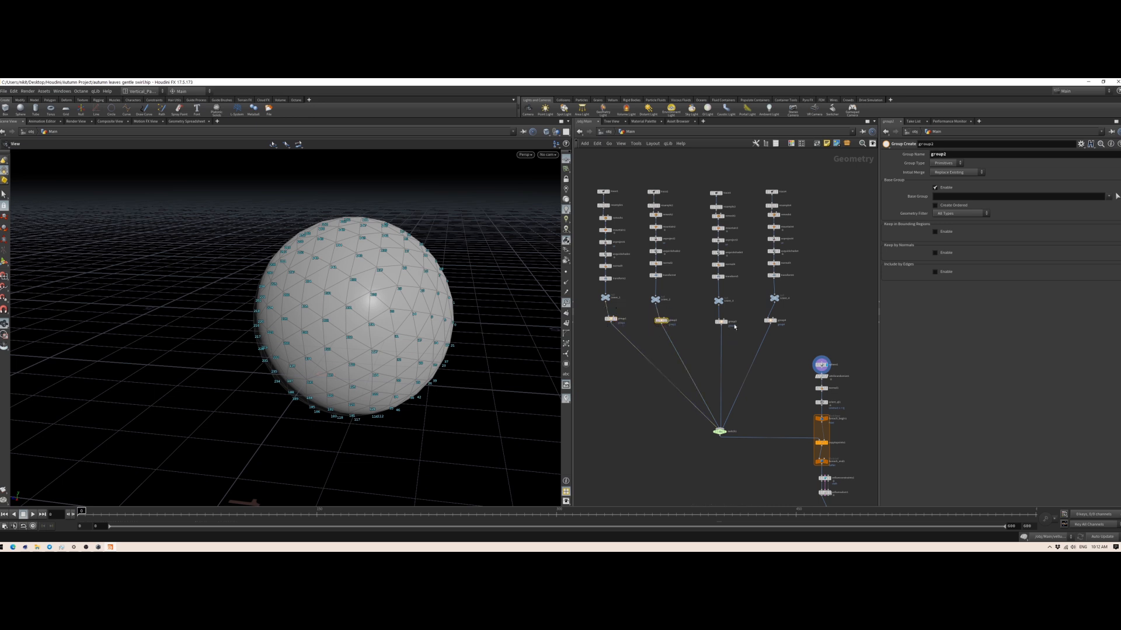
click(720, 321)
click(770, 320)
Step: Review the Distribution options of attribrandomize1 without changing the Custom Discrete setting
click(822, 377)
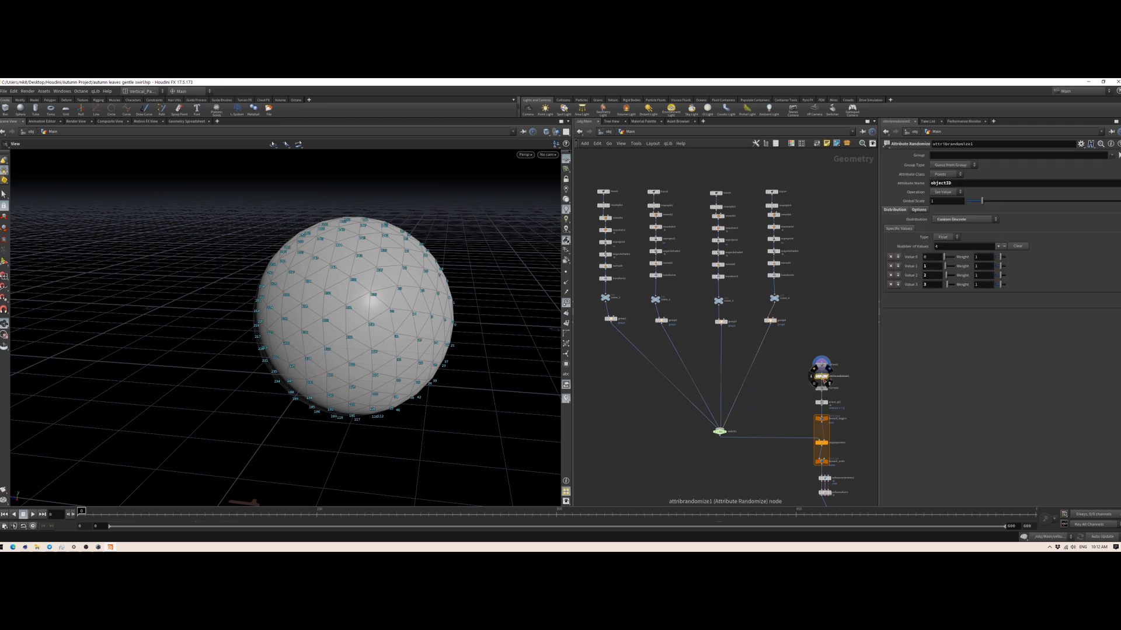
click(956, 221)
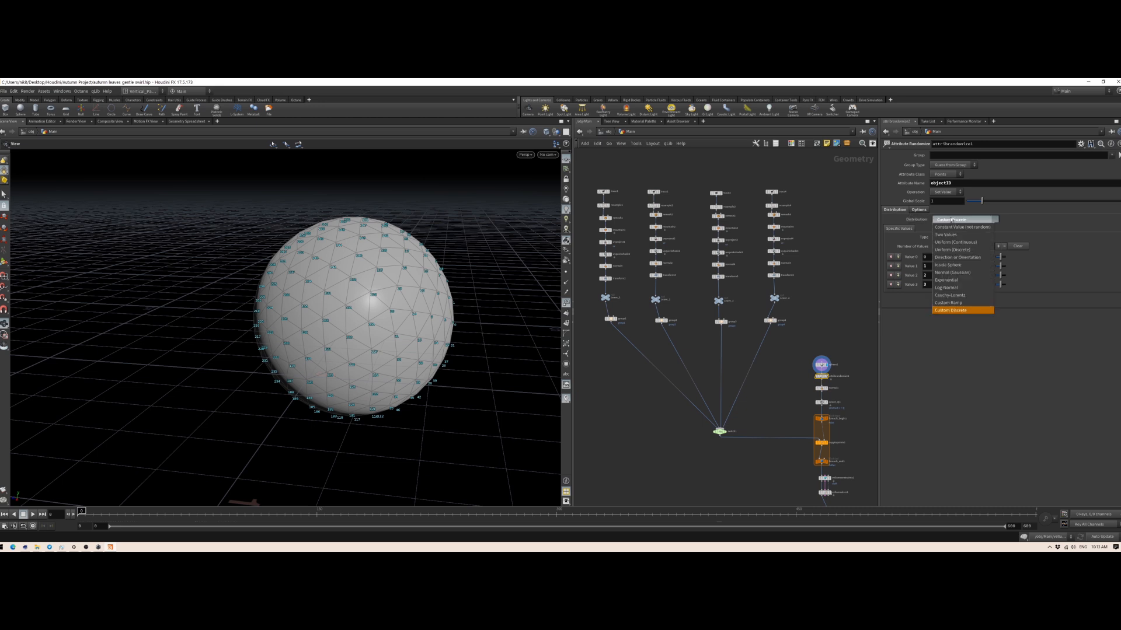
click(907, 248)
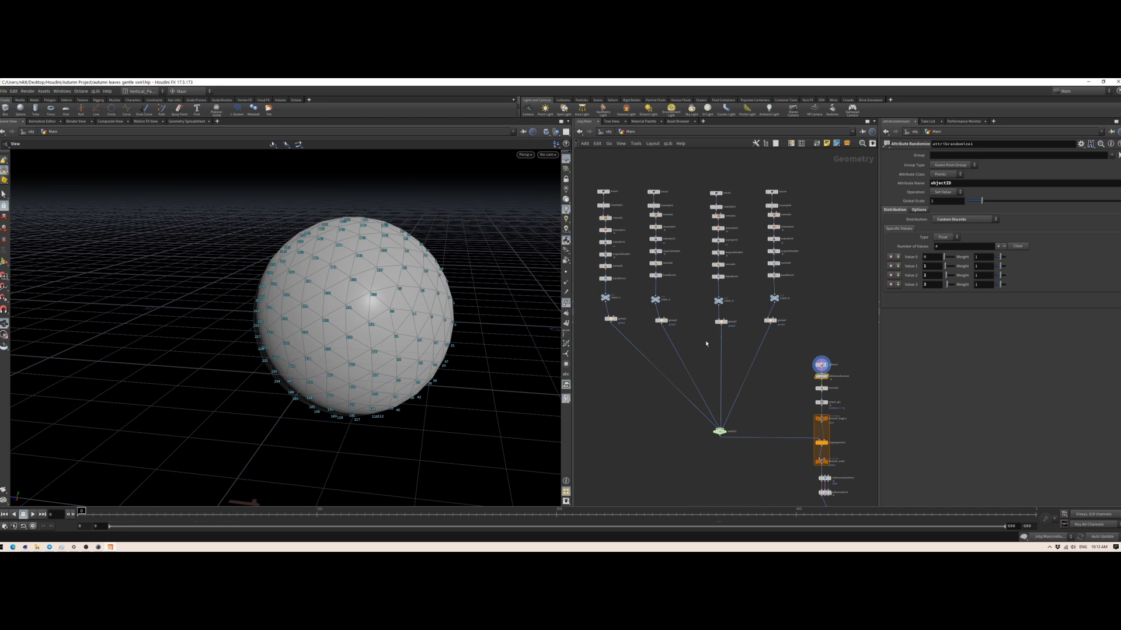
Step: Display the normal1 node in the sphere chain and examine its parameters
mouse_move(728, 332)
middle_down()
mouse_move(657, 279)
mouse_move(698, 317)
mouse_move(721, 319)
middle_up()
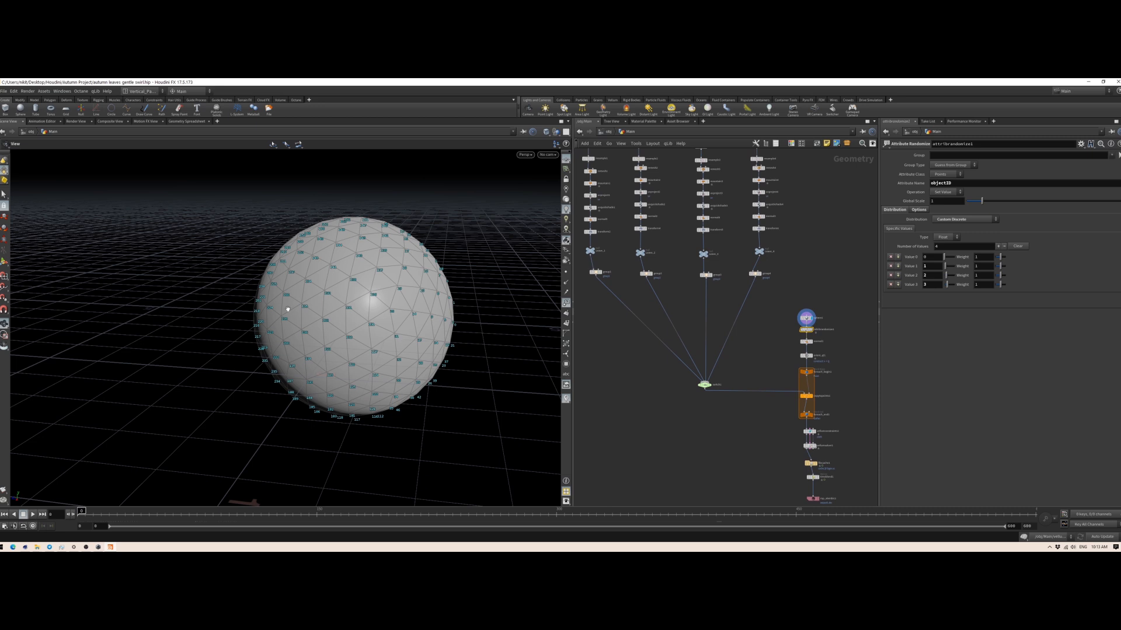
right_drag(383, 381, 379, 383)
middle_drag(707, 442, 661, 382)
scroll(751, 367, up, 3)
middle_drag(750, 367, 663, 400)
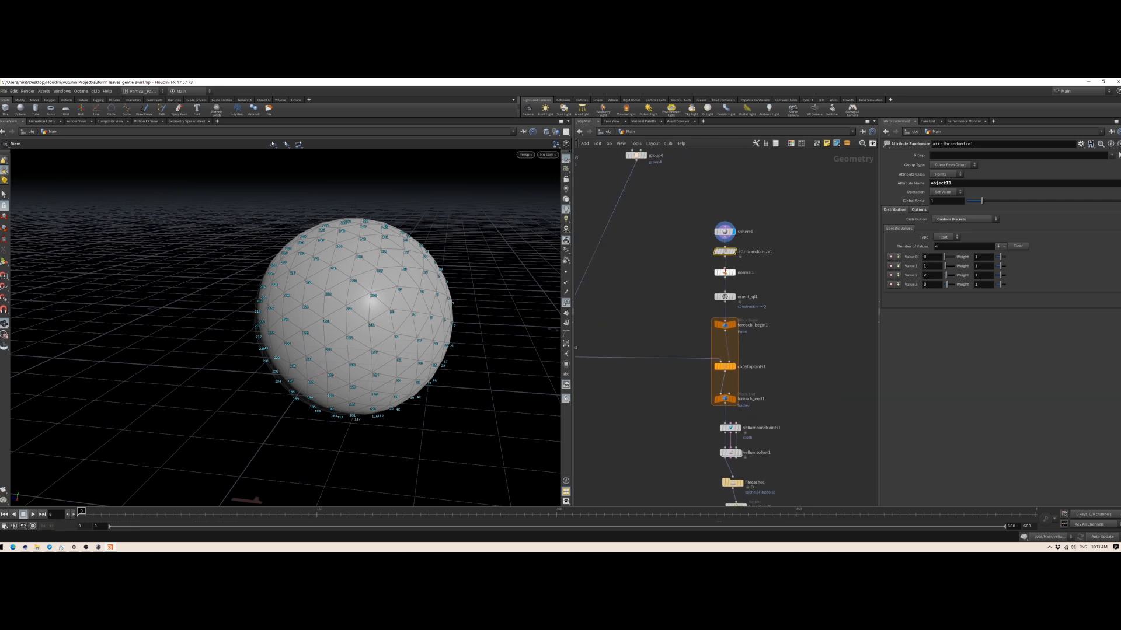
click(734, 252)
click(734, 273)
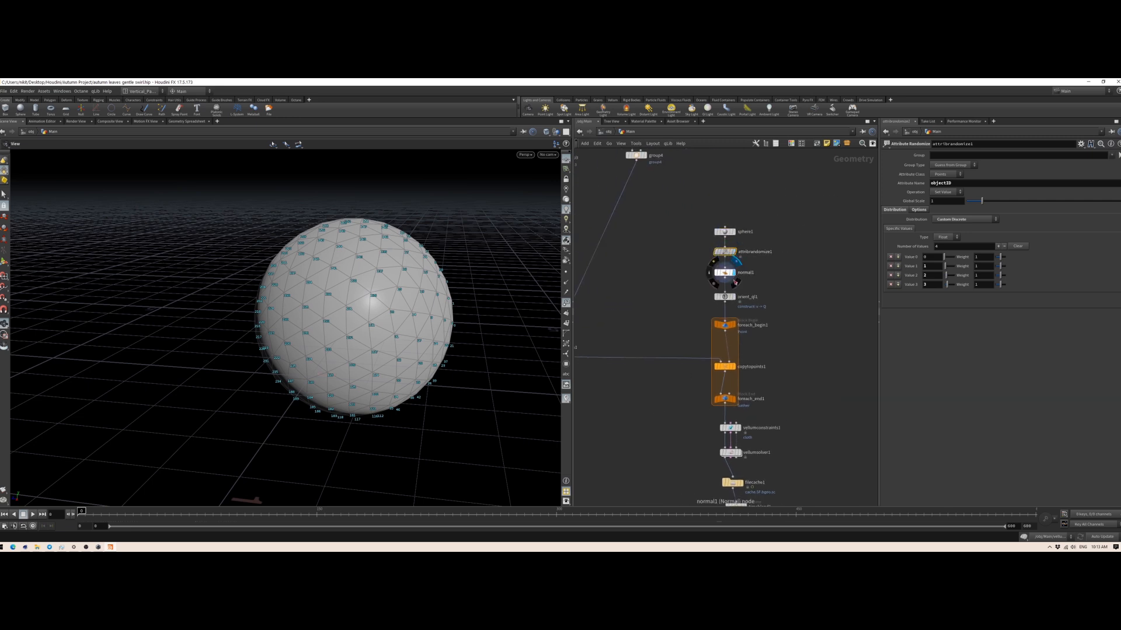
click(724, 231)
key(Down)
key(Down)
key(Down)
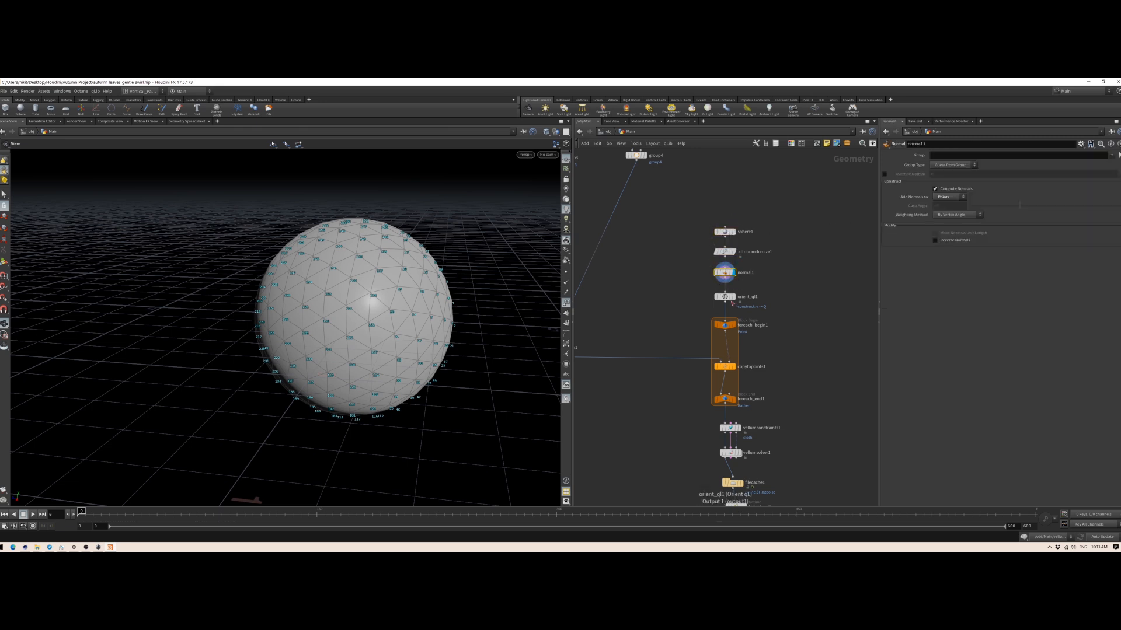
Step: Open the orient_ql1 node and examine how it builds the orient attribute
middle_drag(792, 309, 727, 284)
drag(669, 255, 758, 299)
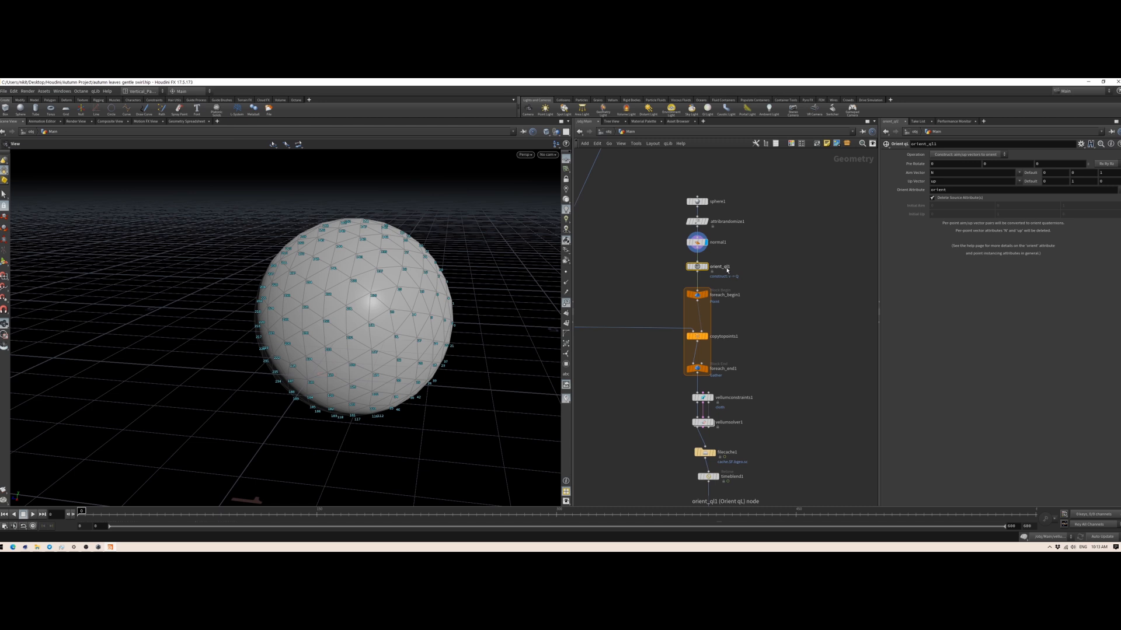
mouse_move(705, 270)
drag(704, 269, 640, 263)
Step: Select the for-each block from foreach_begin1 to foreach_end1 to examine it, and clear the selection
scroll(684, 281, down, 2)
middle_drag(684, 281, 713, 279)
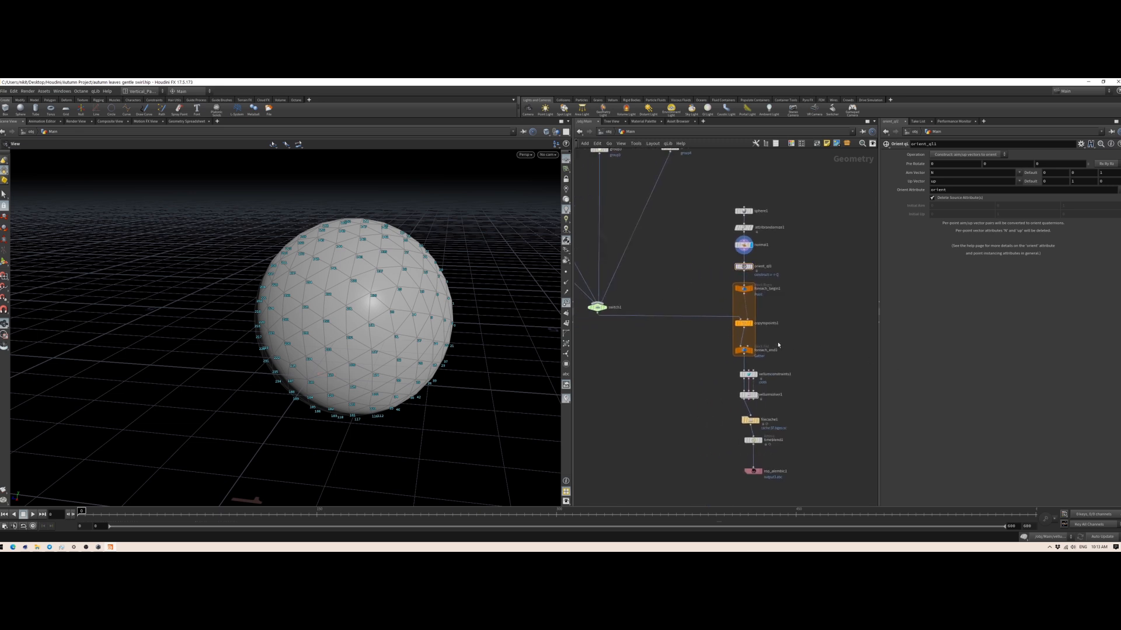
drag(684, 284, 761, 351)
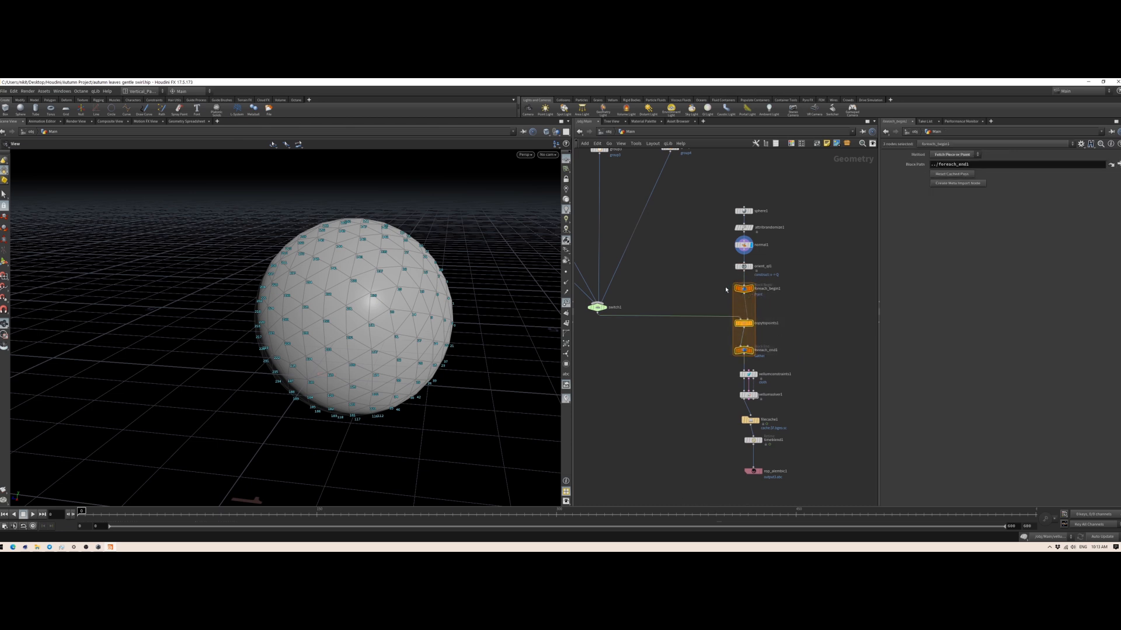
click(826, 355)
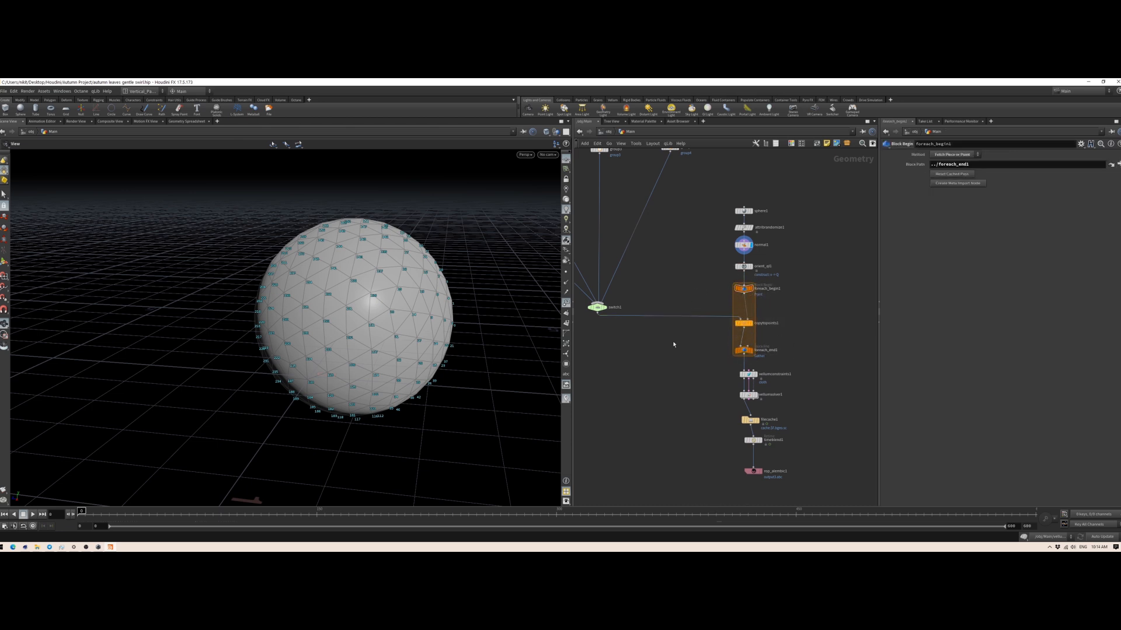
Step: Open the switch1 node and examine its Select Input expression and the four leaf groups wired into it
middle_drag(650, 337, 675, 335)
click(622, 306)
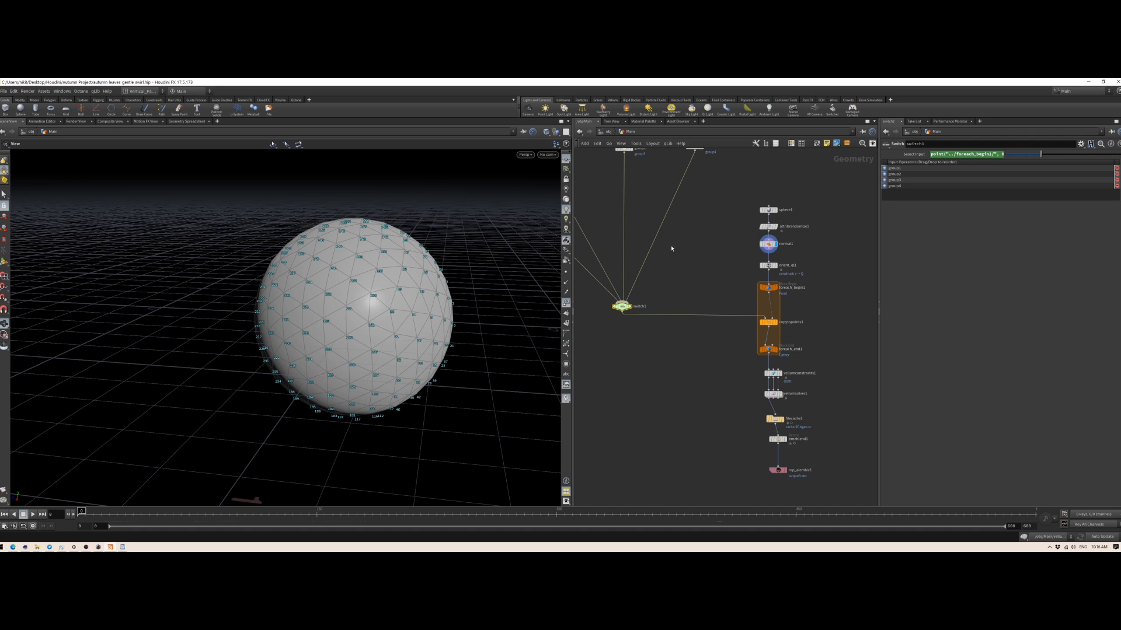
key(h)
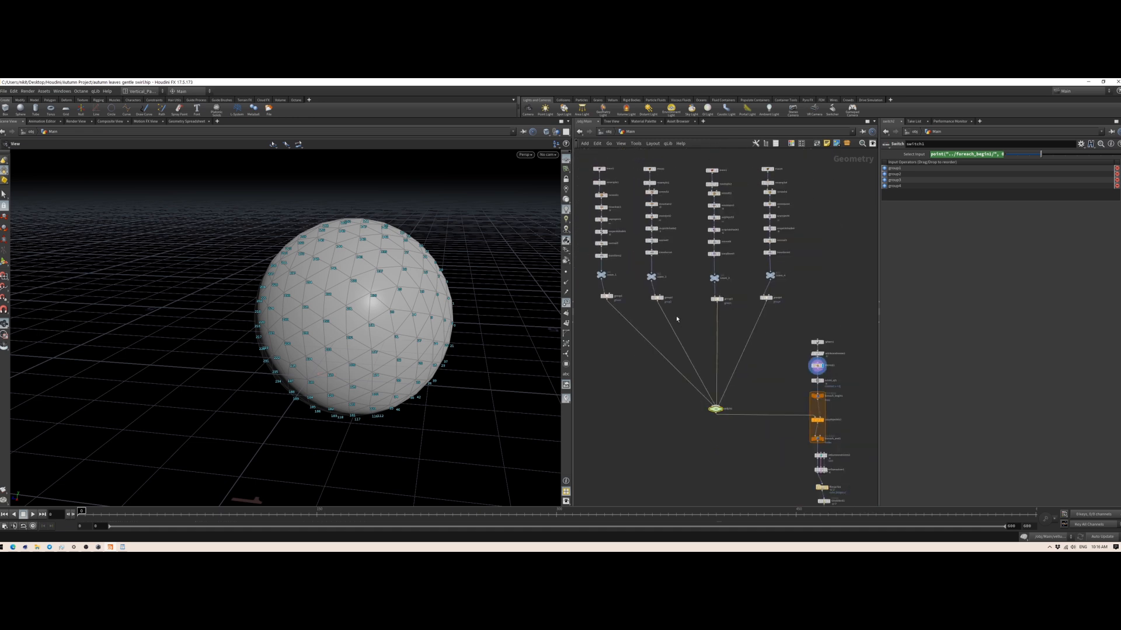
scroll(664, 308, up, 6)
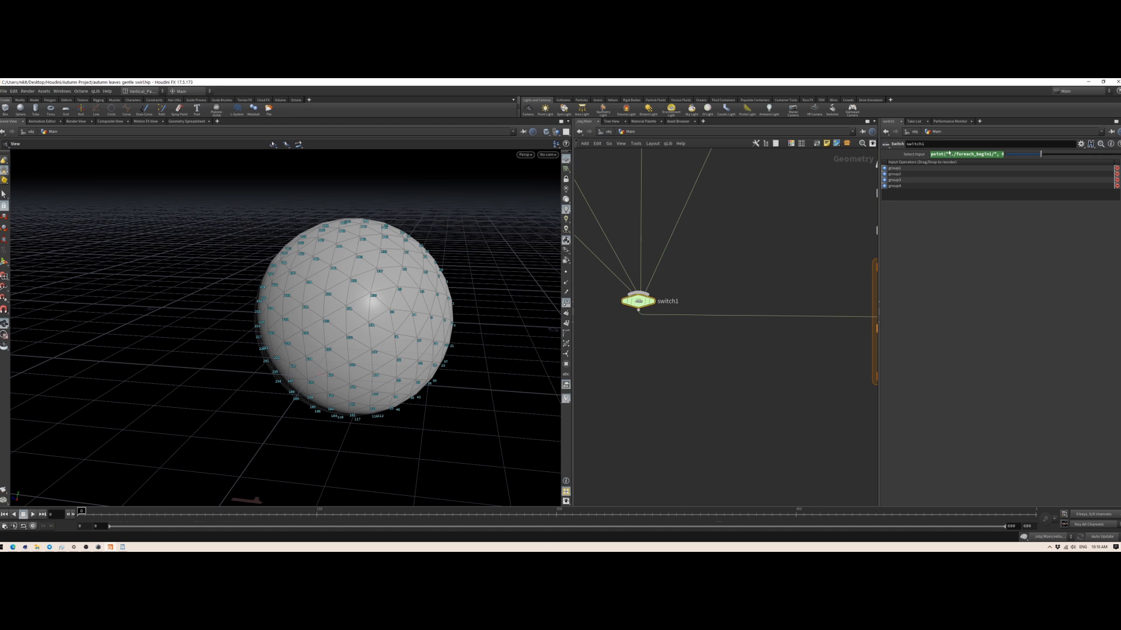
scroll(751, 258, down, 3)
Step: Compare the objectID settings of attribrandomize1 with the parameters of the copytopoints1 node
middle_drag(750, 257, 728, 311)
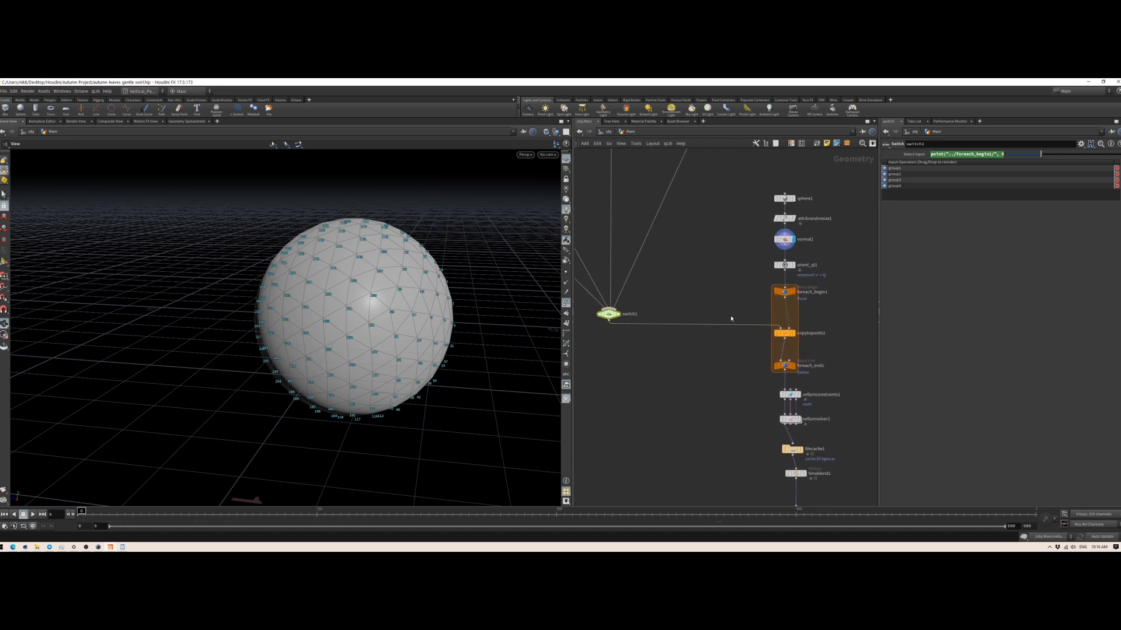
click(784, 218)
click(783, 333)
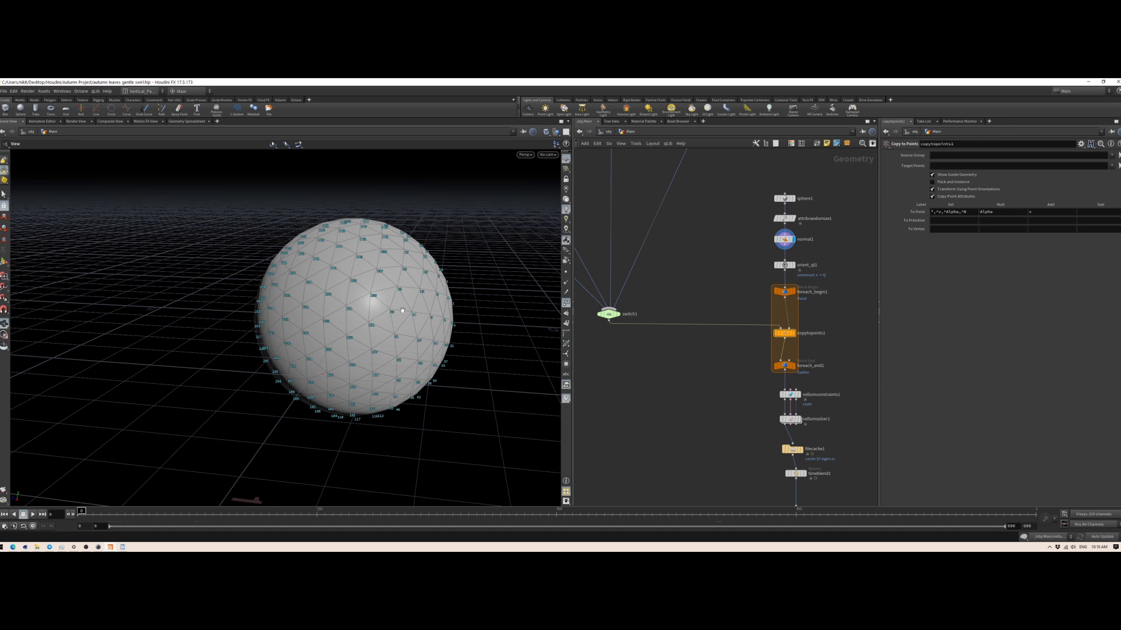
click(785, 219)
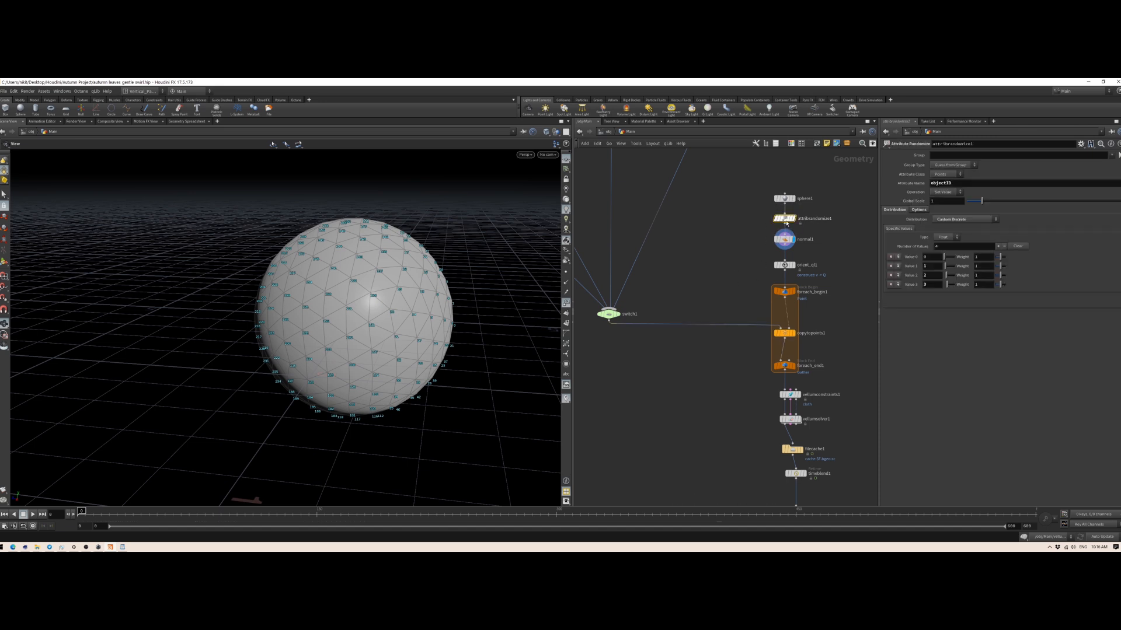
click(784, 333)
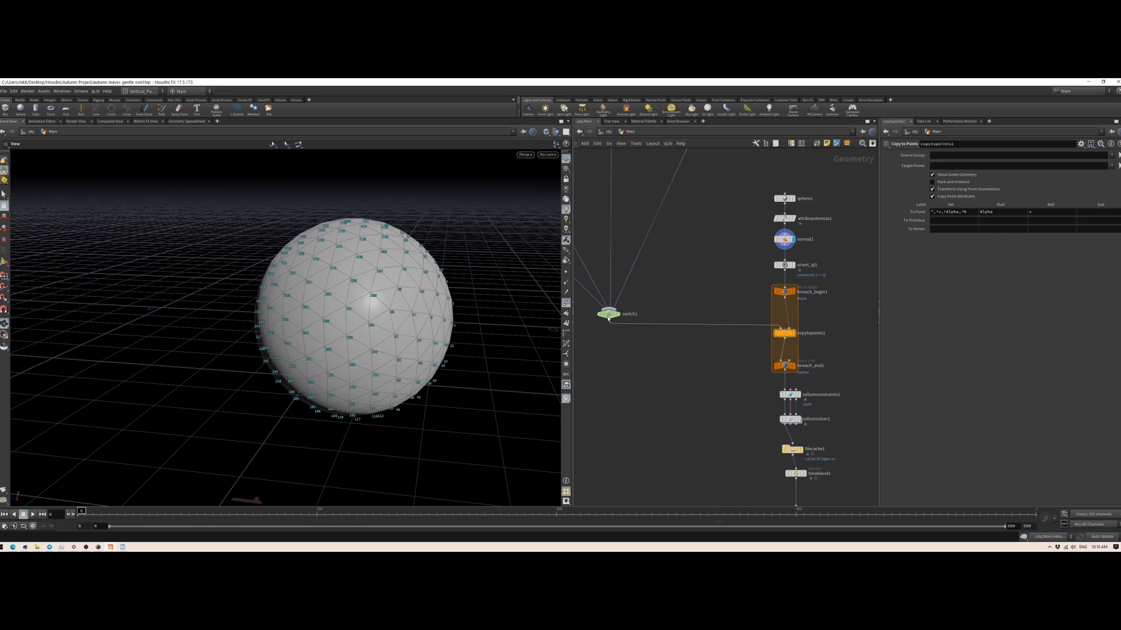
Step: Return to the switch1 parameters and switch to the browser's Houdini documentation for the point expression function
click(608, 314)
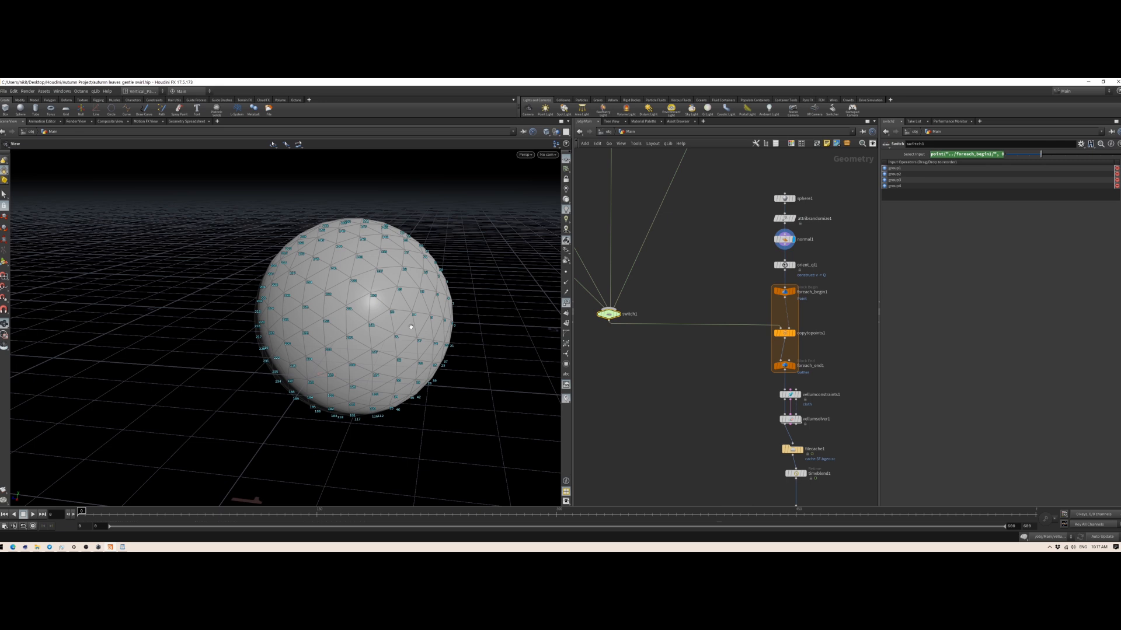
key(alt+Tab)
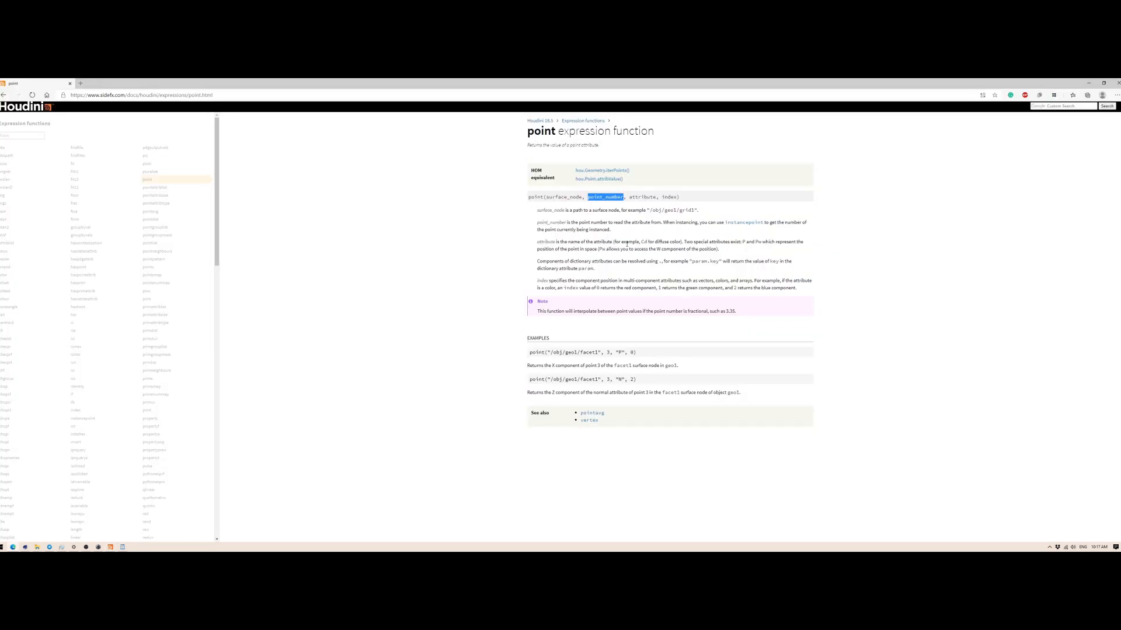
Step: Compare the surface_node, point_number and attribute arguments in the browser's point function documentation with switch1's Select Input expression in Houdini
double_click(561, 198)
key(alt+Tab)
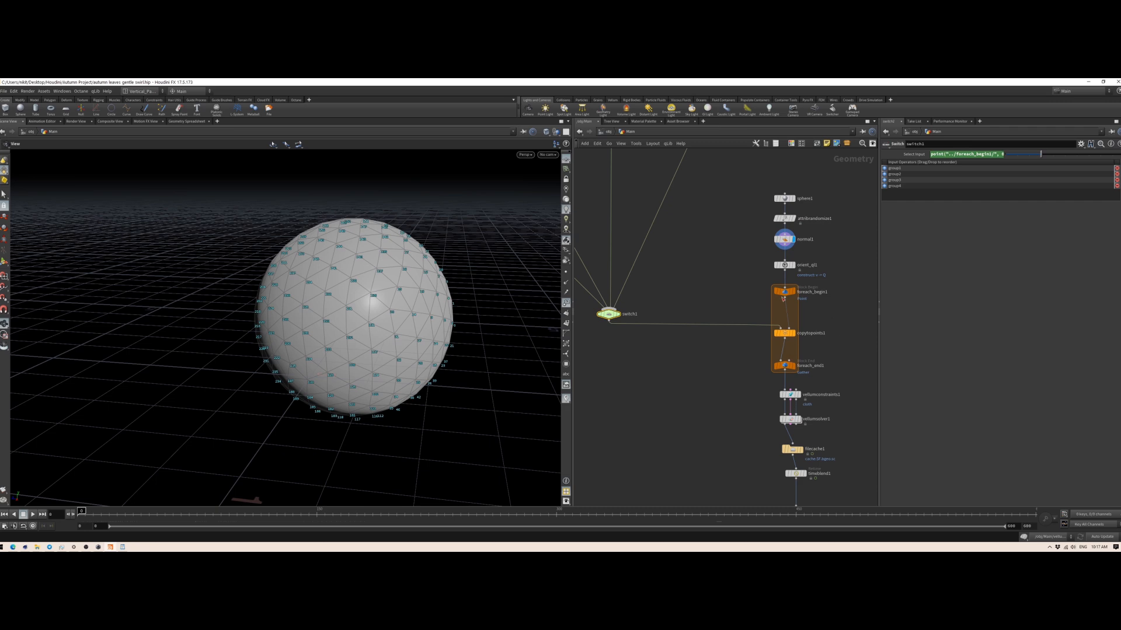
key(alt+Tab)
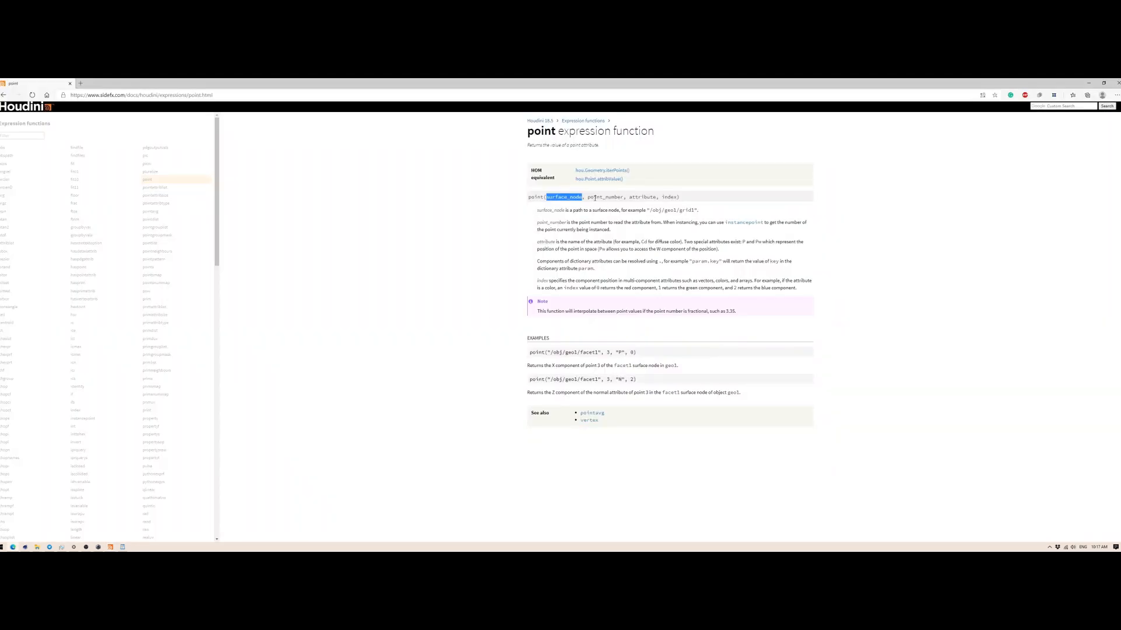
key(alt+Tab)
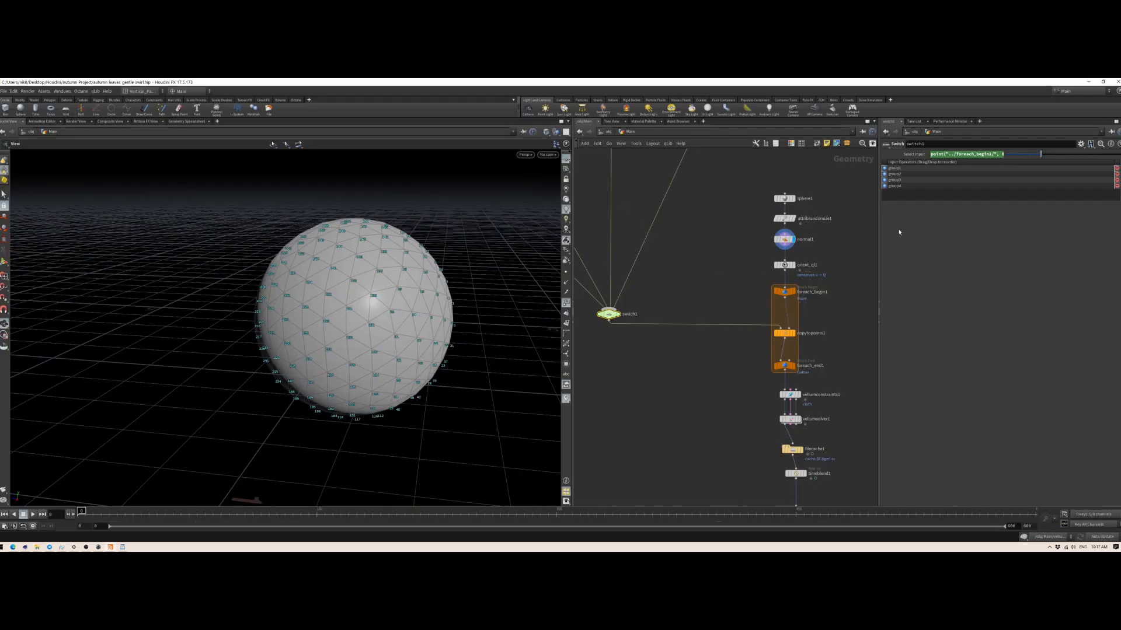
text(0)
key(alt+Tab)
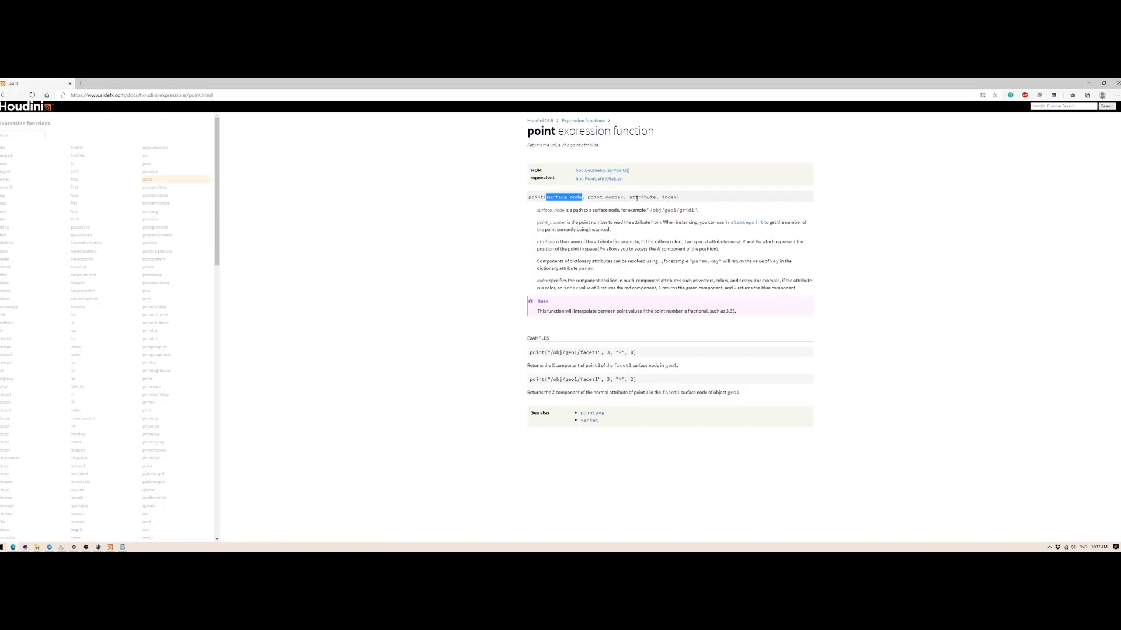
double_click(636, 197)
key(alt+Tab)
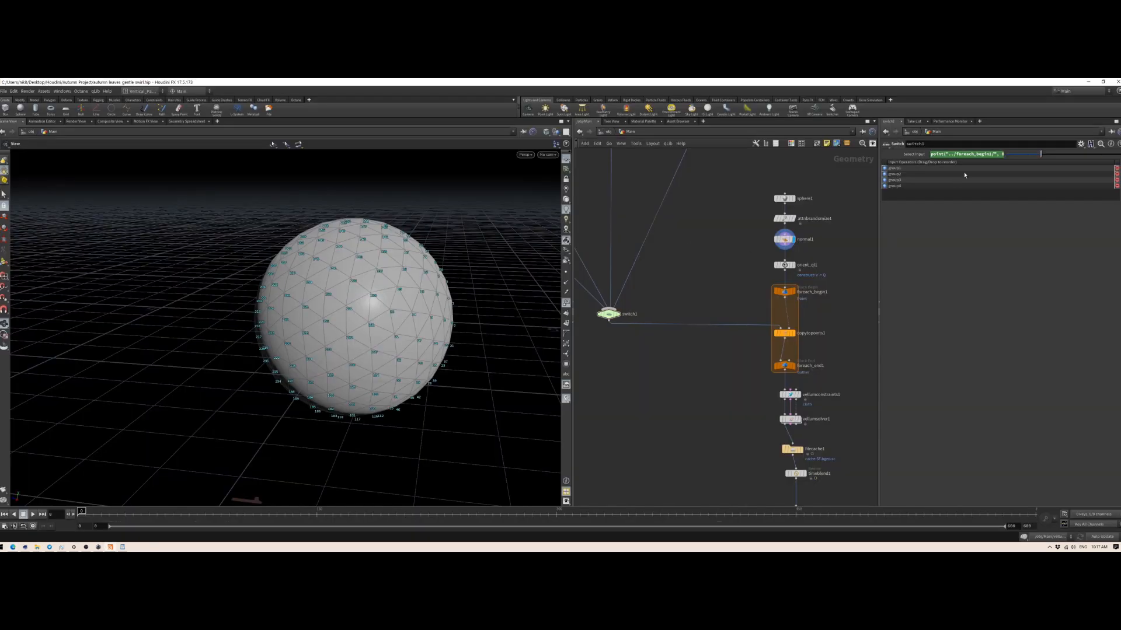
click(937, 154)
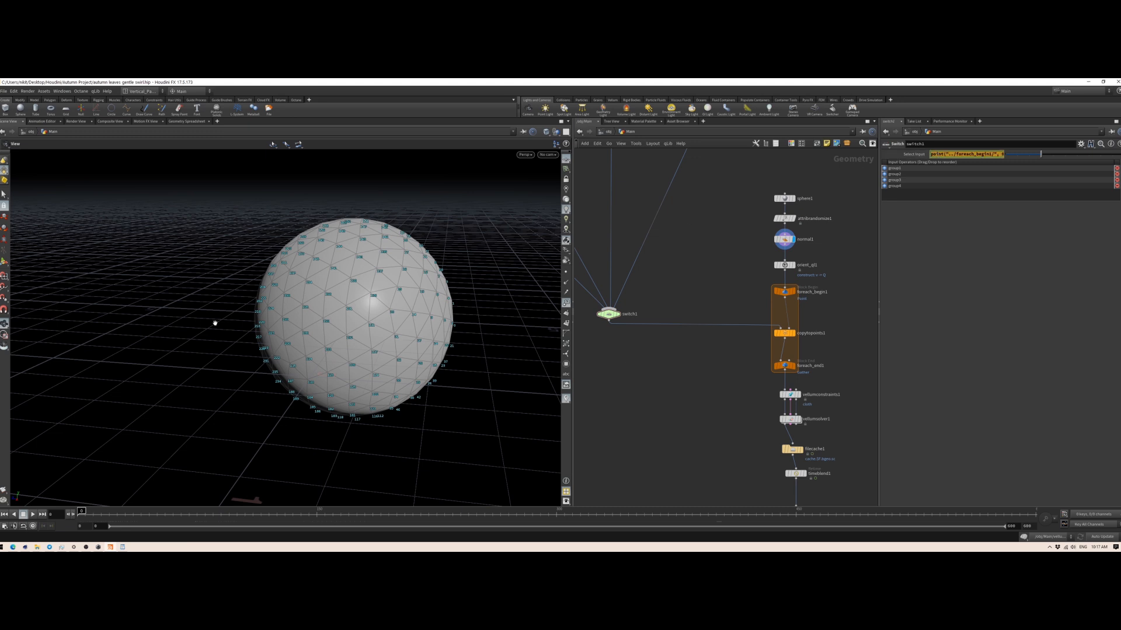
Step: Bring up the WordPad copy of the point expression, highlight its objectID argument, and minimize the document
click(123, 546)
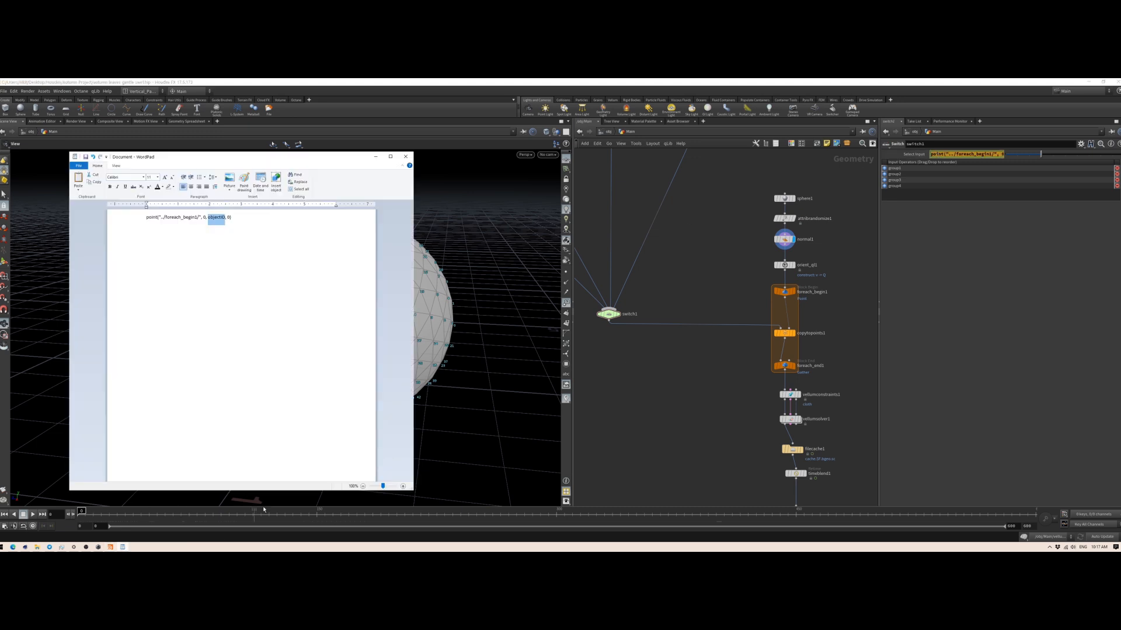
click(229, 225)
drag(251, 157, 623, 164)
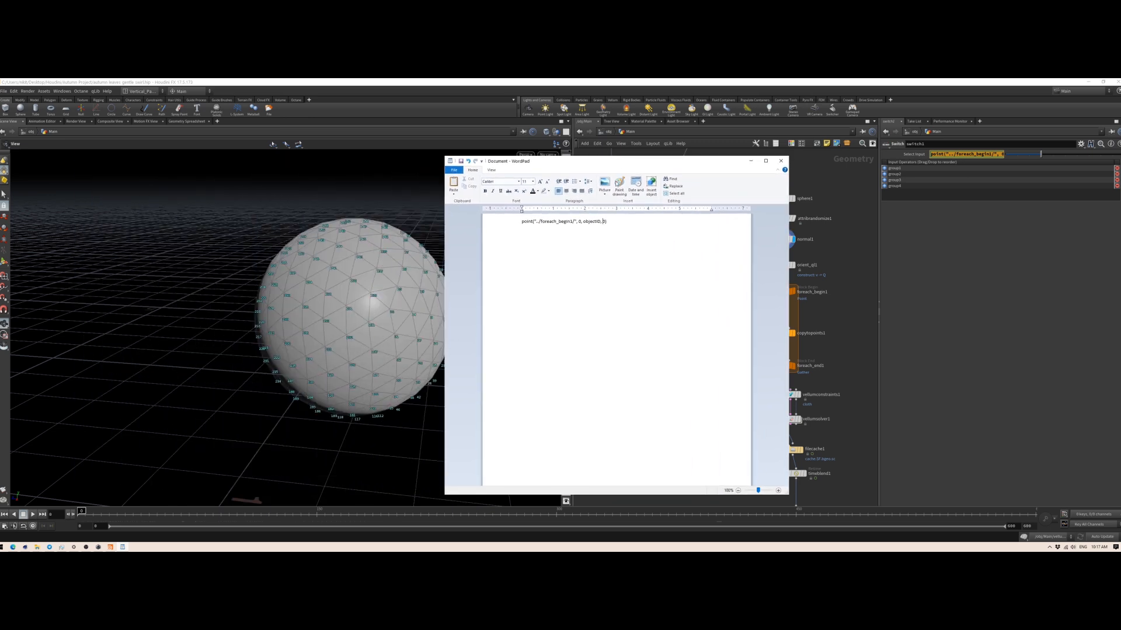
triple_click(594, 227)
double_click(591, 226)
drag(582, 161, 298, 149)
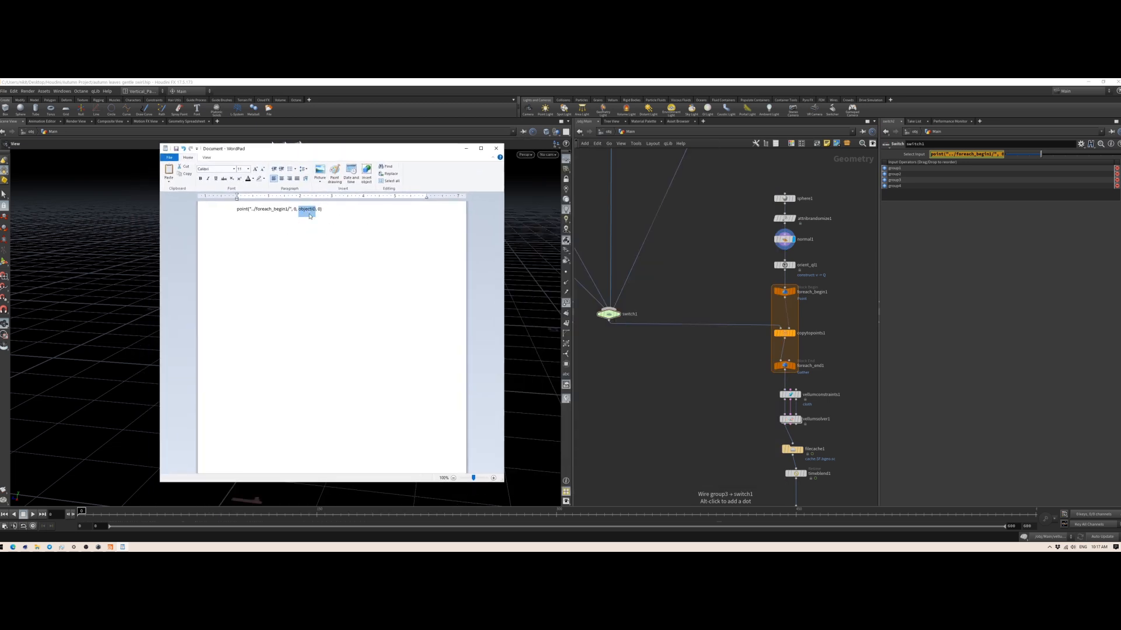
click(466, 149)
key(alt+Tab)
key(alt+Tab)
Step: Switch to the browser documentation, examine the index argument and its description, and return to Houdini
click(13, 547)
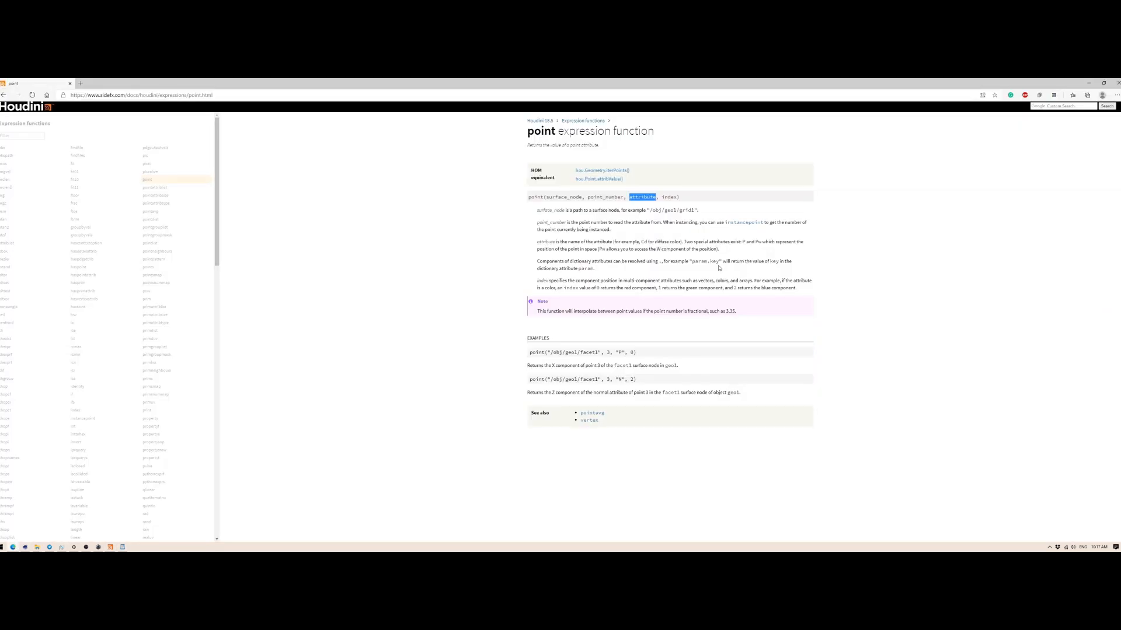
double_click(669, 197)
drag(623, 281, 751, 282)
click(1088, 82)
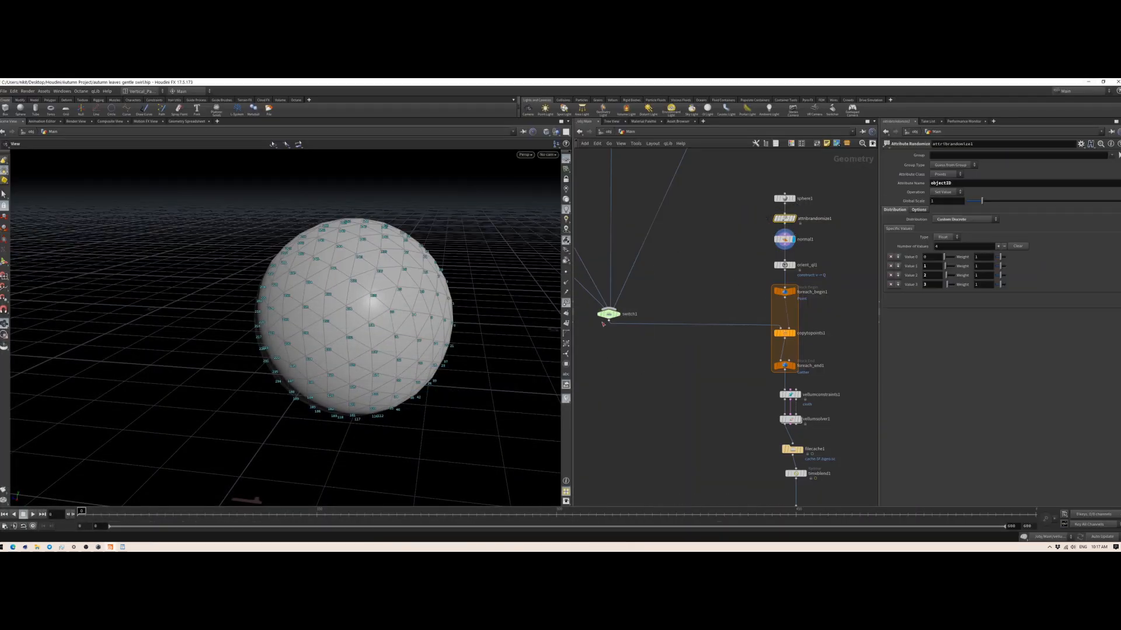
Step: Open switch1, highlight the final index argument in the WordPad copy of its expression, and close WordPad without saving
click(607, 315)
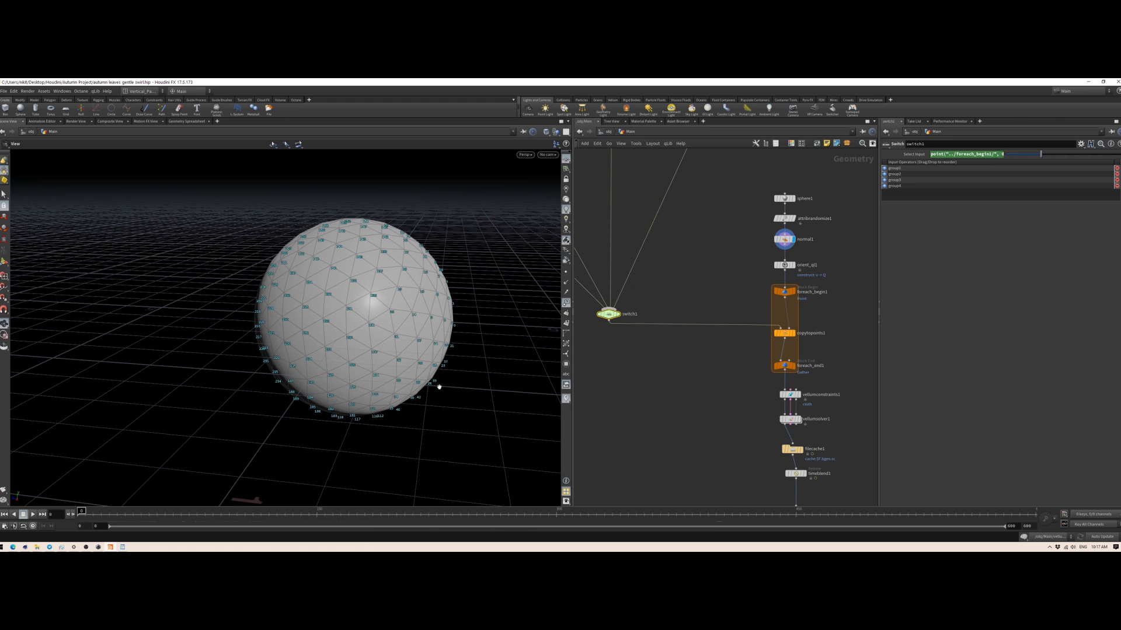
click(121, 548)
double_click(319, 209)
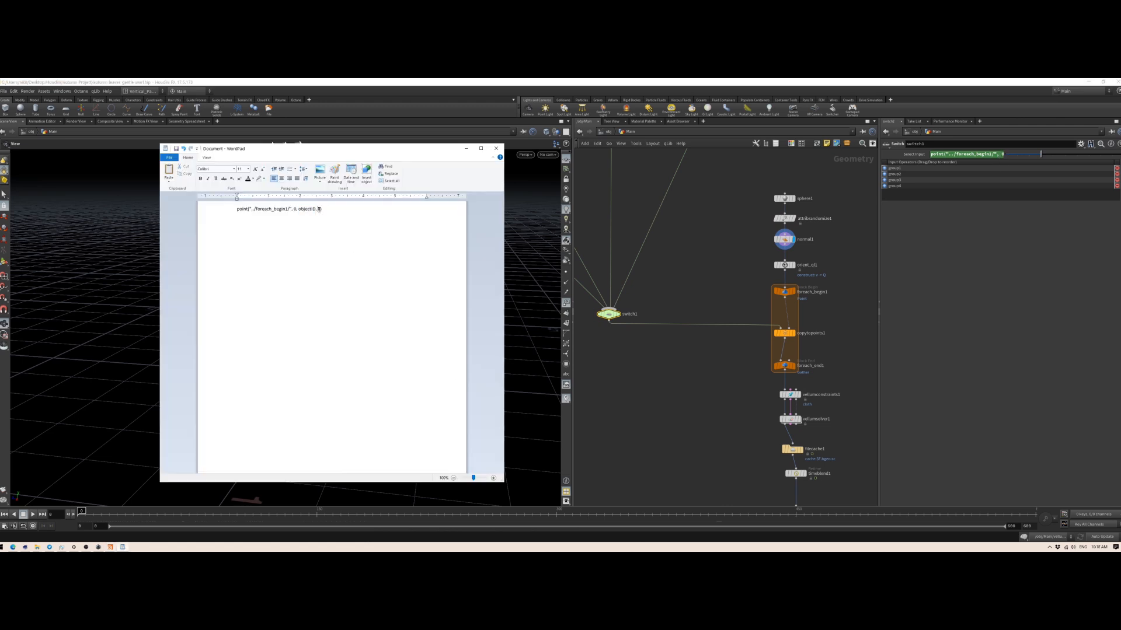
click(496, 148)
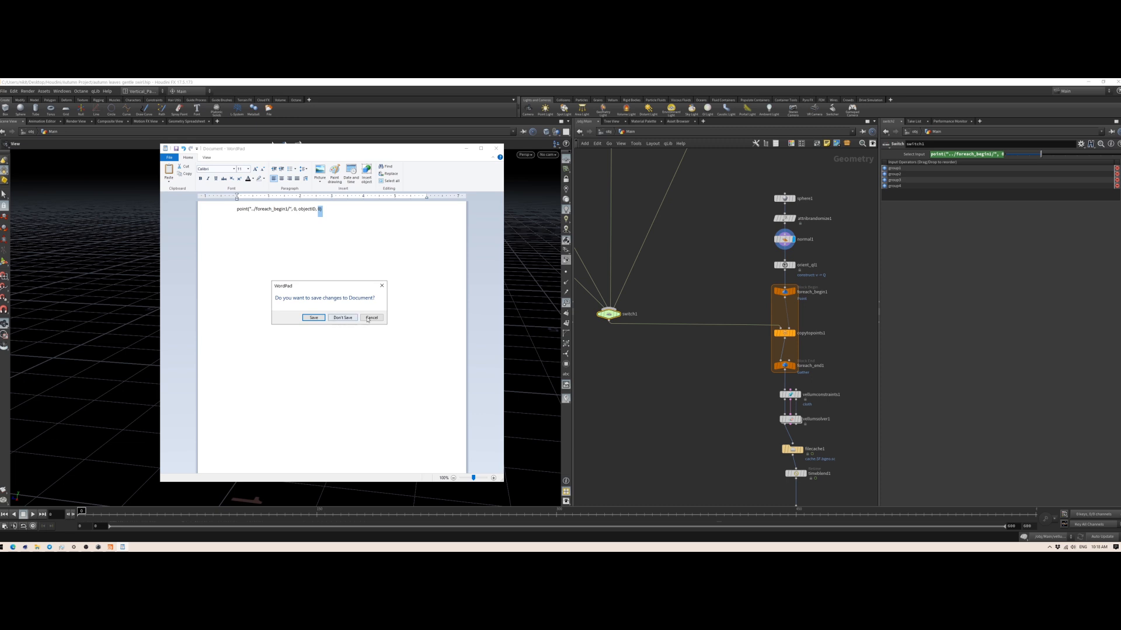
click(343, 318)
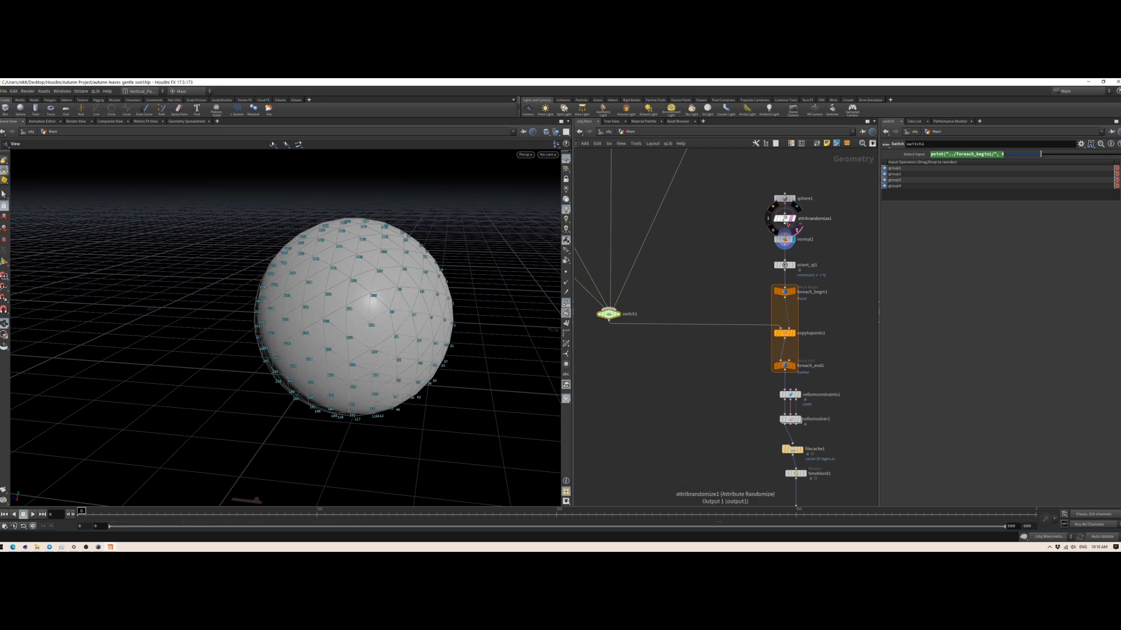
Step: Display attribrandomize1 and review its objectID values against switch1 and the four leaf groups wired into it
mouse_move(792, 223)
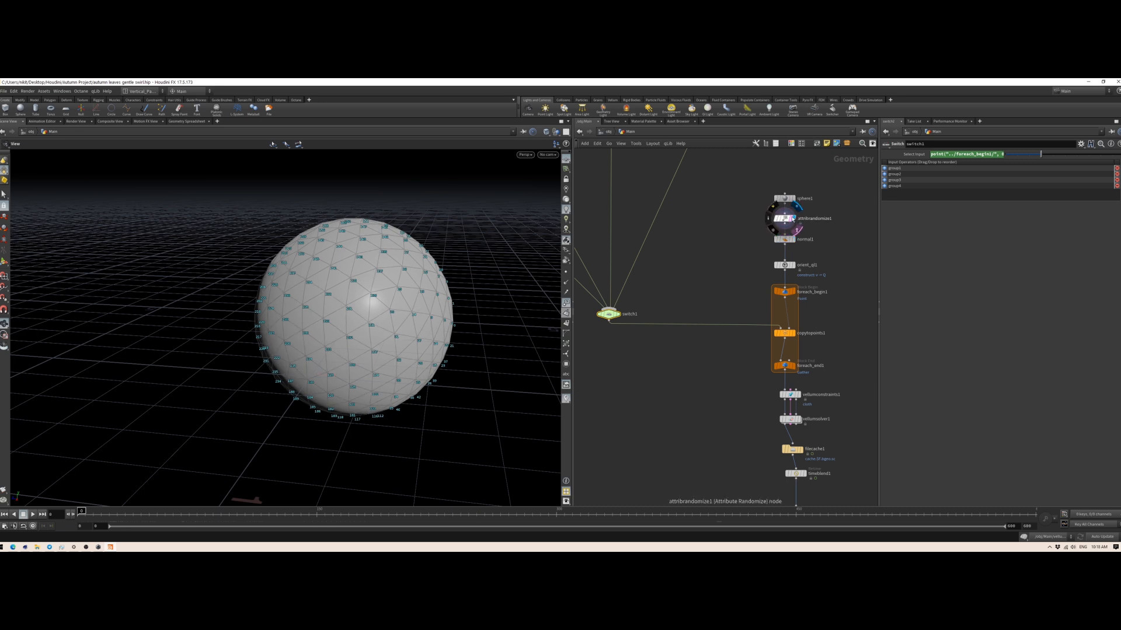
click(784, 221)
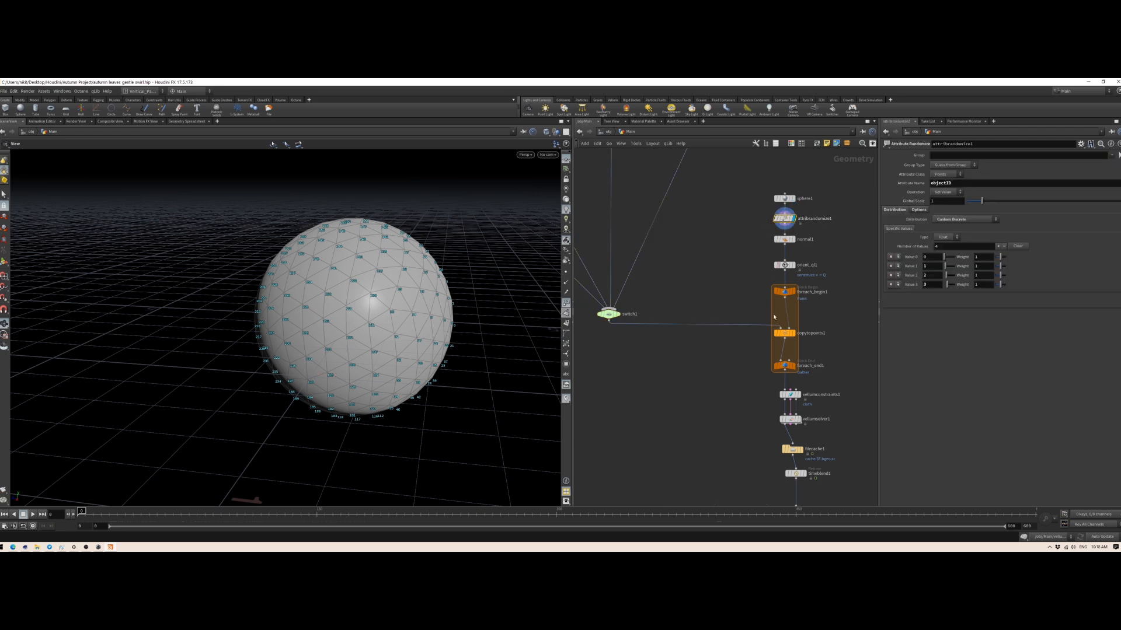
click(609, 314)
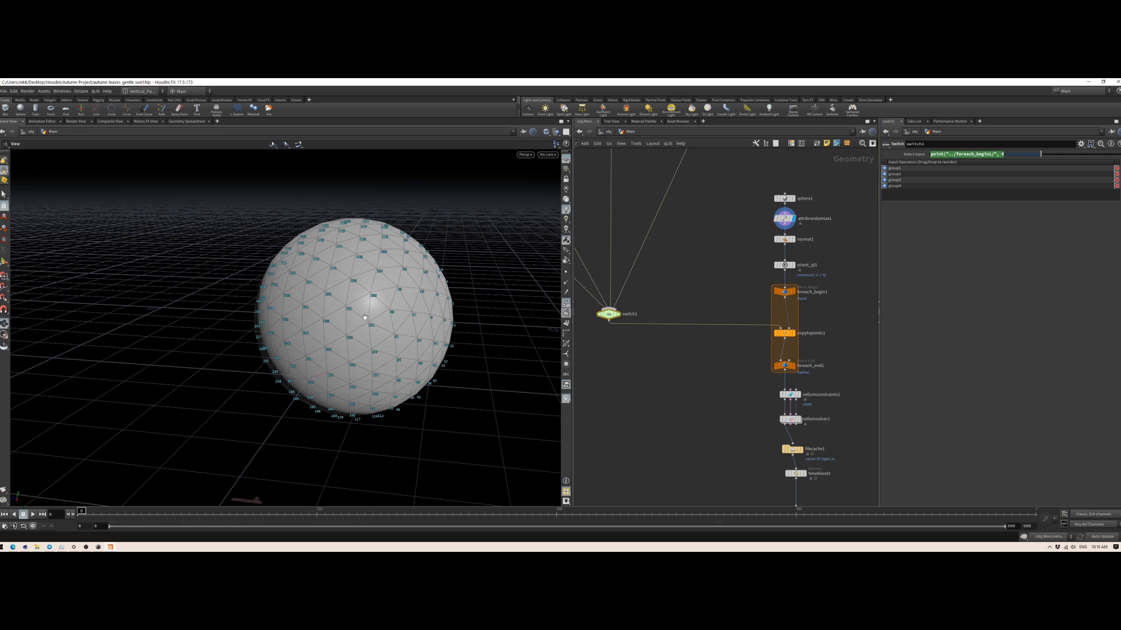
scroll(683, 302, down, 4)
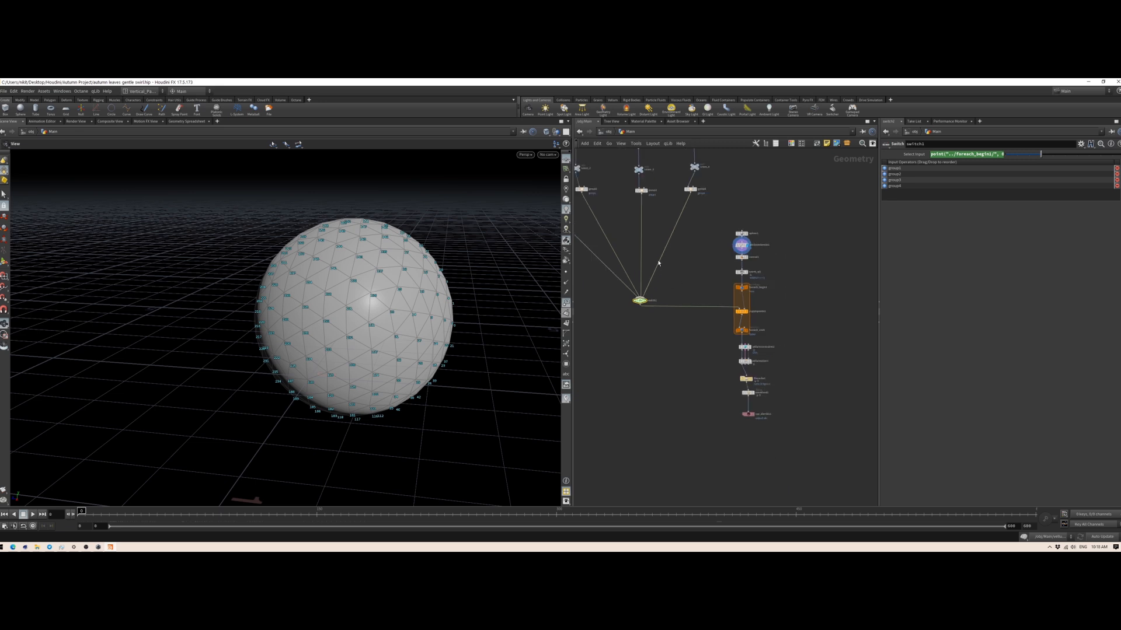
middle_drag(604, 236, 683, 307)
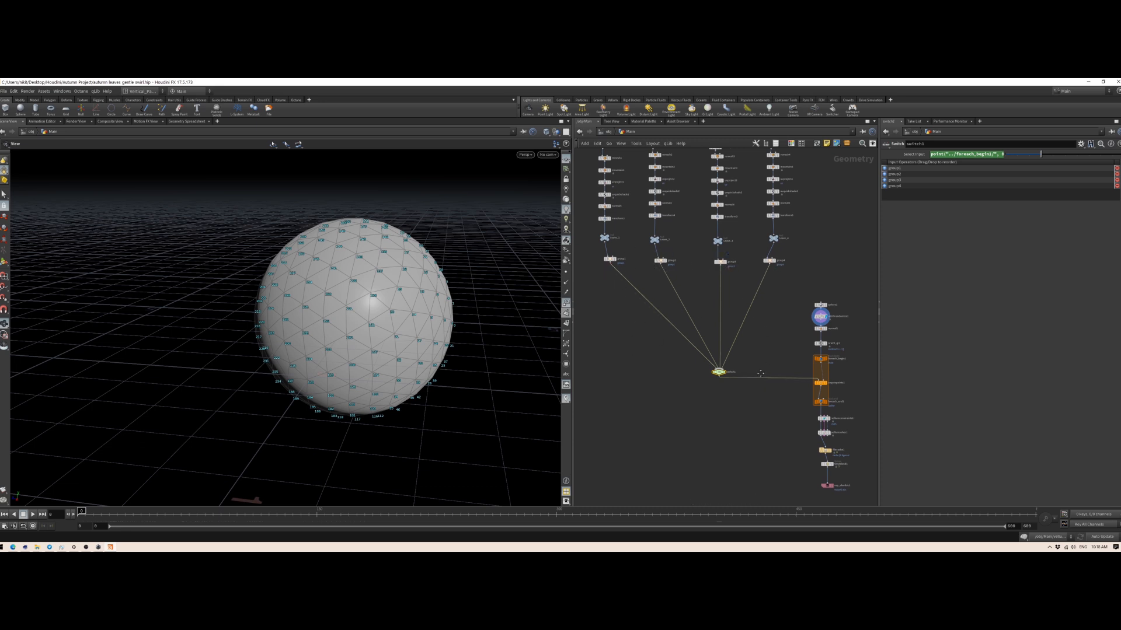
middle_drag(765, 380, 732, 349)
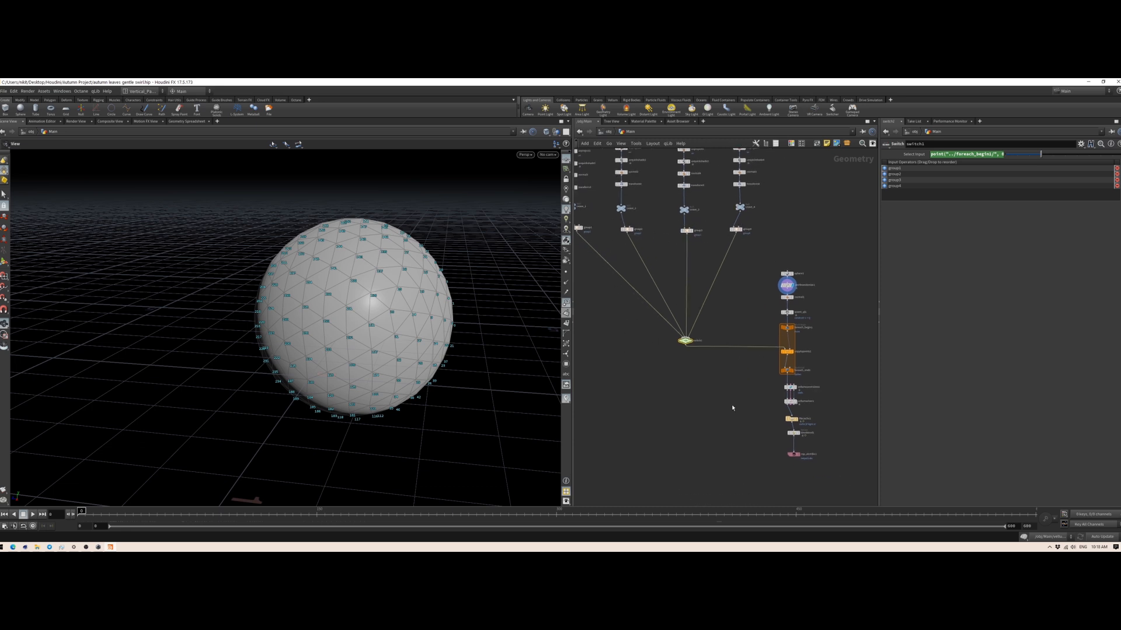
Step: Display the foreach_end1 result, turn off the point numbers in the viewport, and inspect the leaves copied over the sphere
click(795, 370)
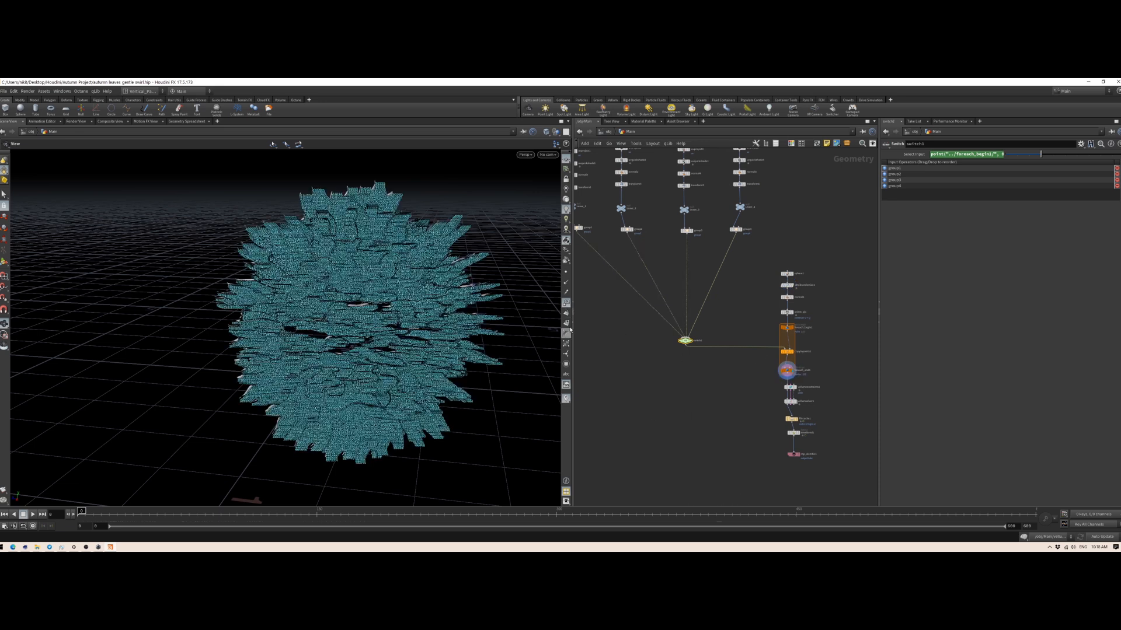
click(566, 303)
drag(350, 274, 396, 358)
middle_drag(757, 313, 721, 272)
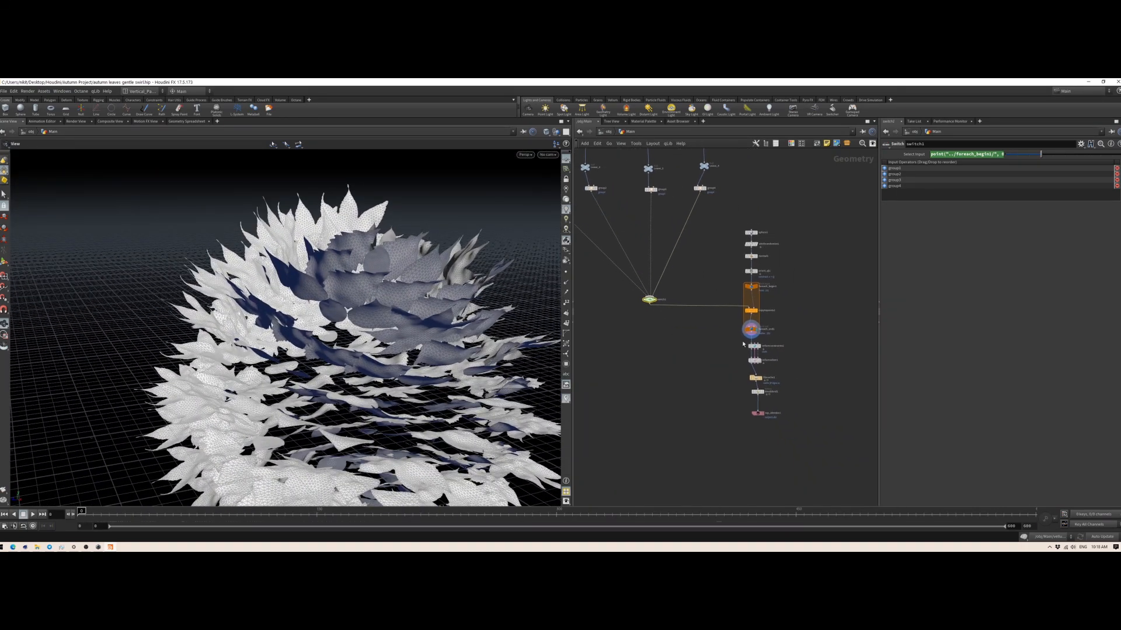
mouse_move(748, 271)
drag(421, 303, 372, 328)
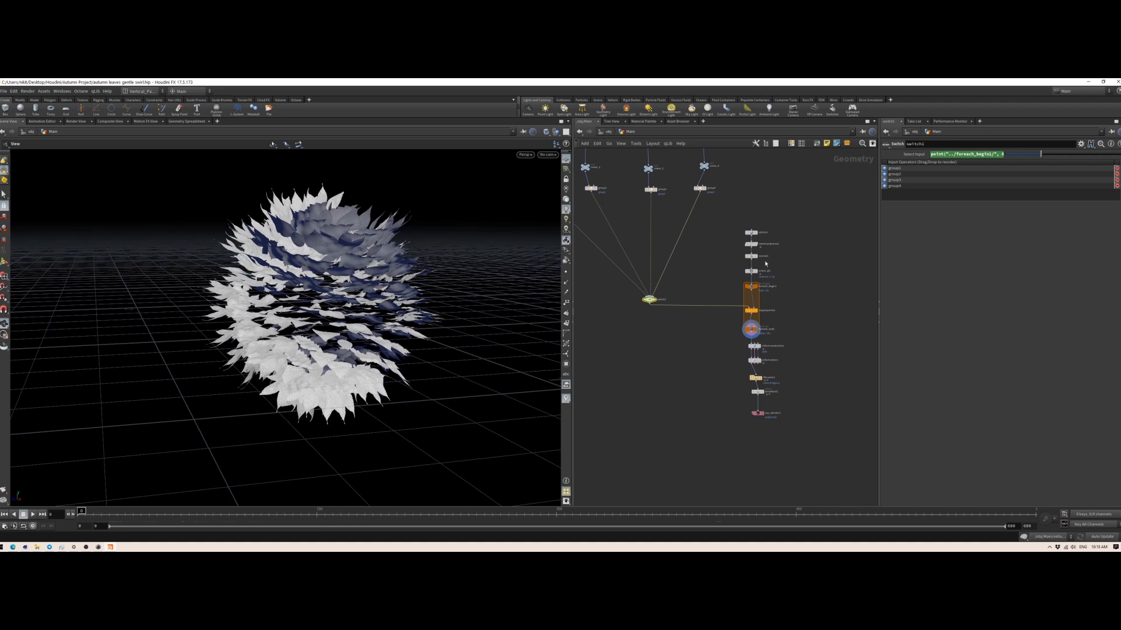
Step: Bypass the orient_ql1 node and inspect the leaves' orientation around the sphere from several angles
mouse_move(751, 270)
drag(409, 324, 236, 290)
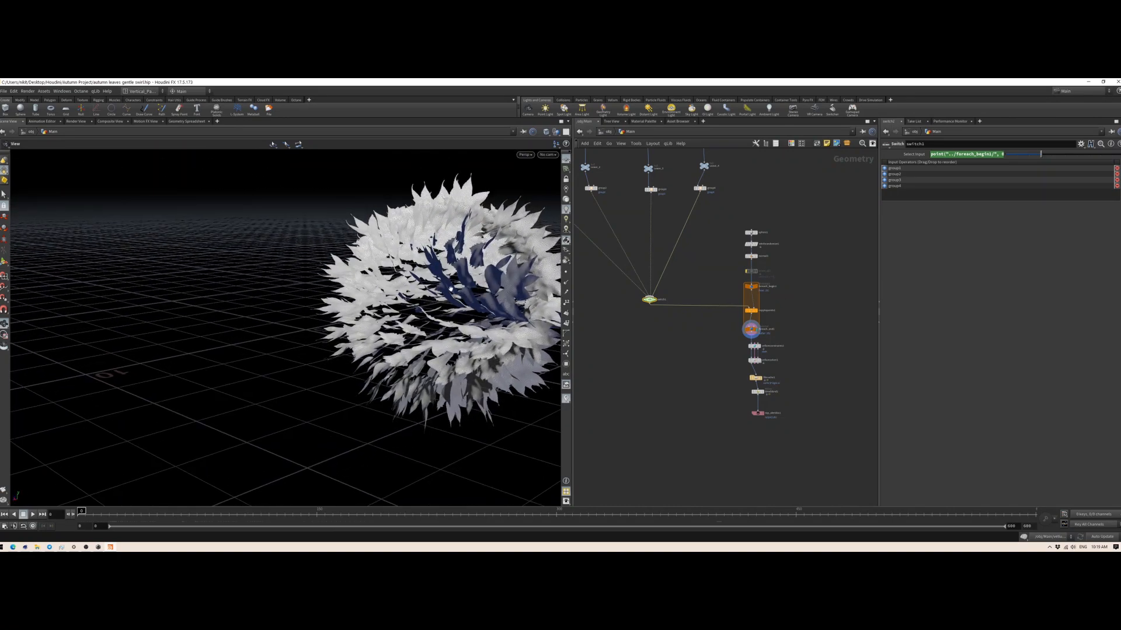
scroll(462, 281, down, 2)
scroll(462, 281, up, 2)
drag(462, 282, 308, 321)
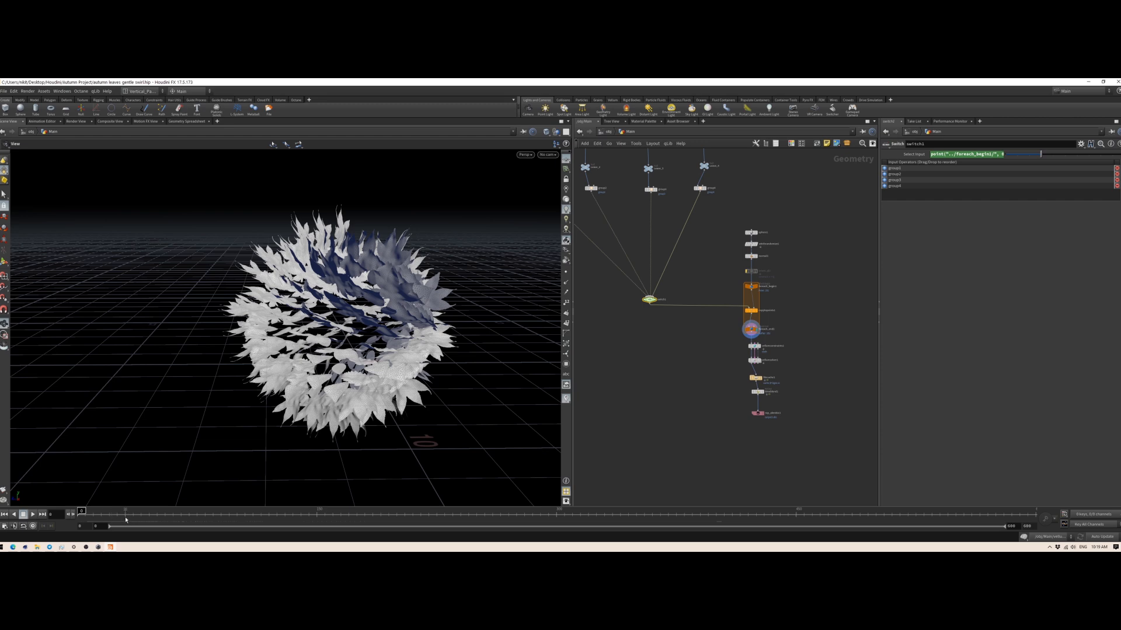
drag(364, 340, 262, 350)
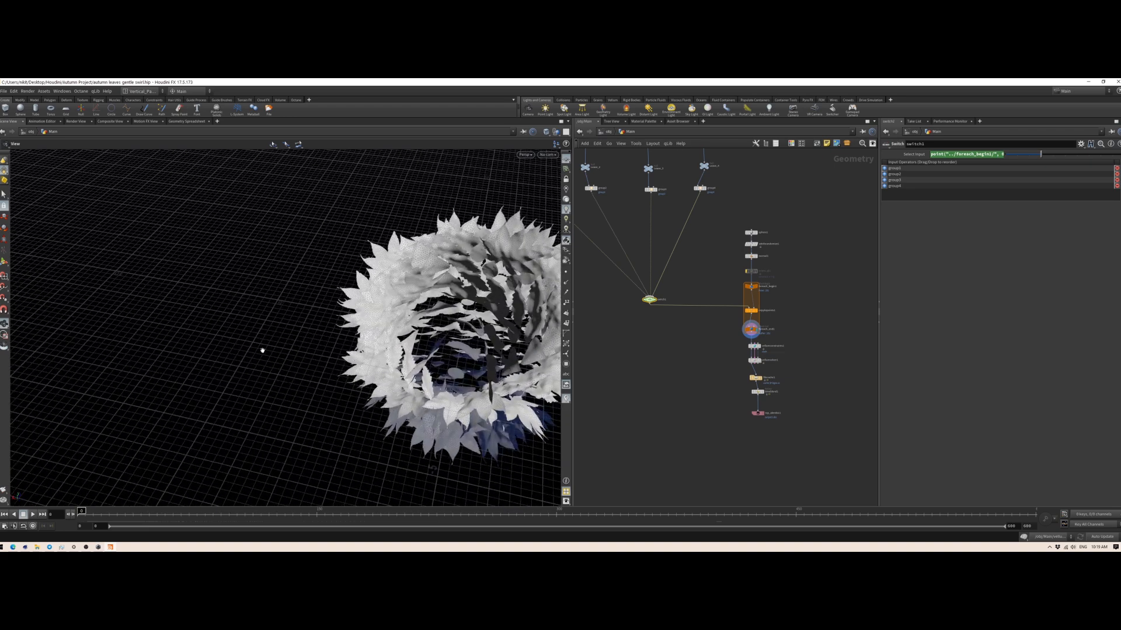
Step: Re-enable the orient_ql1 node and inspect the leaf arrangement on the sphere
click(744, 265)
click(744, 266)
click(744, 266)
drag(356, 361, 340, 333)
drag(357, 372, 357, 402)
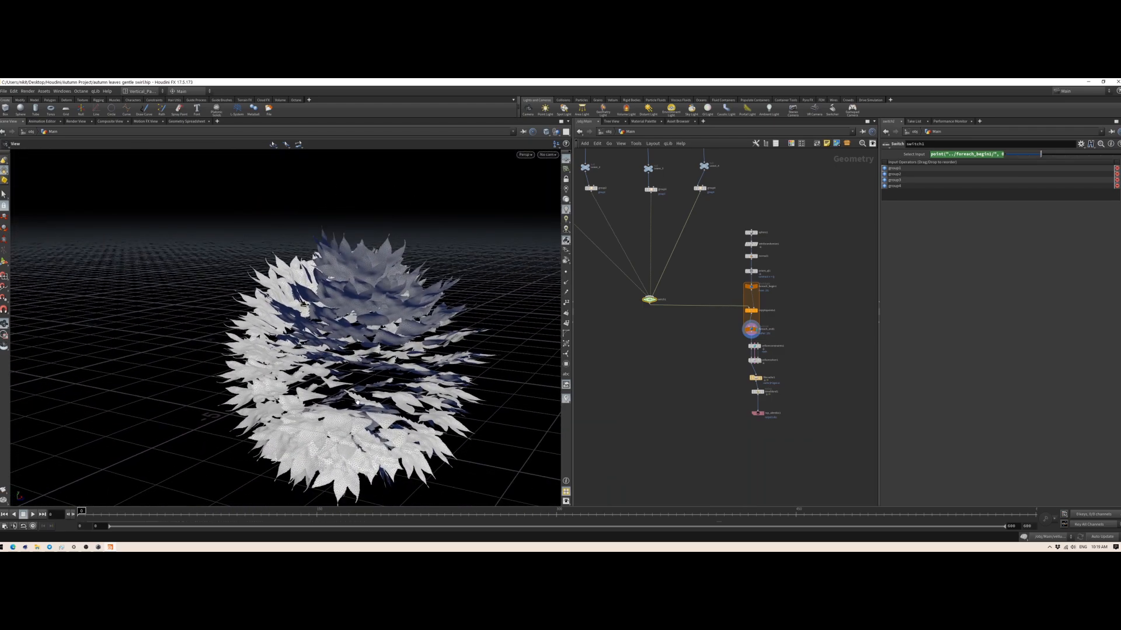
Step: Open the vellumconstraints1 parameters and examine the cloth constraint settings, particularly the Bend Stiffness
click(754, 346)
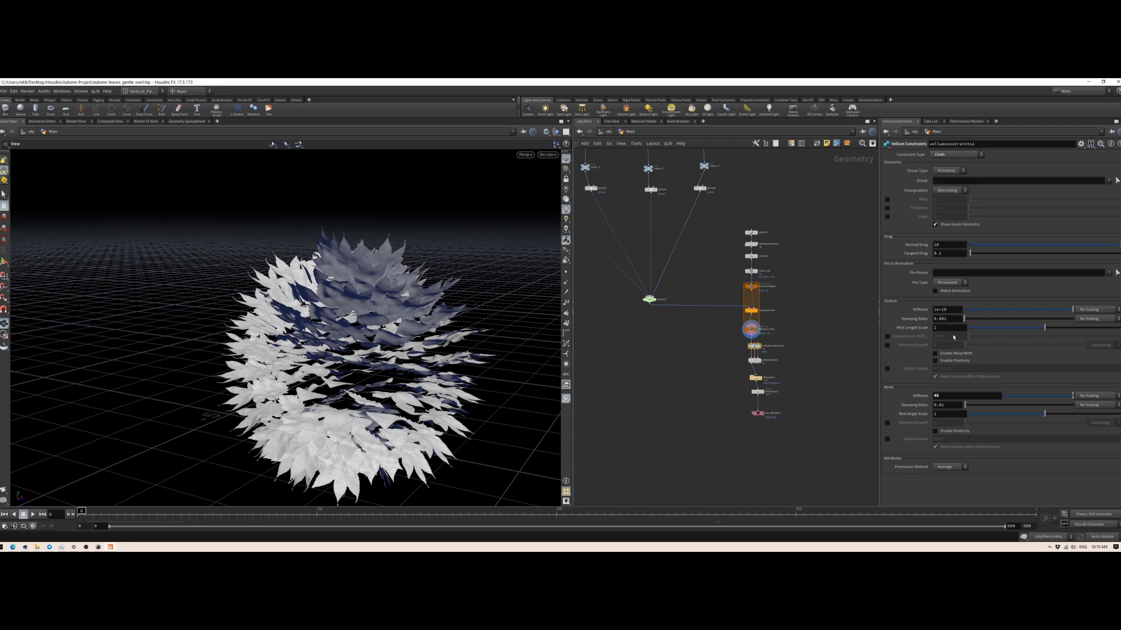
click(944, 397)
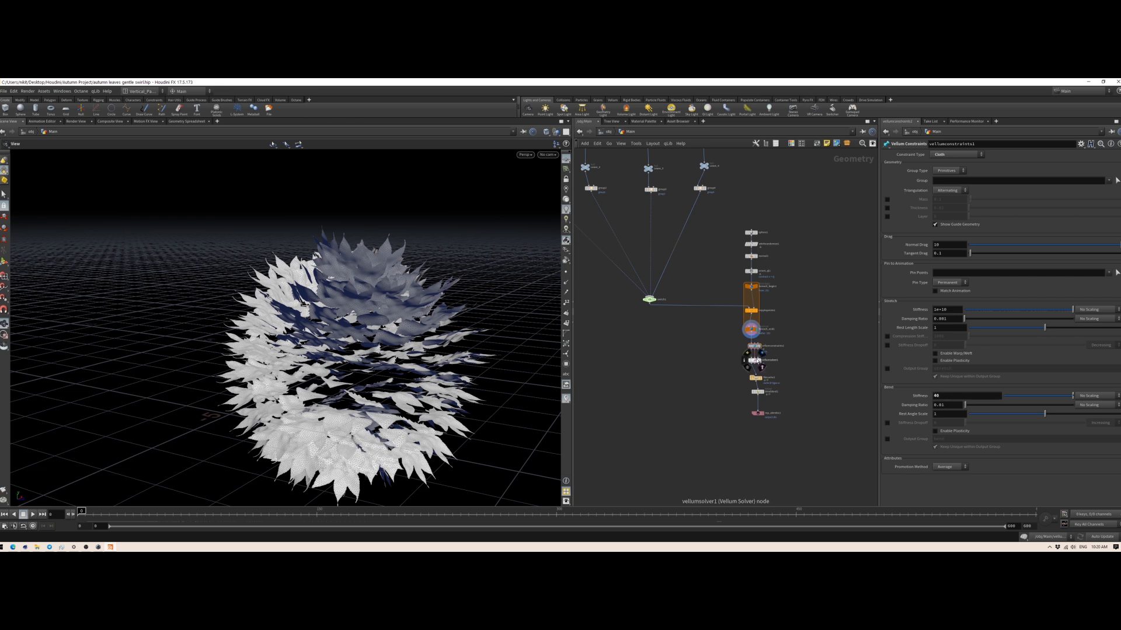
Step: Examine vellumsolver1's collision, Forces and Simulation settings, including Gravity, and enter the solver's inner network
click(754, 360)
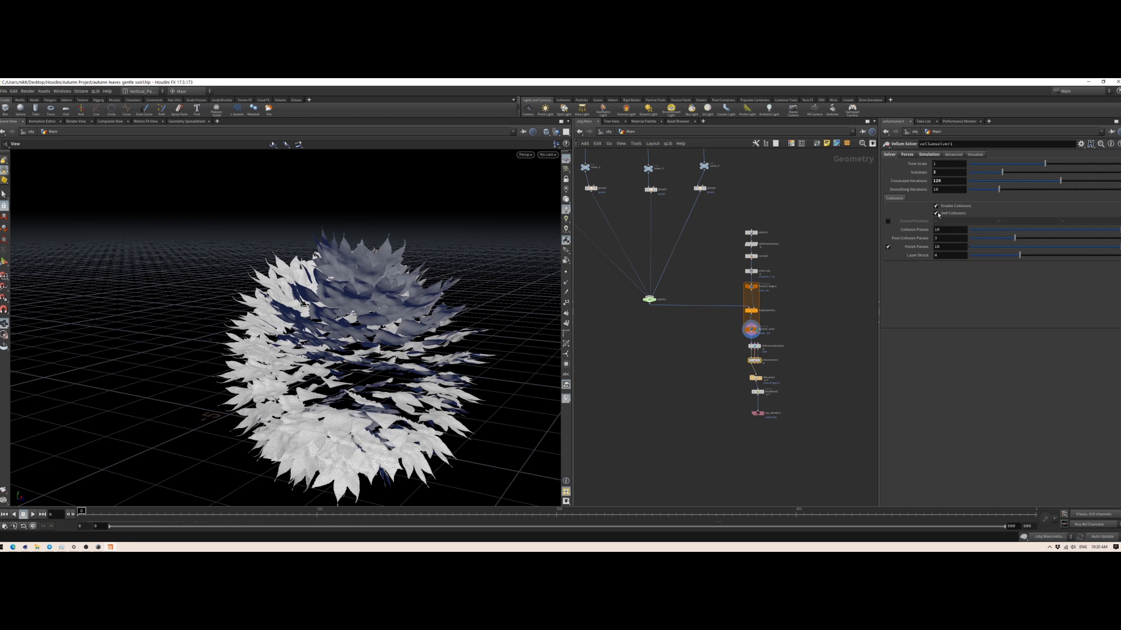
click(914, 154)
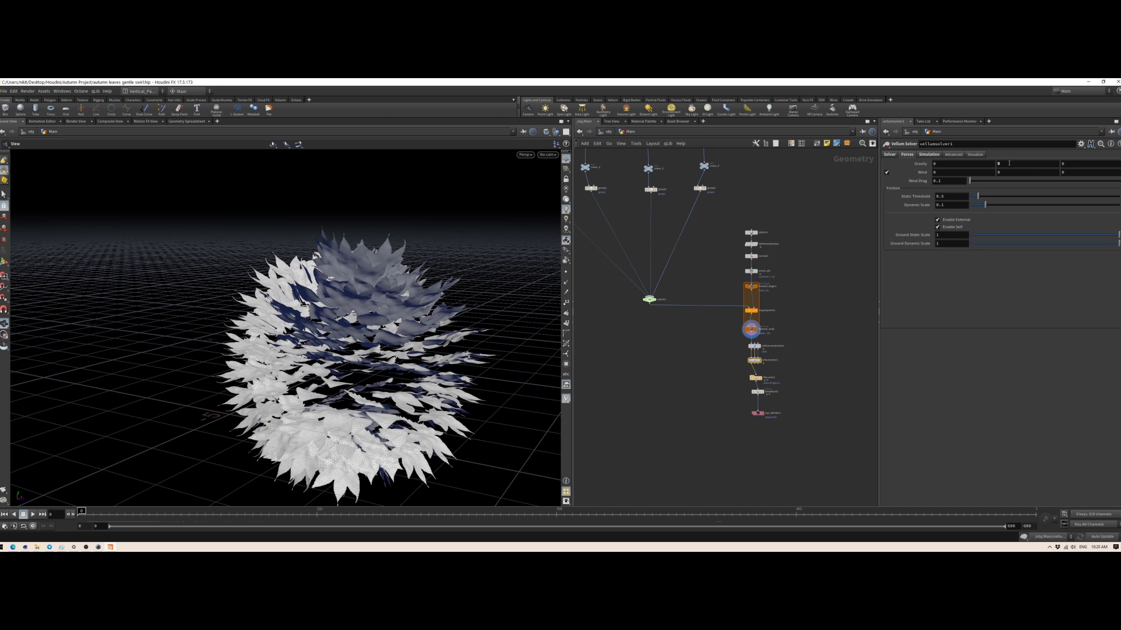
click(1008, 163)
click(928, 154)
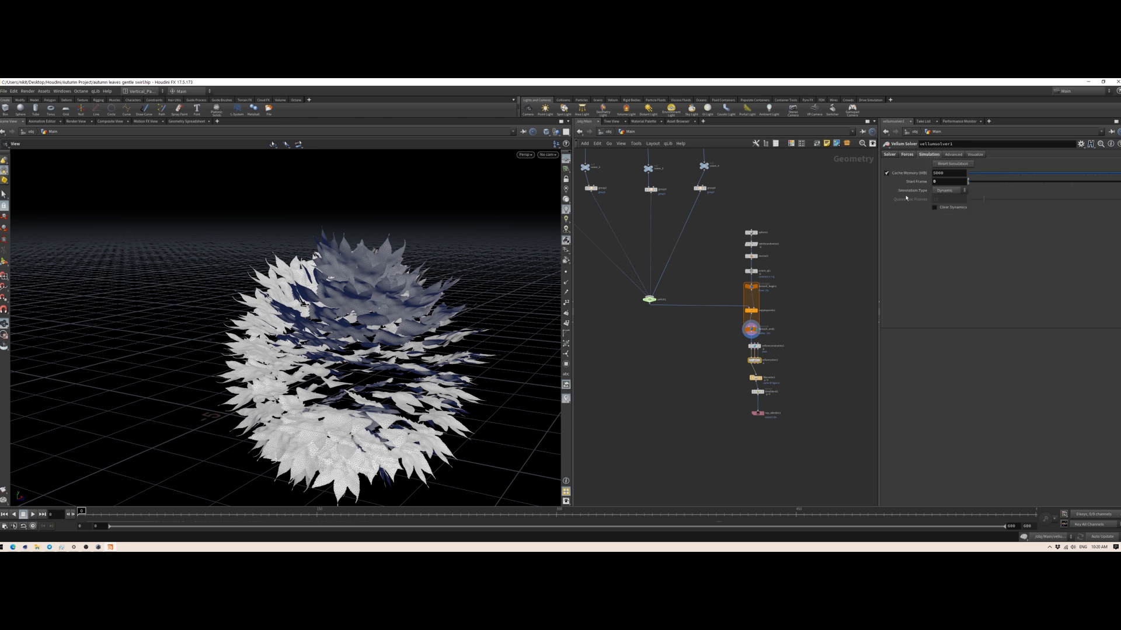
click(907, 154)
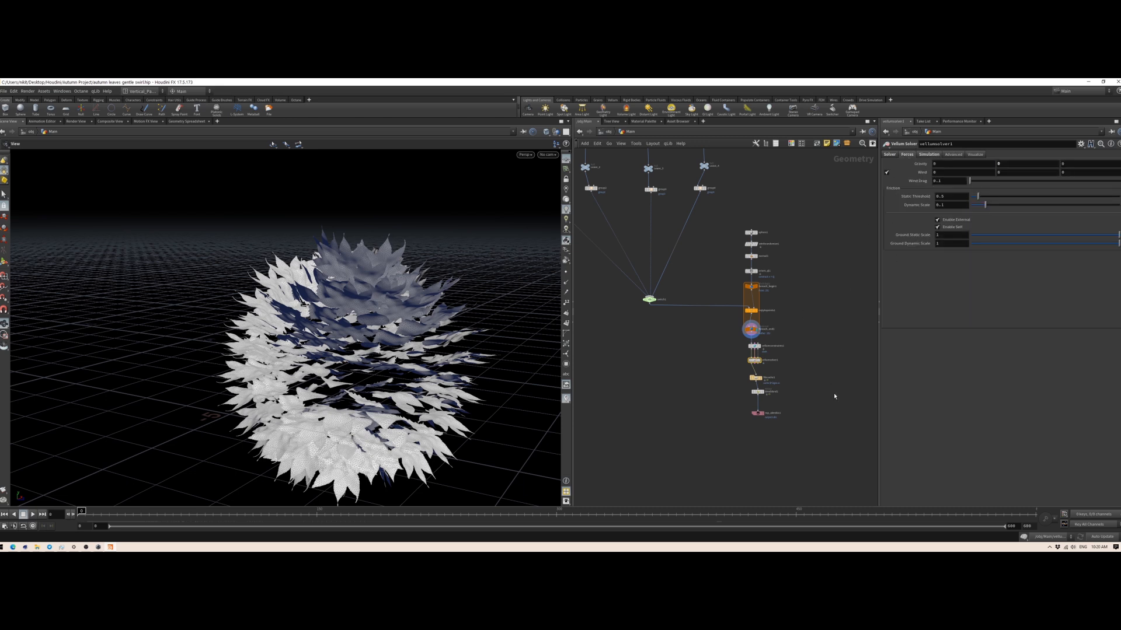
double_click(754, 362)
Step: Examine popwind1's noise settings and popaxisforce1's Speed and Shape settings, viewing the leaf sphere and its axis guide from above
scroll(664, 338, up, 1)
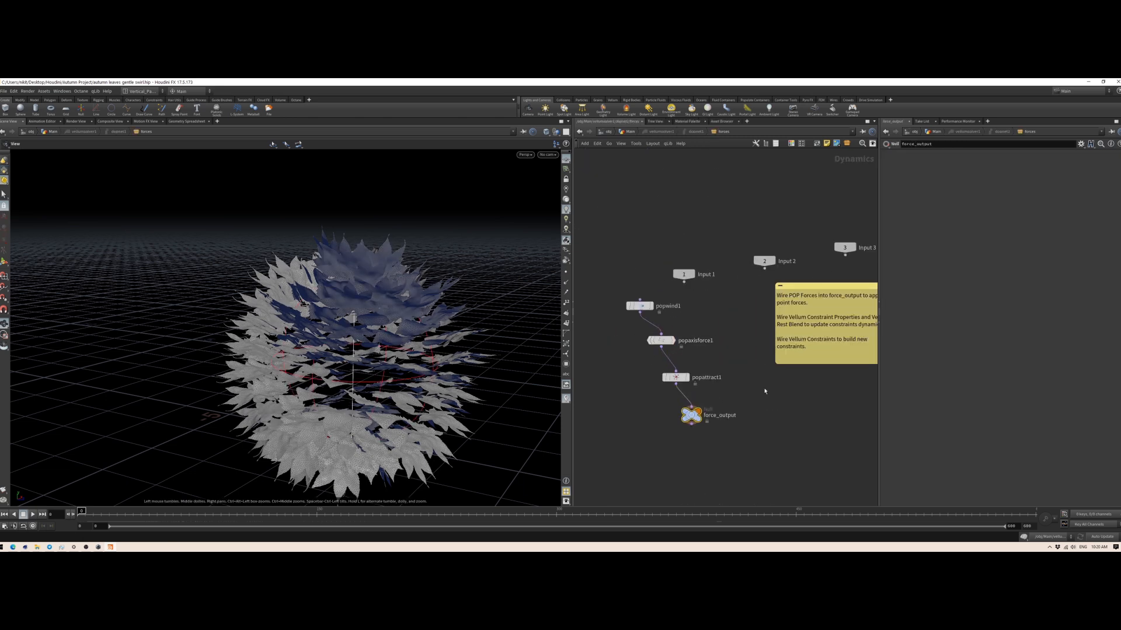
click(639, 306)
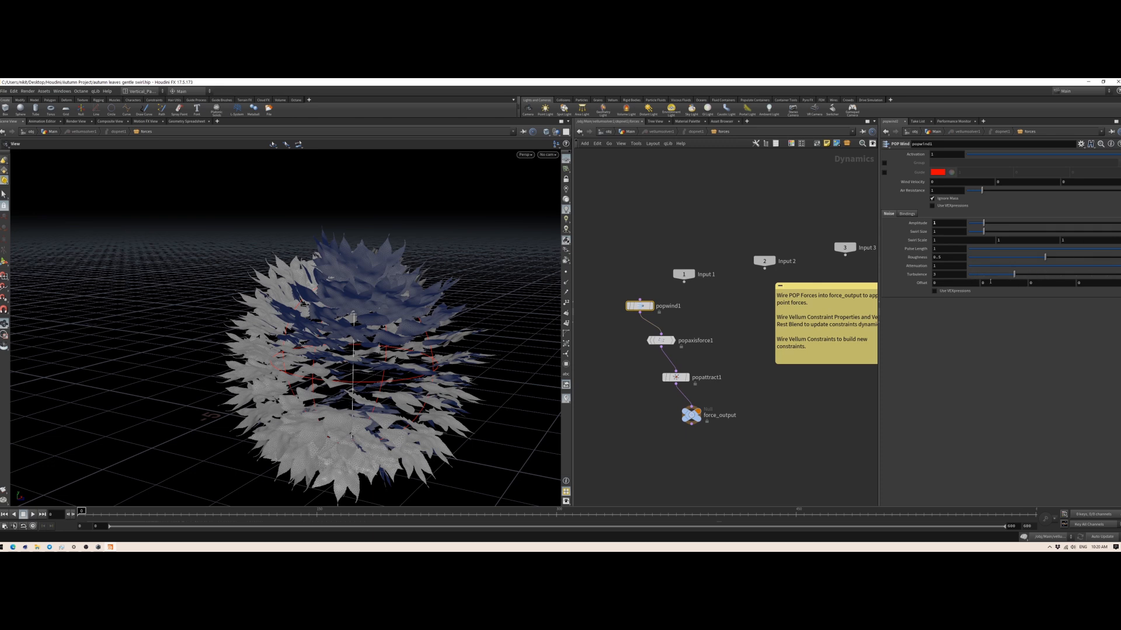
click(661, 341)
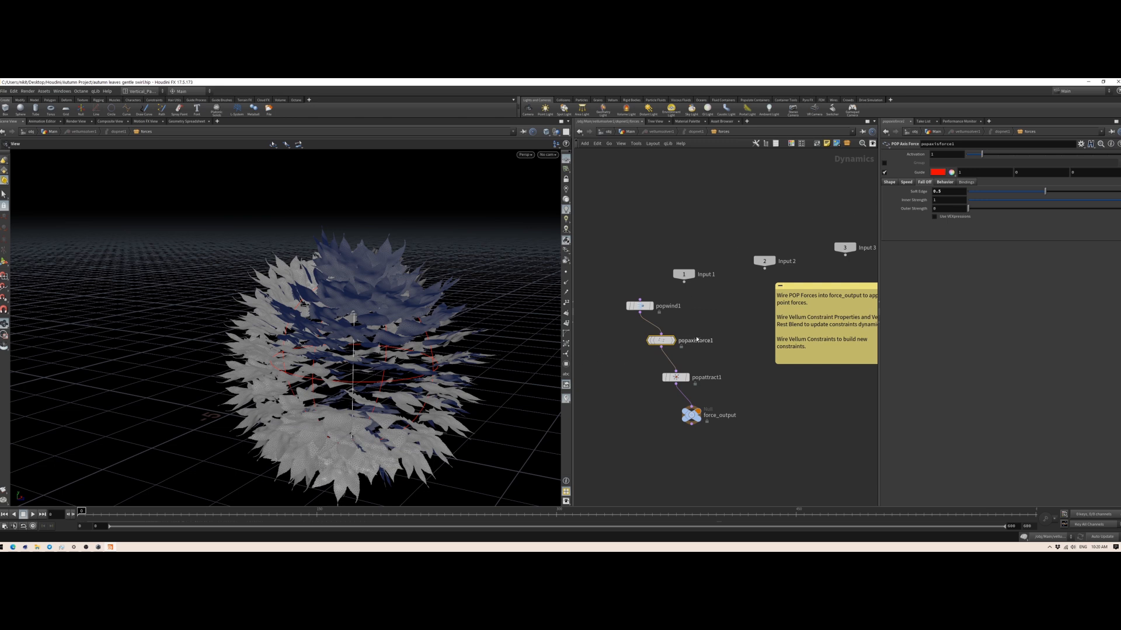
mouse_move(647, 332)
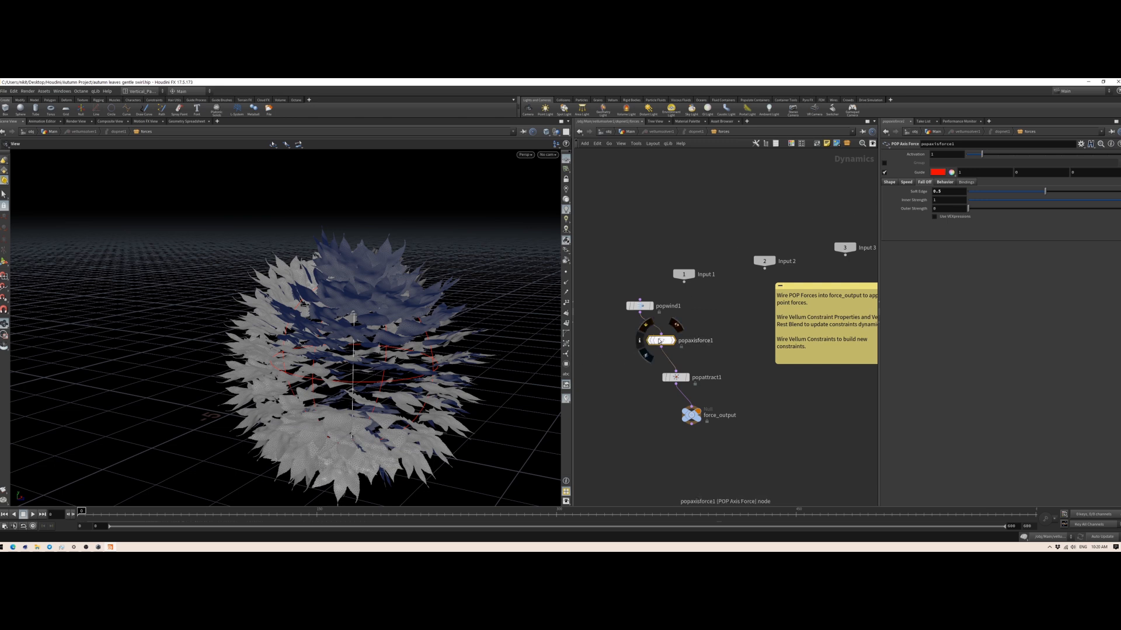
click(904, 184)
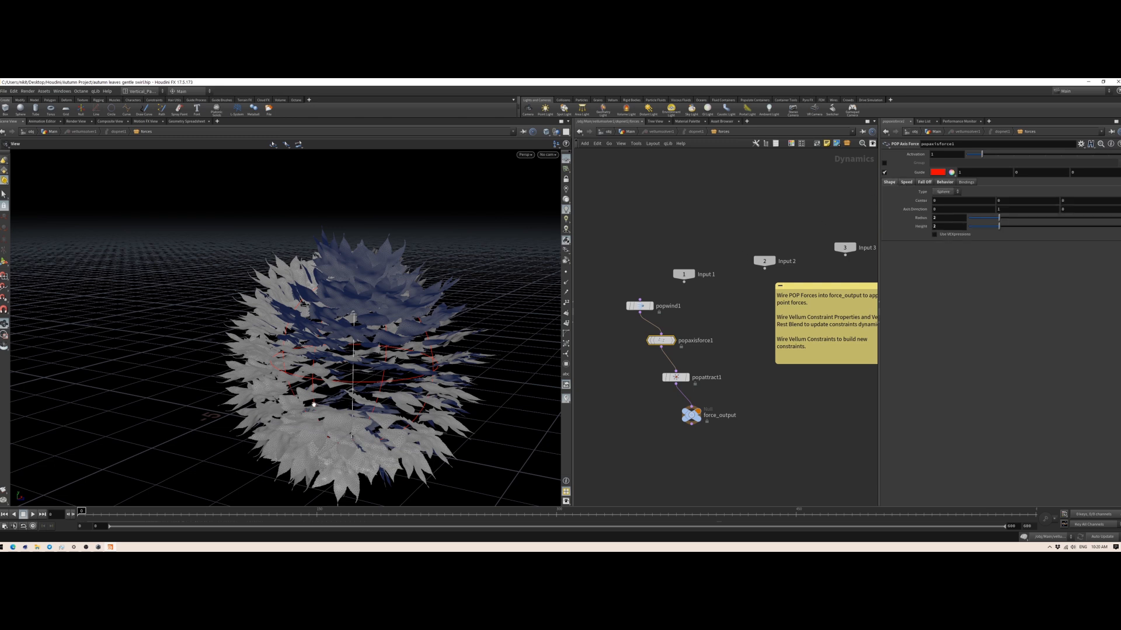
drag(389, 346, 339, 311)
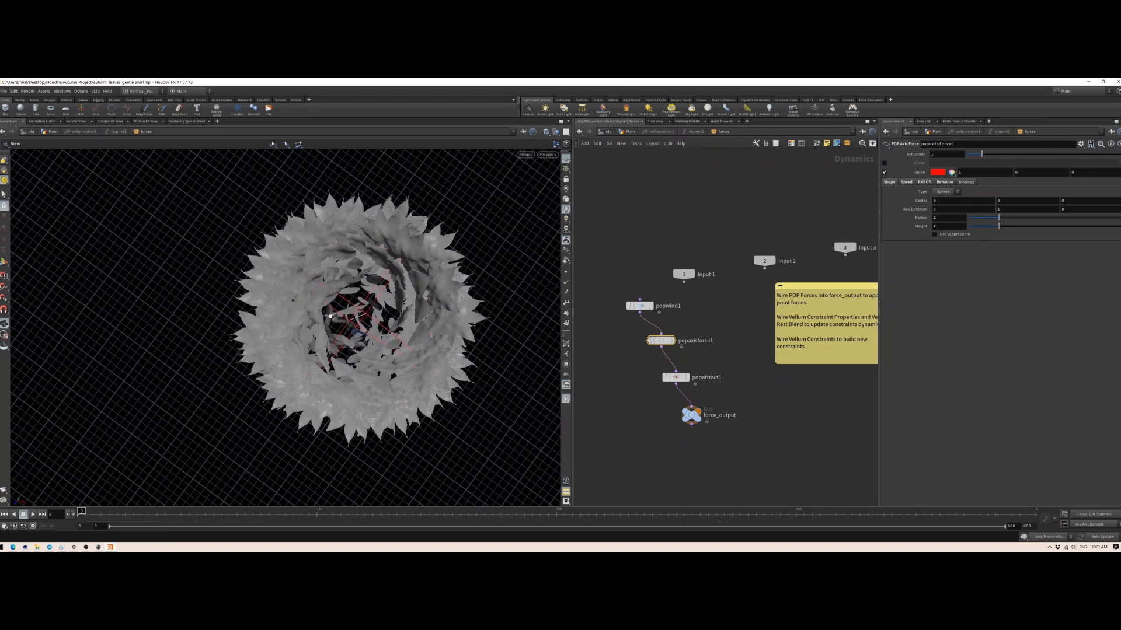
Step: Examine popattract1's Force settings alongside popaxisforce1 and inspect the leaf sphere from several angles
click(671, 377)
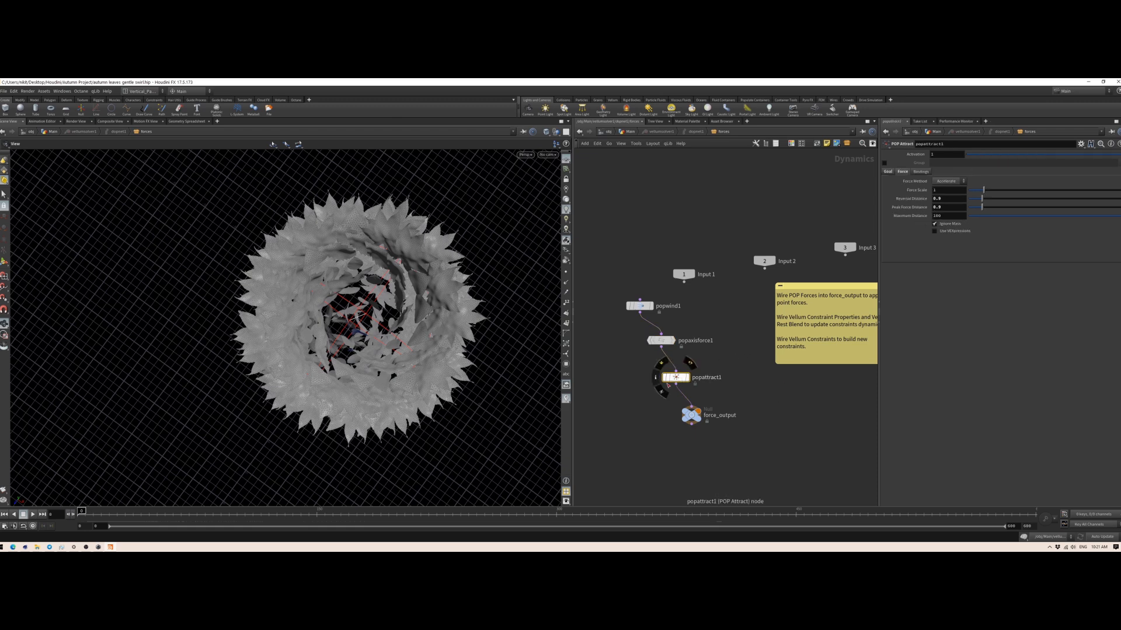
click(661, 340)
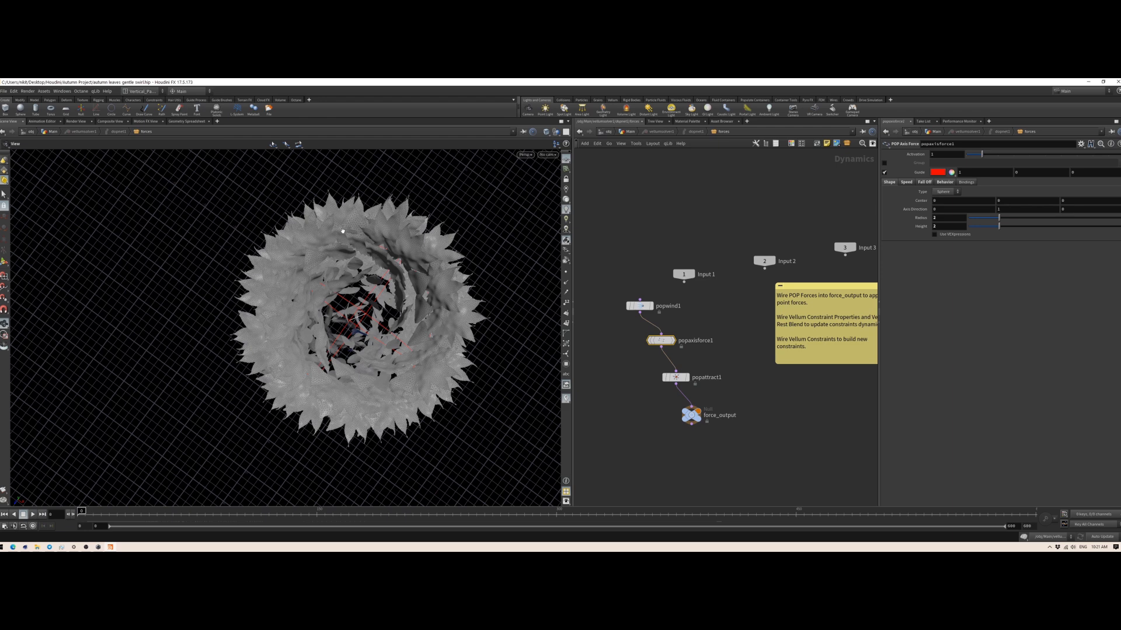
click(675, 377)
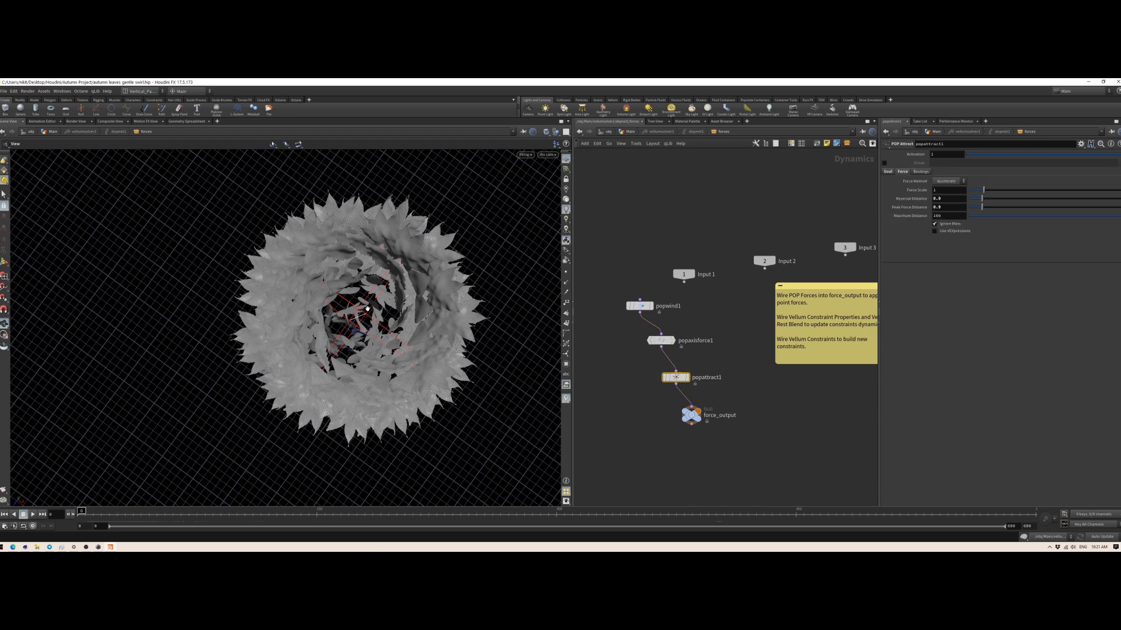
drag(339, 368, 367, 428)
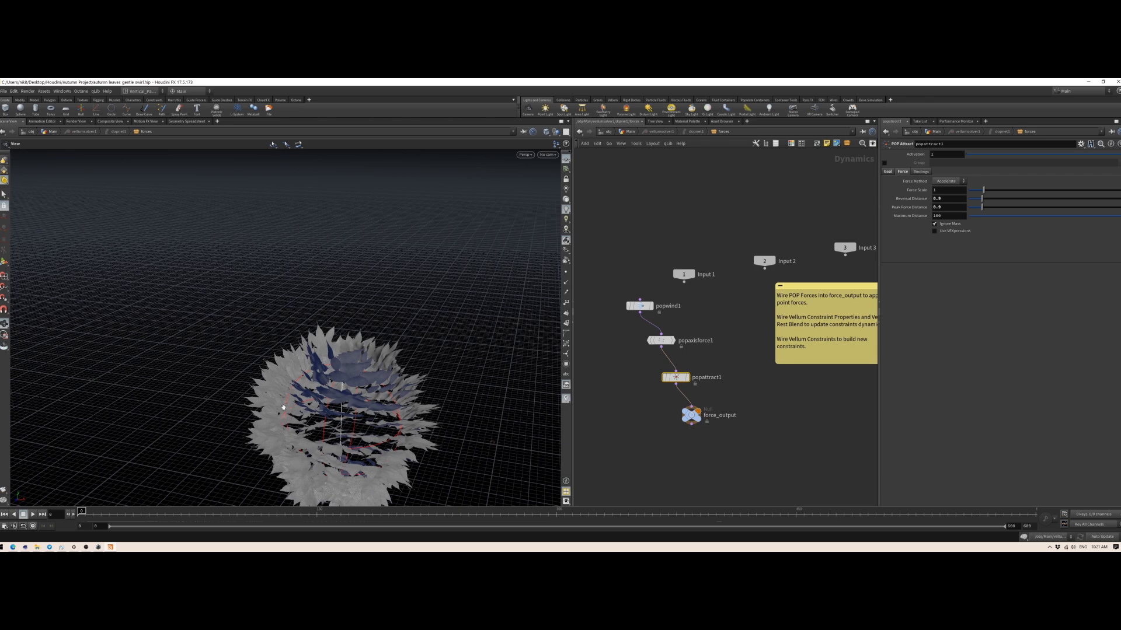
drag(351, 416, 276, 350)
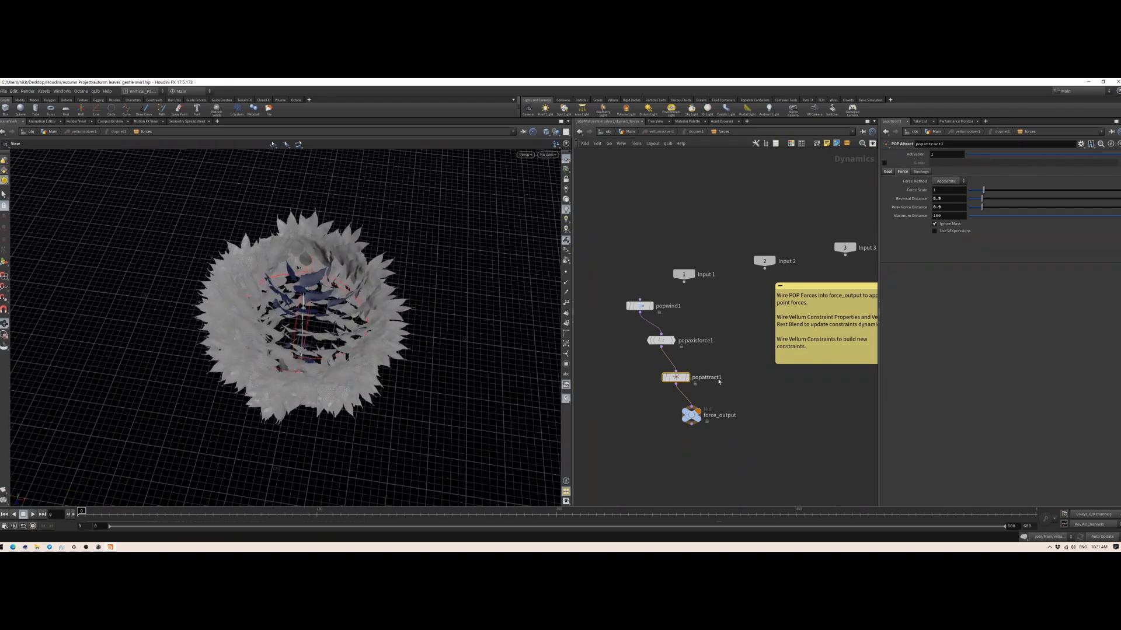
Step: Line up popwind1, popaxisforce1 and popattract1 in a straight column above force_output
drag(639, 306, 661, 308)
drag(677, 381, 661, 368)
drag(661, 307, 652, 385)
drag(490, 373, 314, 287)
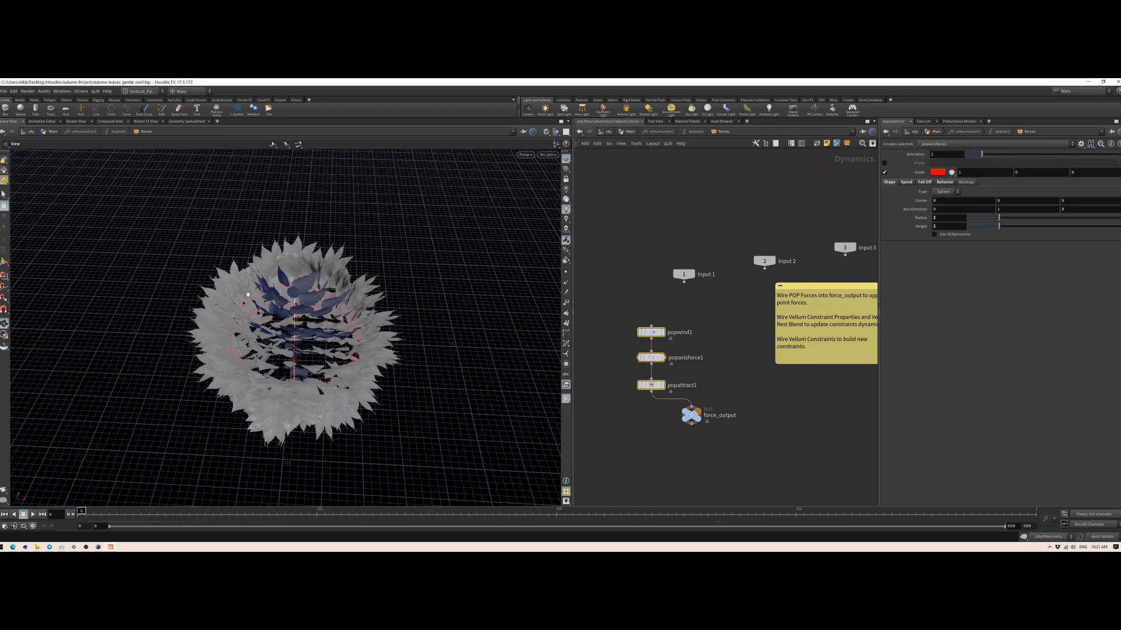
drag(298, 394, 468, 400)
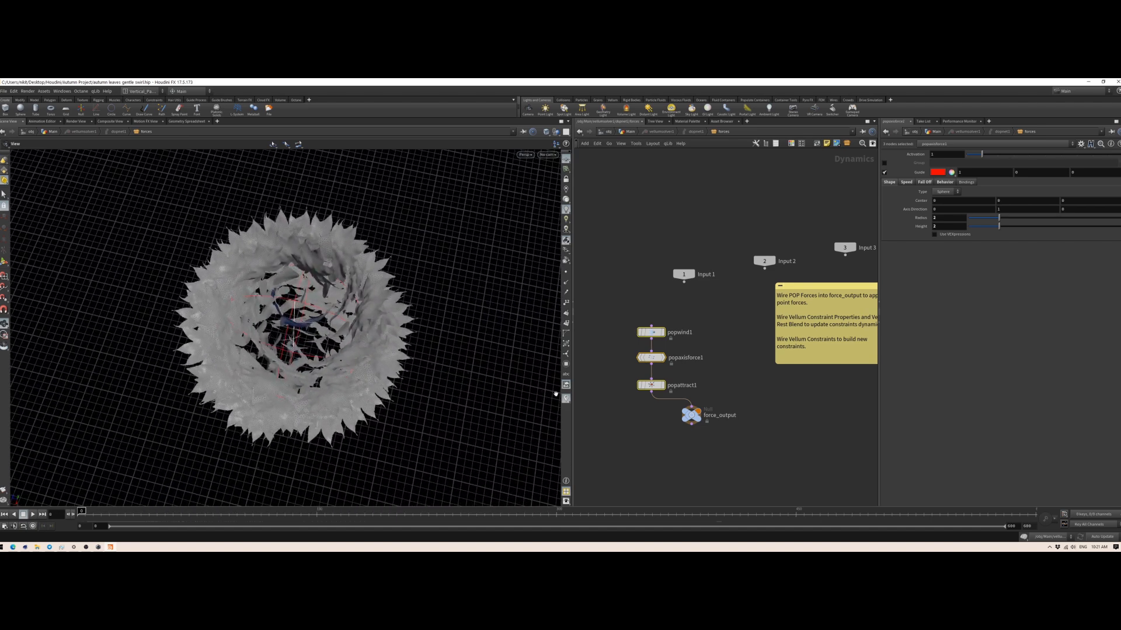
drag(651, 387, 653, 384)
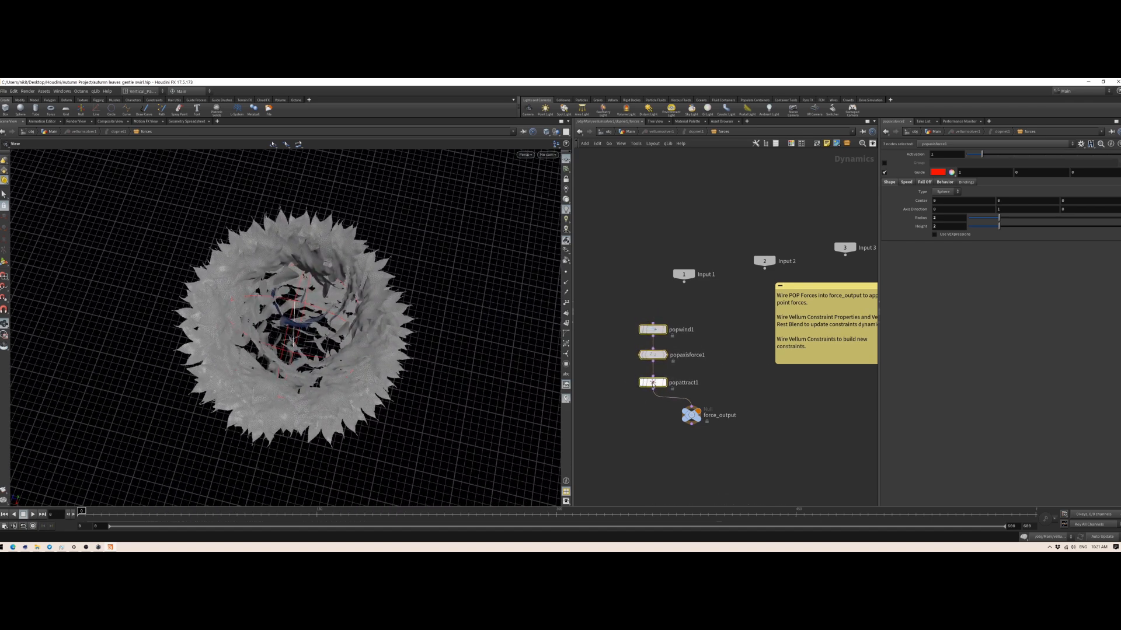
Step: Return to the Main network and line up timeblend1 and rop_alembic1 in a straight column below filecache1
click(629, 132)
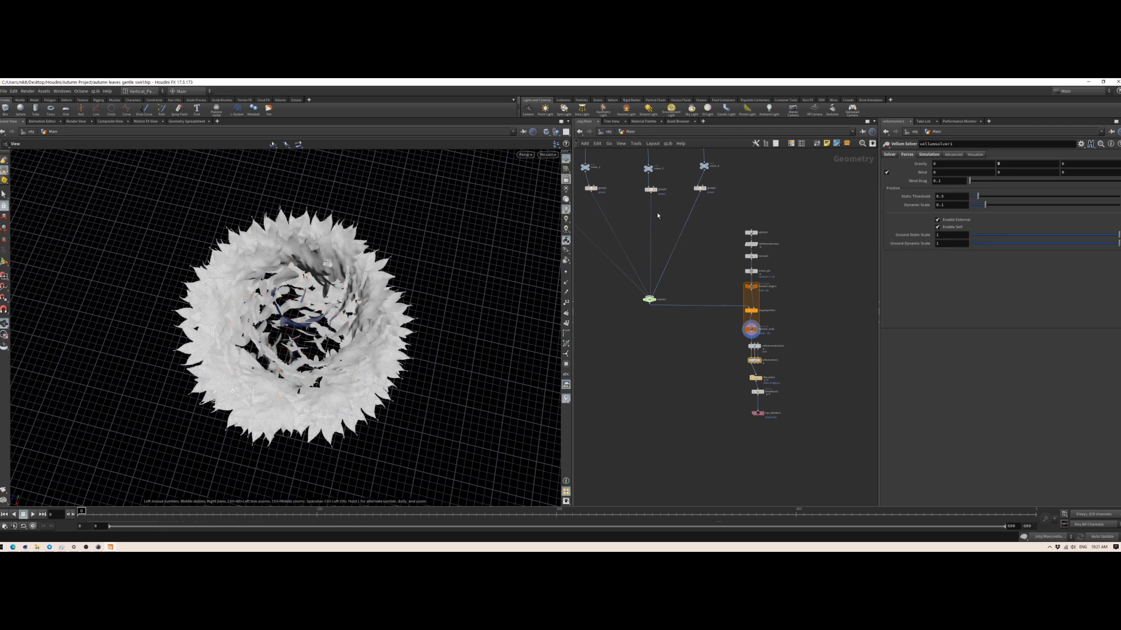
scroll(667, 317, up, 4)
scroll(669, 321, up, 4)
middle_drag(666, 327, 622, 299)
scroll(627, 314, down, 4)
drag(619, 259, 659, 415)
drag(374, 245, 305, 293)
scroll(305, 293, down, 5)
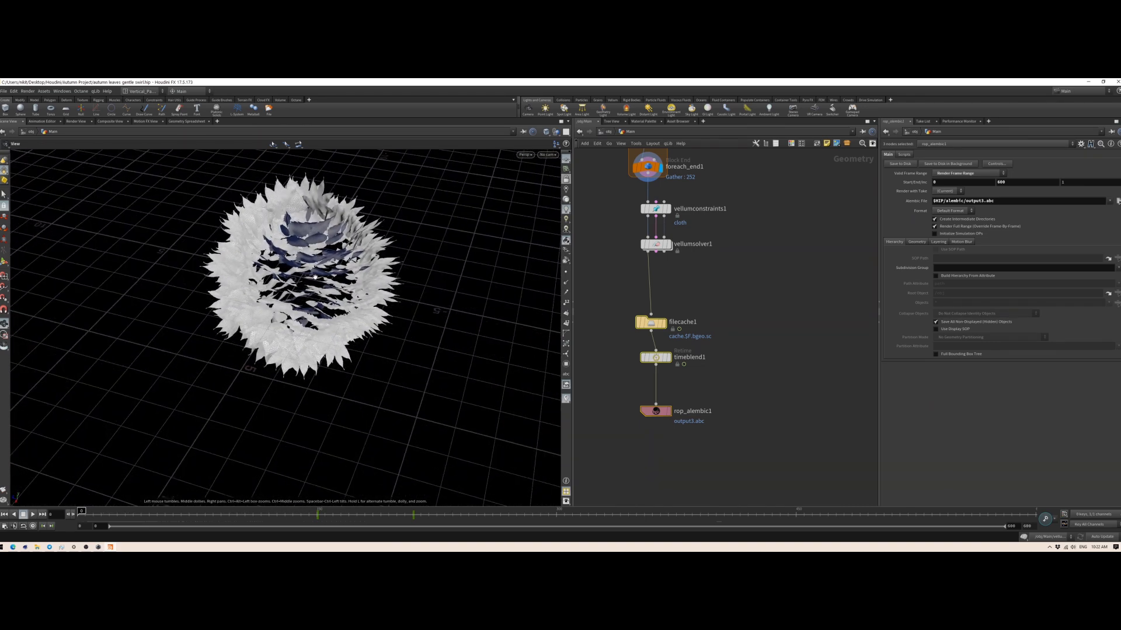
scroll(420, 283, up, 7)
click(794, 333)
drag(649, 358, 643, 357)
drag(655, 411, 650, 412)
Step: Try another File Mode on filecache1, review its frame range, and set the mode back to Read Files
click(651, 326)
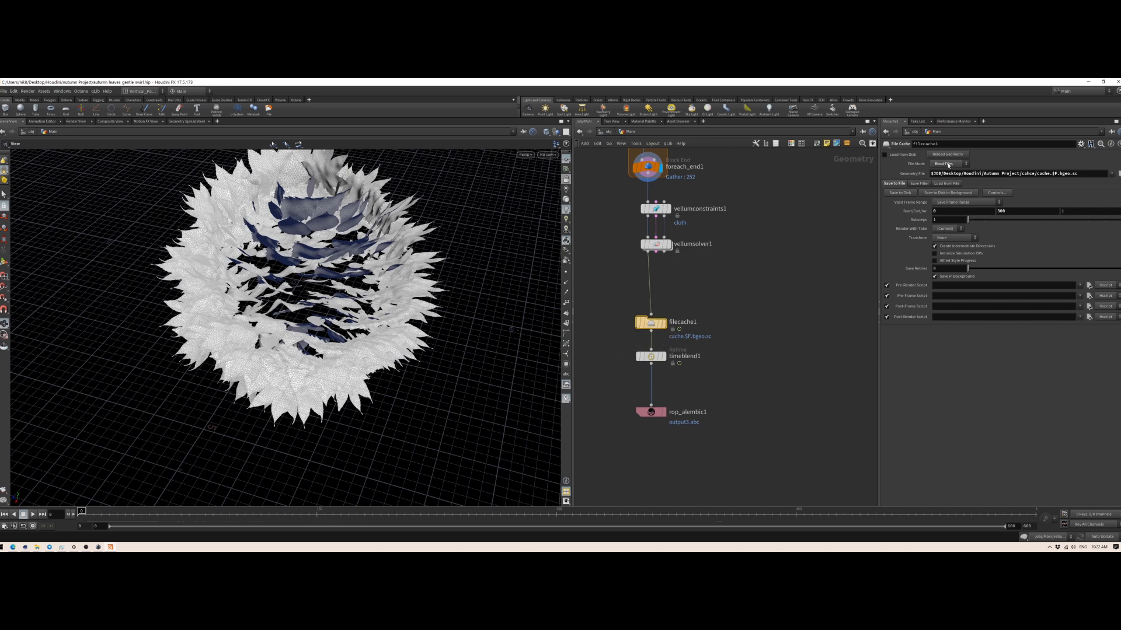
click(949, 164)
click(949, 187)
click(956, 211)
key(Return)
click(948, 164)
click(946, 173)
Step: Display filecache1's output and scrub the timeline to review the cached leaf simulation from several angles
drag(651, 356, 651, 387)
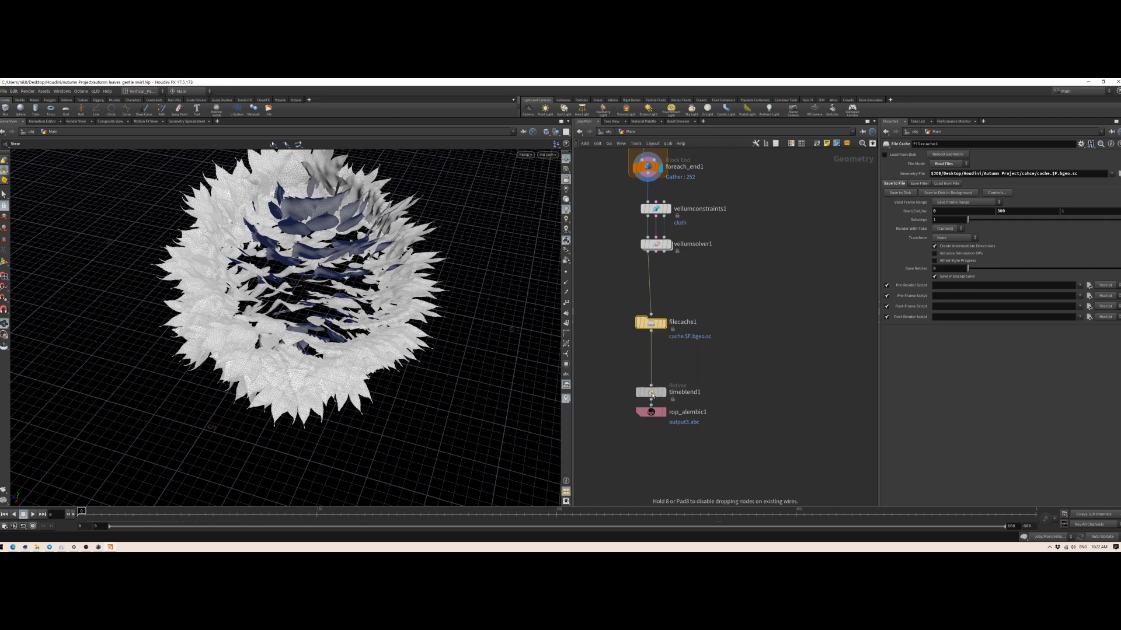
click(663, 323)
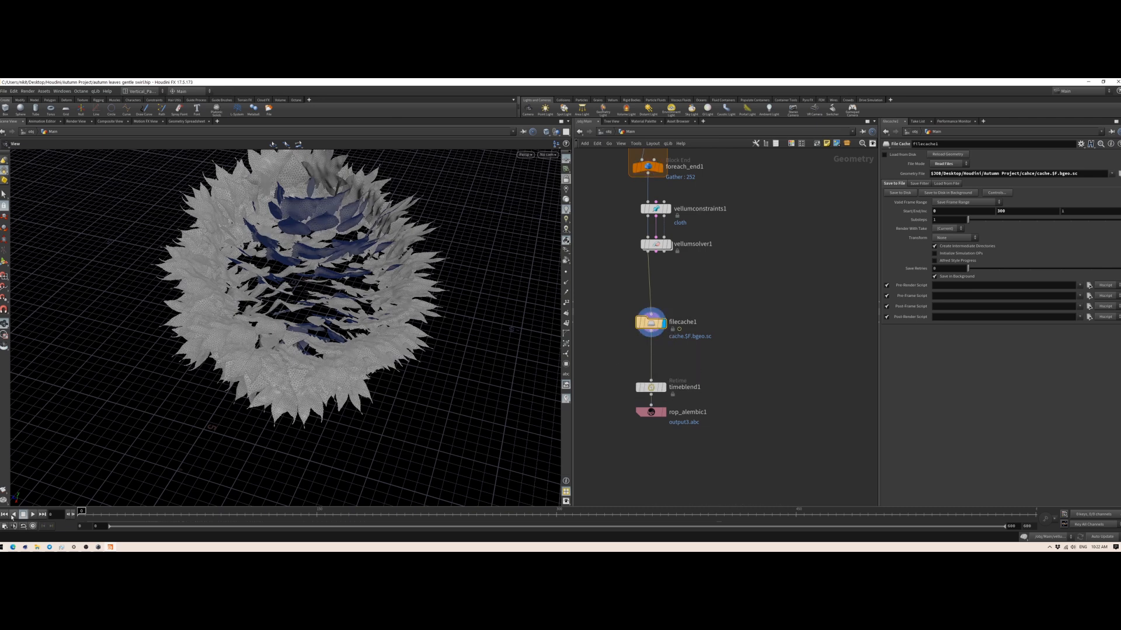
mouse_move(81, 511)
mouse_down()
mouse_move(625, 507)
mouse_move(79, 511)
mouse_up()
drag(338, 362, 305, 345)
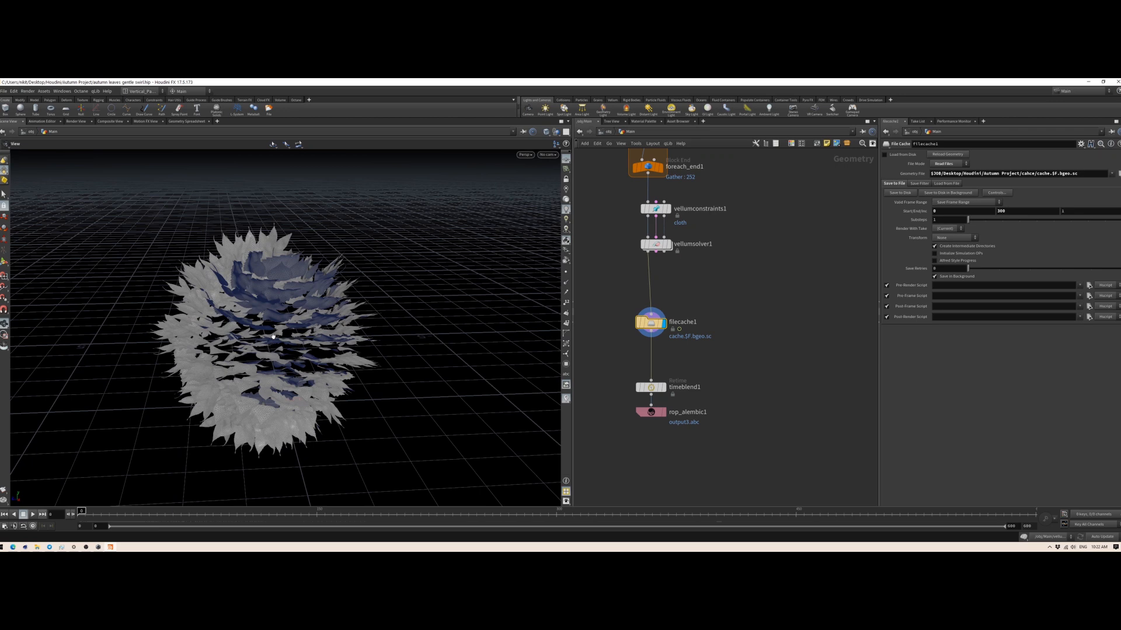
drag(261, 360, 241, 365)
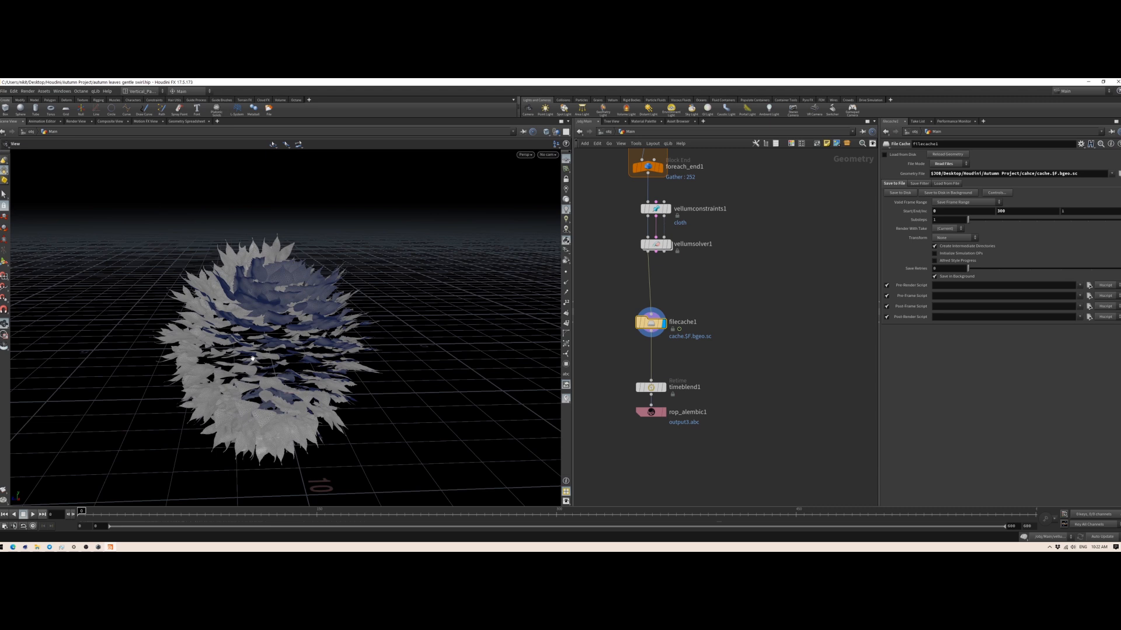
drag(111, 513, 80, 512)
Step: Place timeblend1 midway between filecache1 and rop_alembic1, display its output and open its retime parameters
mouse_move(651, 389)
drag(651, 389, 652, 371)
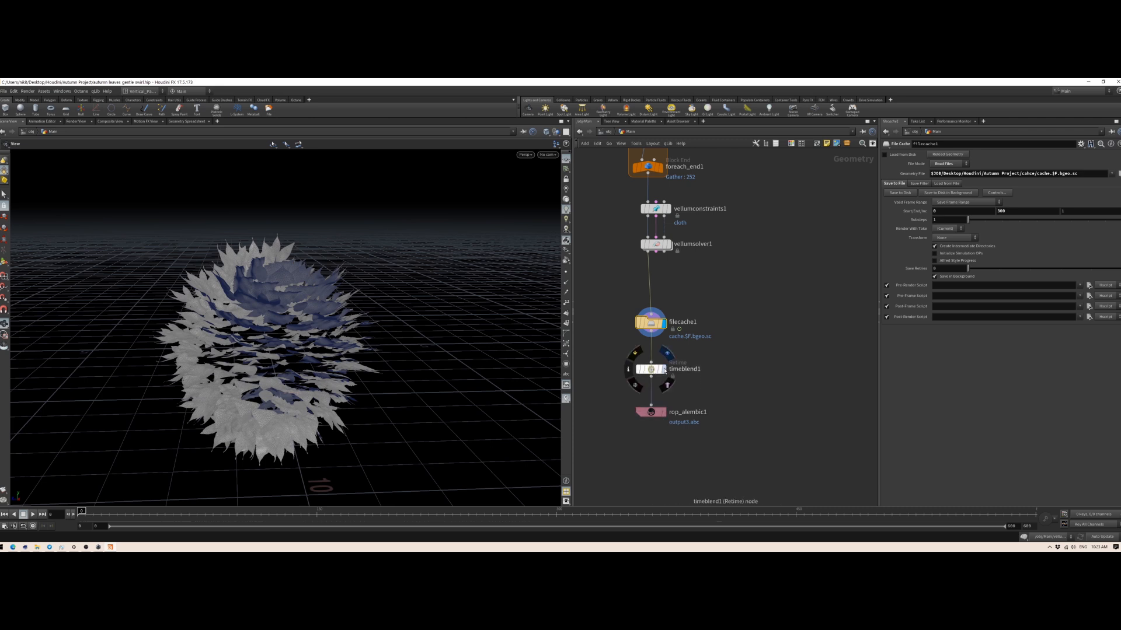
click(664, 370)
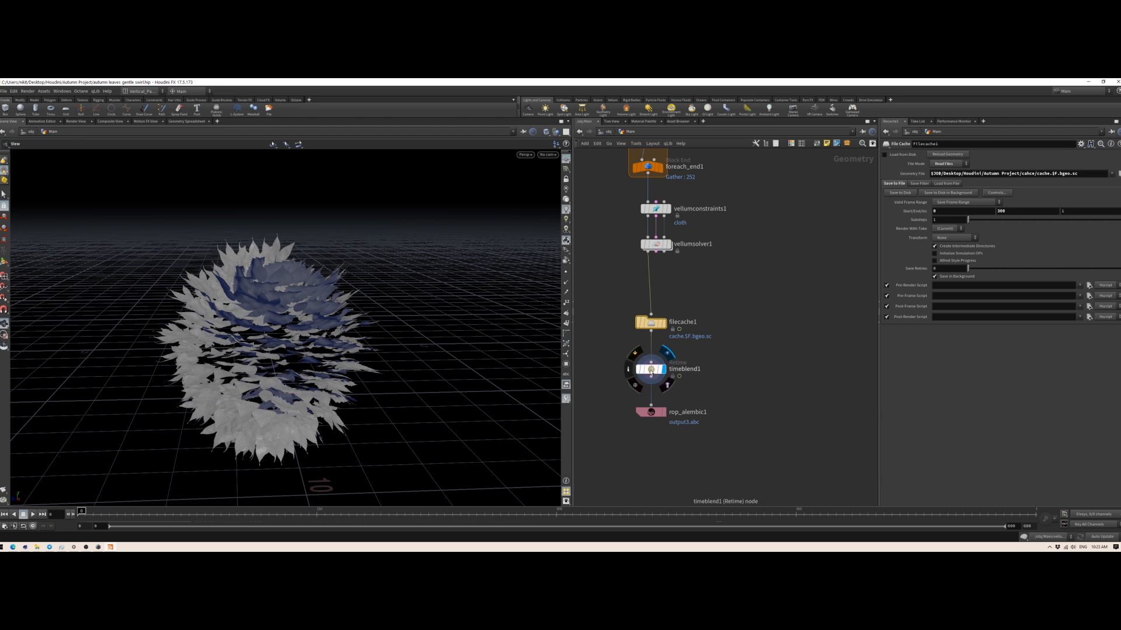
click(650, 370)
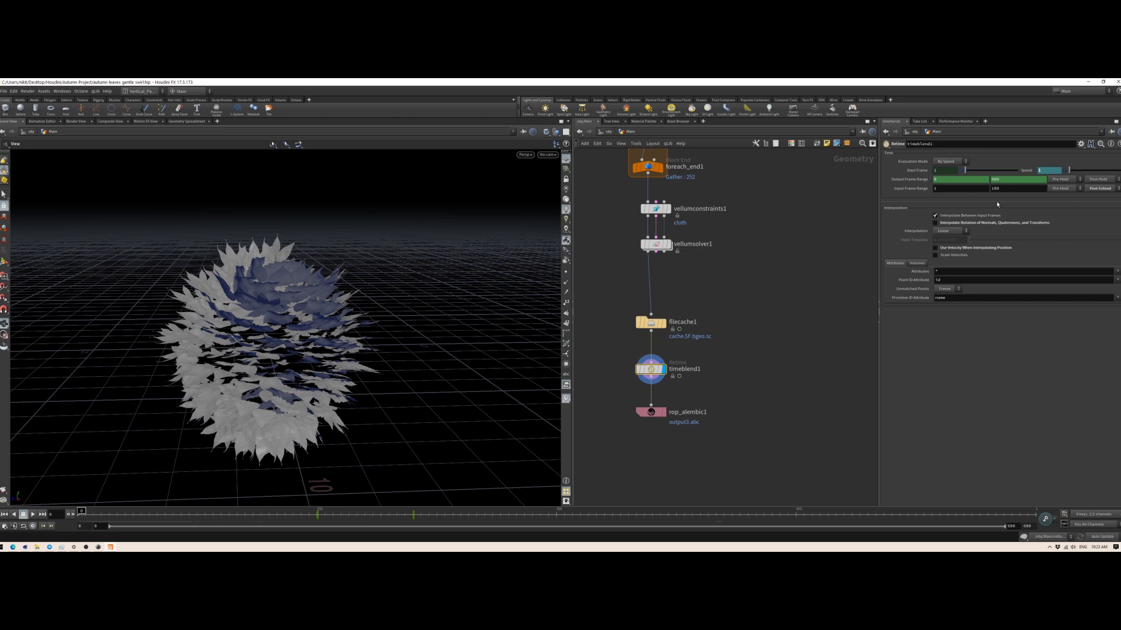
Step: Scrub the timeline across timeblend1's Speed keyframes and beyond to examine how the leaf motion is retimed
drag(82, 512, 383, 512)
drag(396, 514, 321, 521)
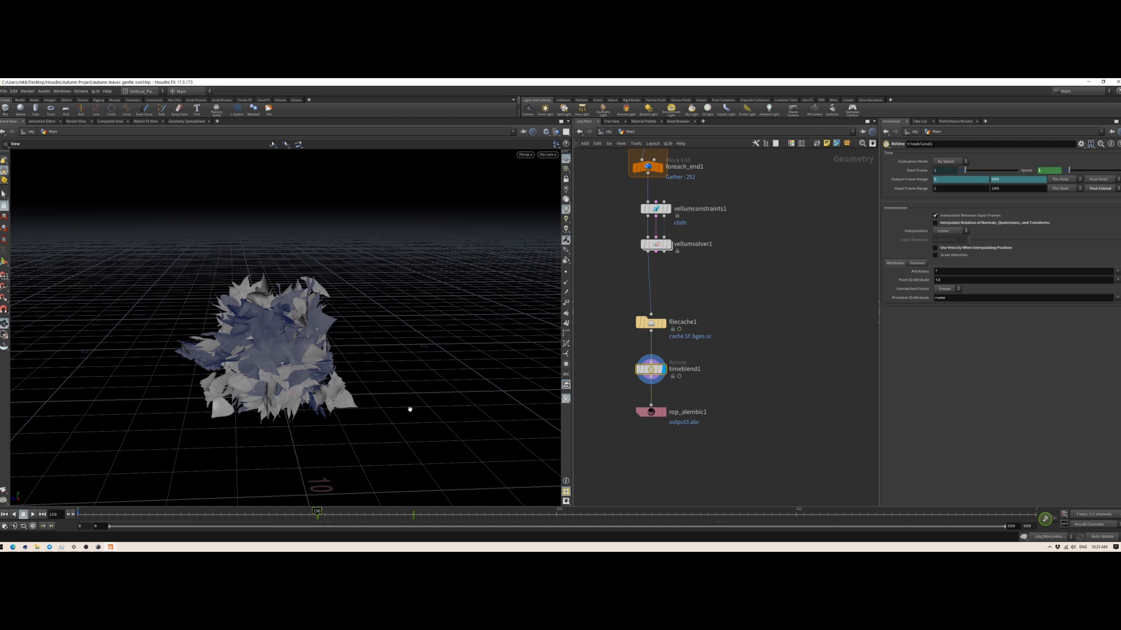
drag(317, 514, 414, 512)
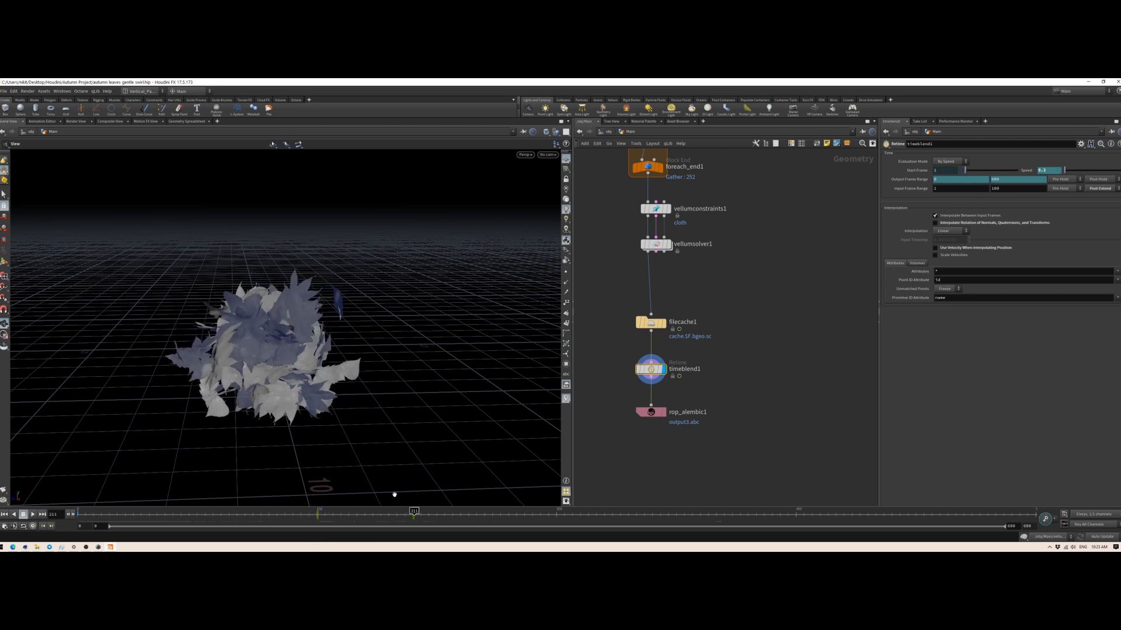
drag(414, 512, 781, 525)
Step: Open rop_alembic1's export settings and scrub the timeline to review the retimed leaf animation
middle_drag(630, 458, 702, 440)
click(723, 394)
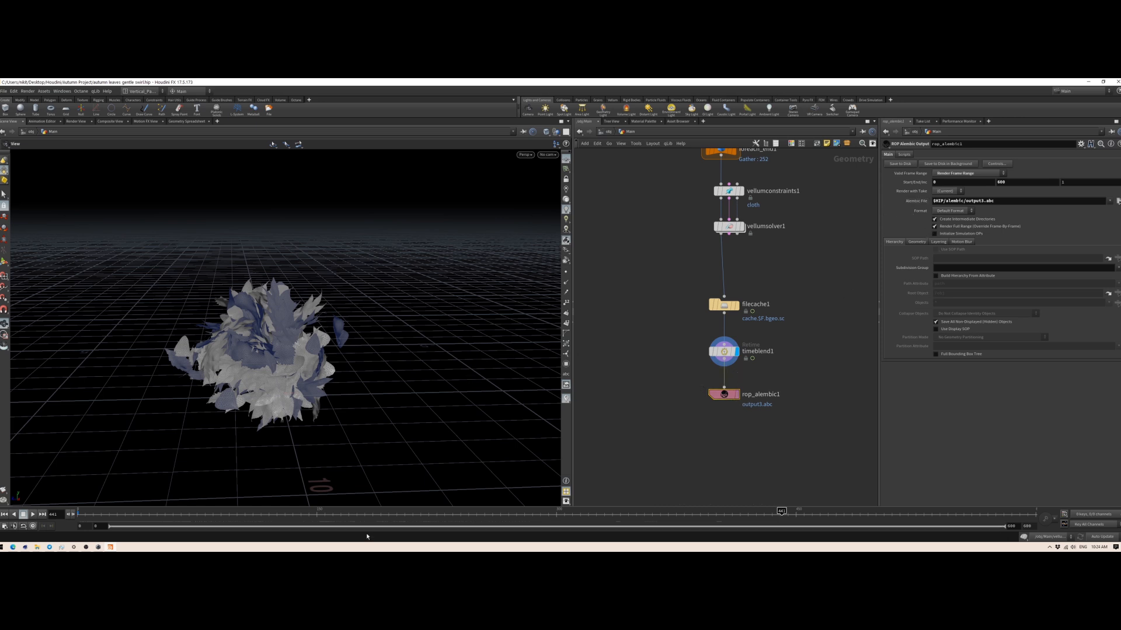
drag(299, 514, 590, 510)
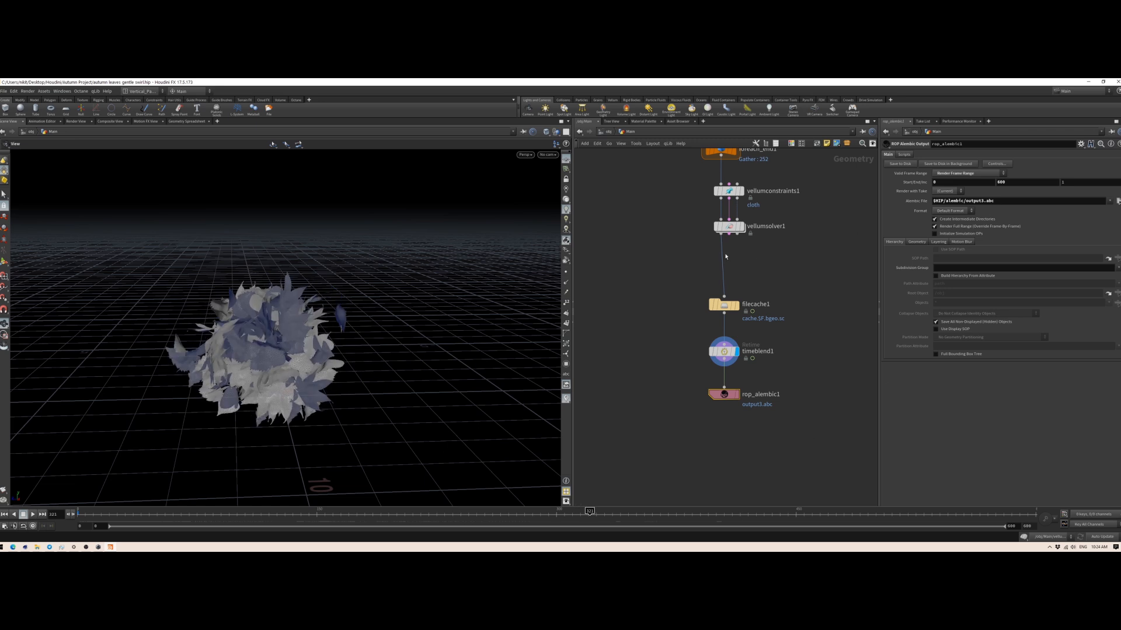
drag(84, 513, 654, 521)
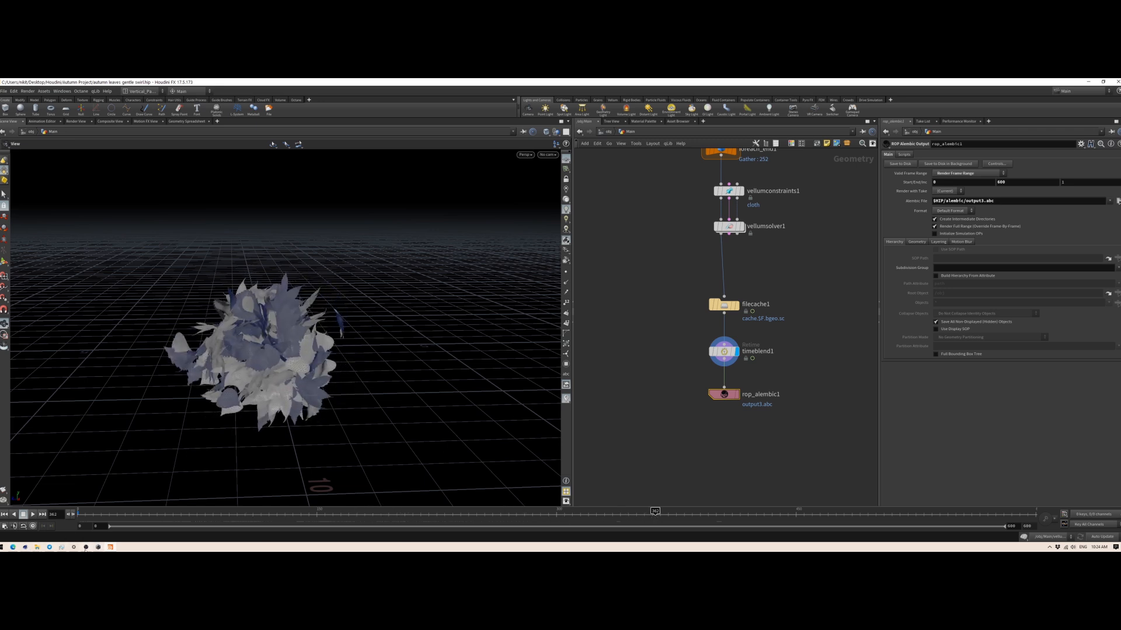
Step: Switch to Cinema 4D, delete Sphere and the object just below Main, and select the Main Alembic object to inspect its tags
click(25, 547)
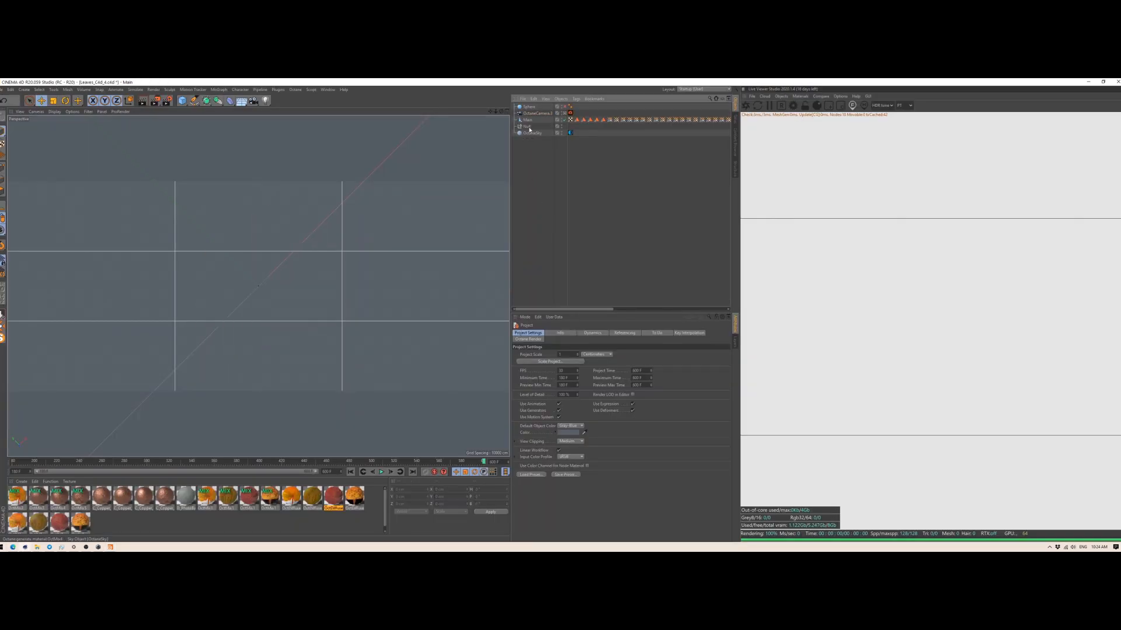
click(527, 127)
key(Delete)
click(527, 107)
key(Delete)
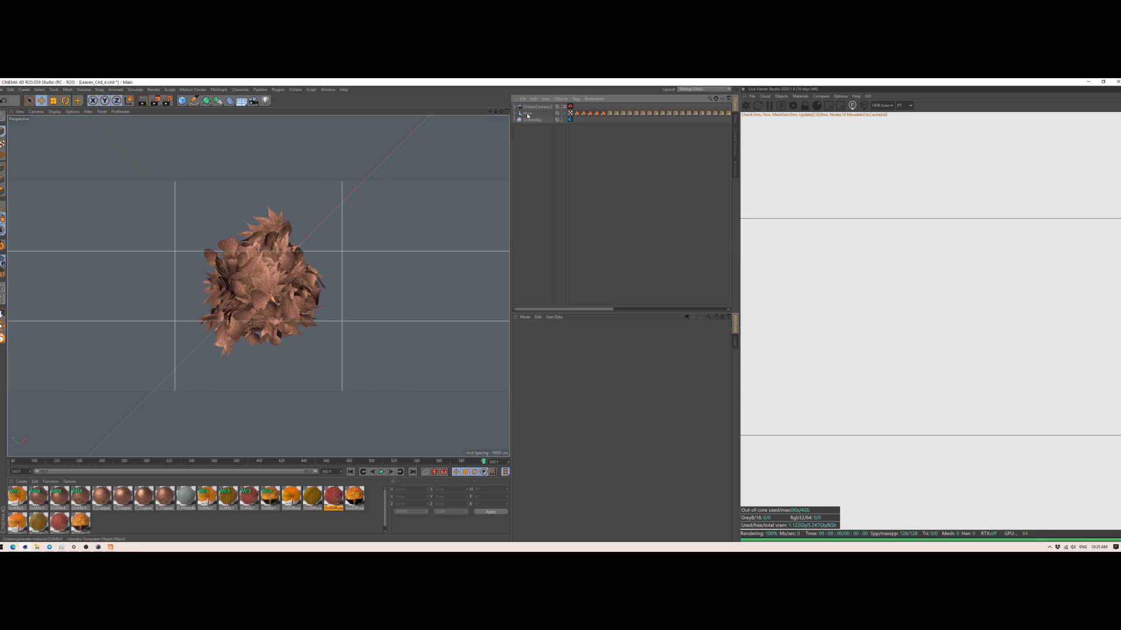
click(528, 113)
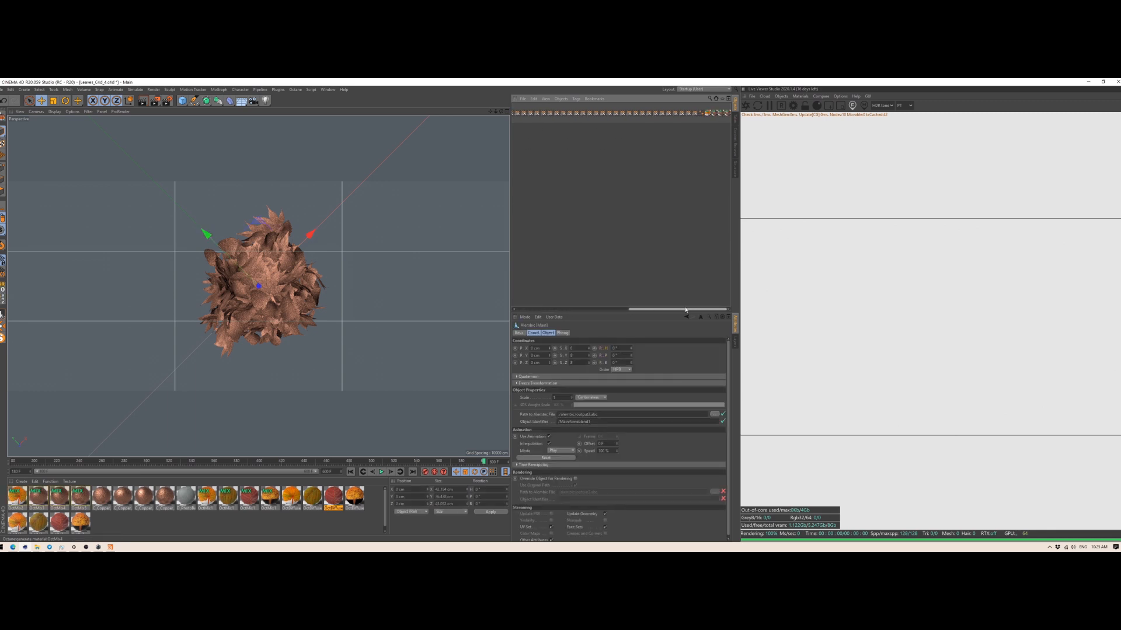
Step: Switch back to Houdini and line up the four leaf group nodes in one row above the switch node
click(98, 547)
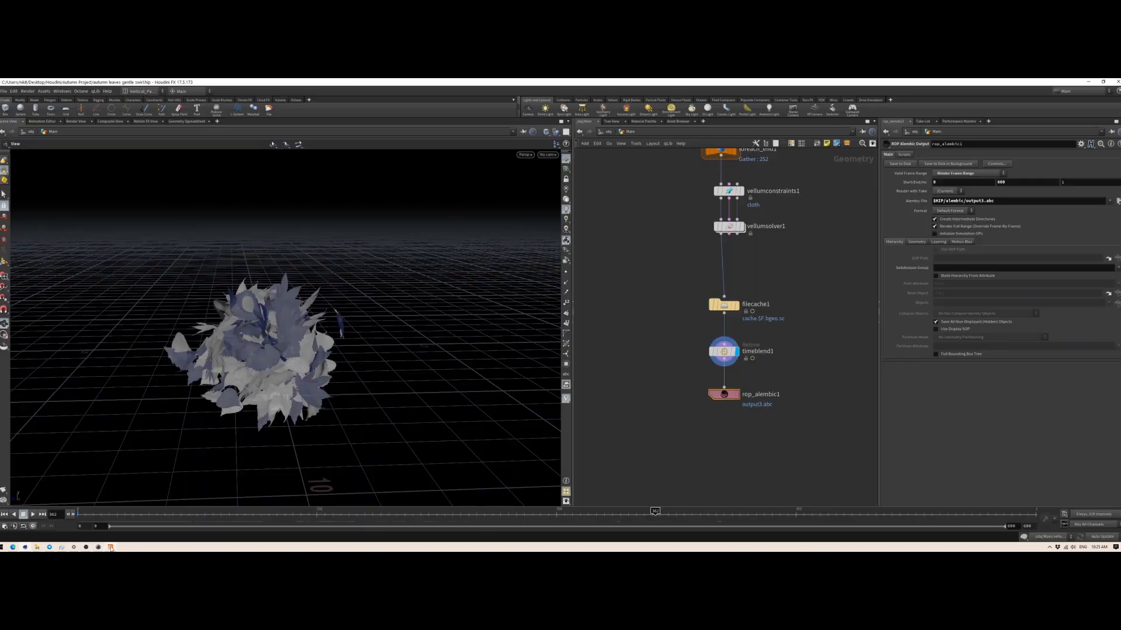
scroll(636, 349, down, 4)
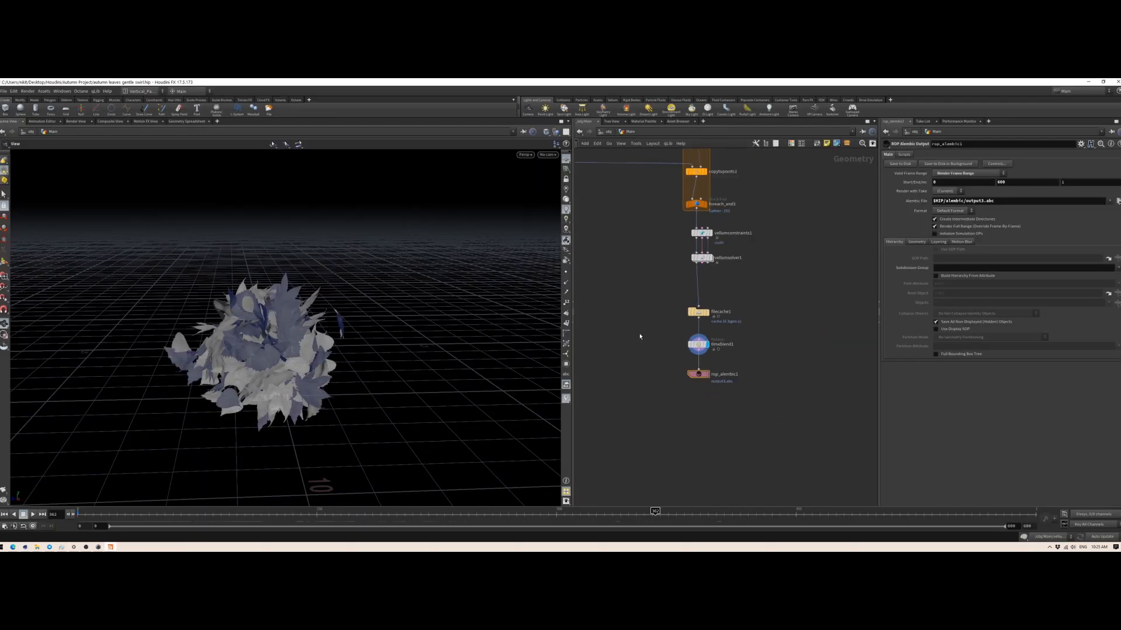
middle_drag(643, 282, 768, 463)
middle_drag(634, 339, 734, 457)
scroll(734, 456, down, 2)
middle_drag(658, 348, 686, 358)
middle_drag(793, 357, 768, 361)
drag(863, 345, 591, 306)
drag(748, 307, 749, 305)
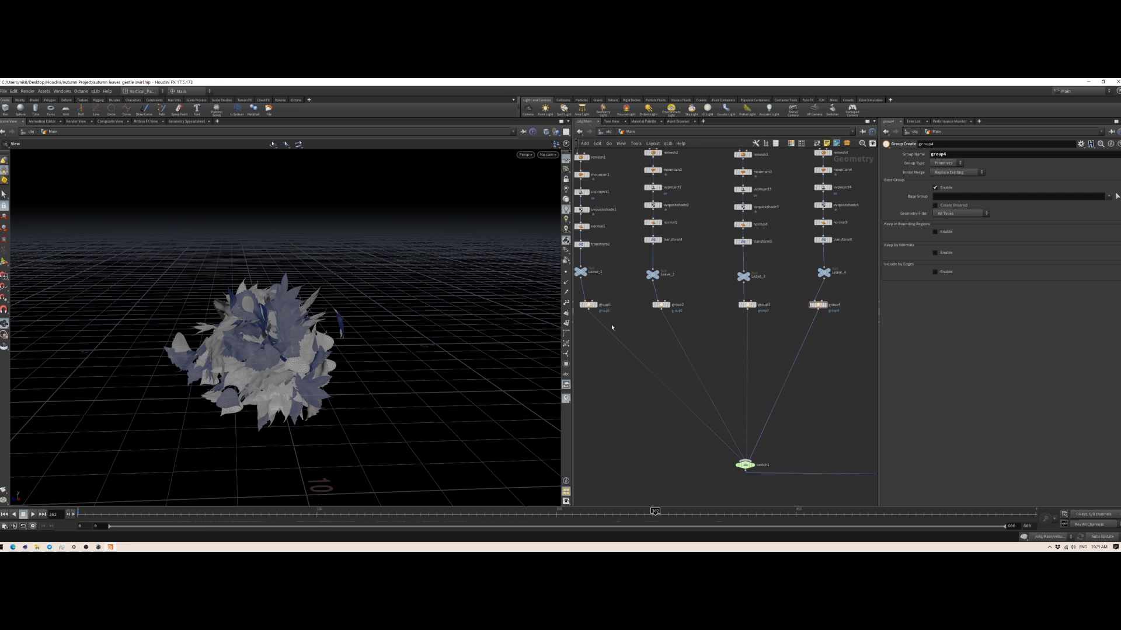
Step: Examine the four leaf node chains and their group nodes feeding the switch node
drag(582, 323, 844, 300)
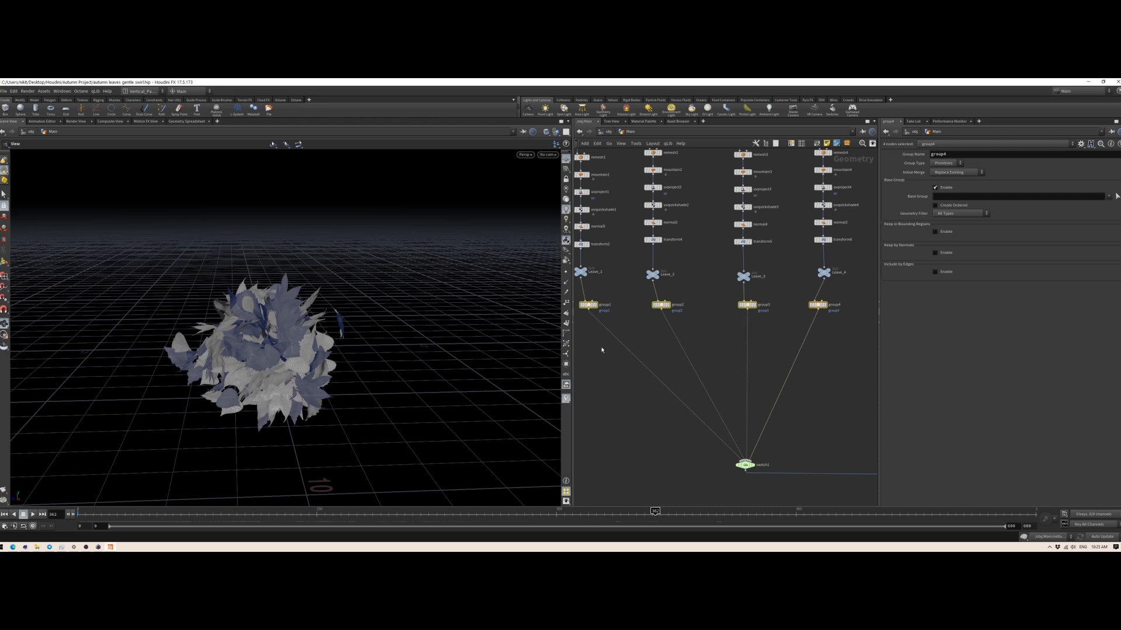
scroll(617, 355, down, 2)
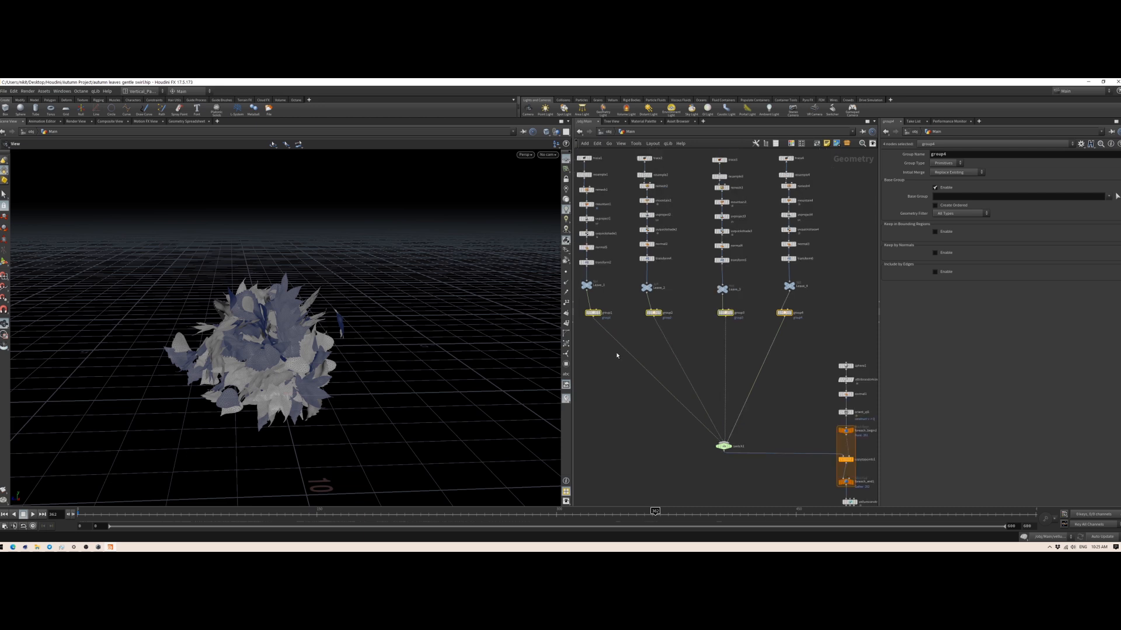
click(610, 349)
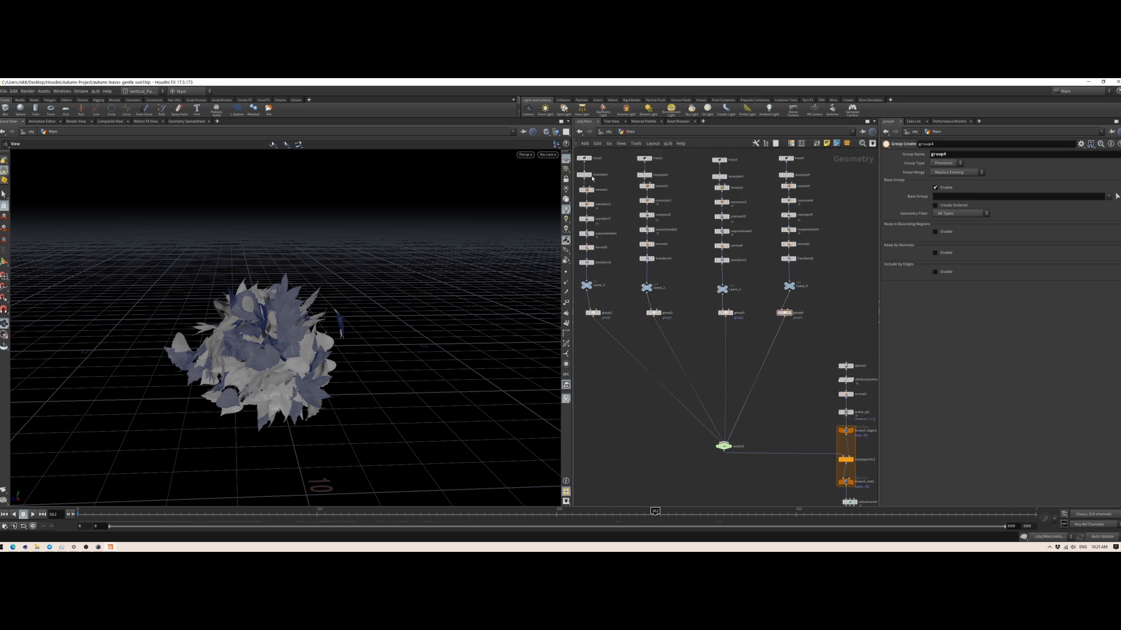
drag(594, 344, 580, 153)
middle_drag(580, 152, 595, 180)
click(629, 424)
drag(594, 331, 835, 362)
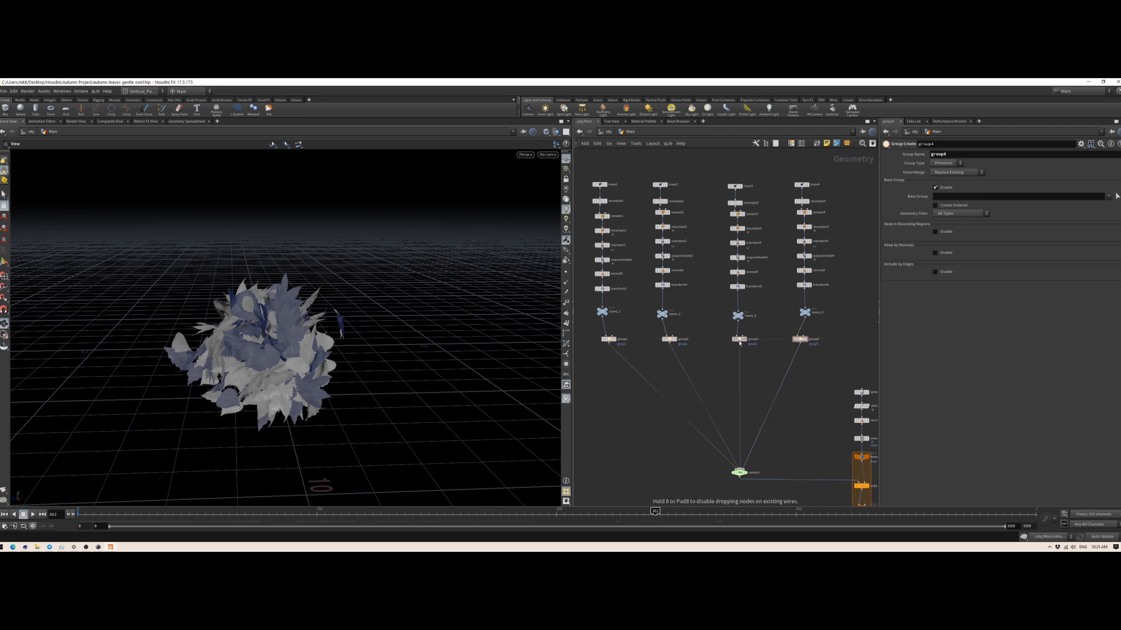
drag(610, 341, 609, 340)
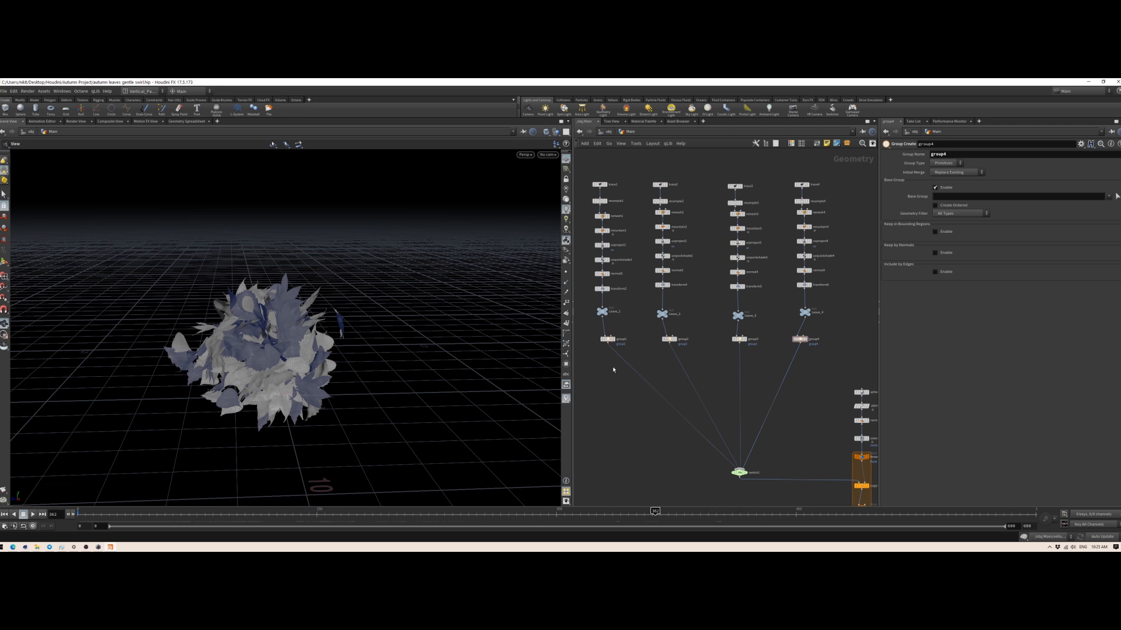
drag(594, 328, 844, 382)
drag(591, 325, 840, 369)
click(607, 447)
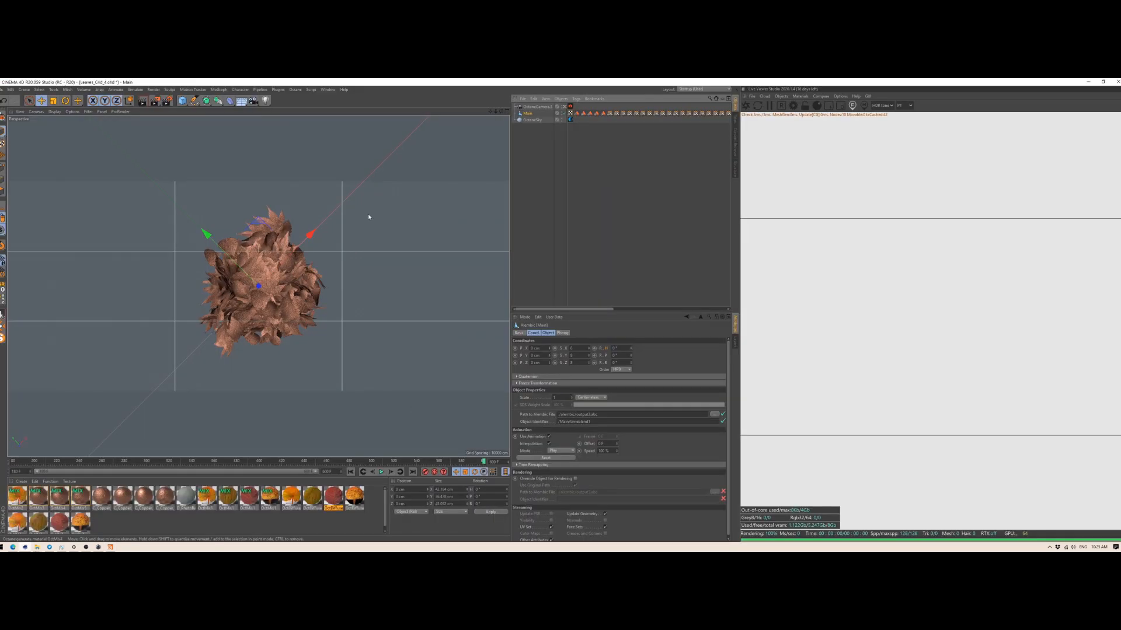
Step: Switch to Cinema 4D, rewind the animation to its first frame, select the OctMix.1 material and enlarge the material list area
click(350, 471)
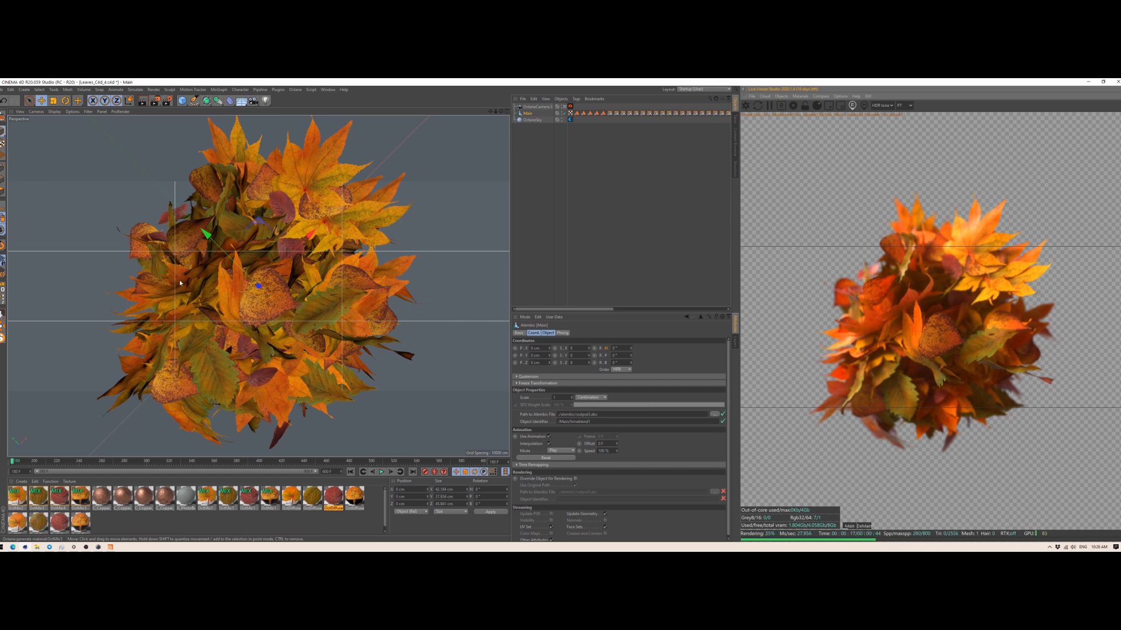
click(206, 496)
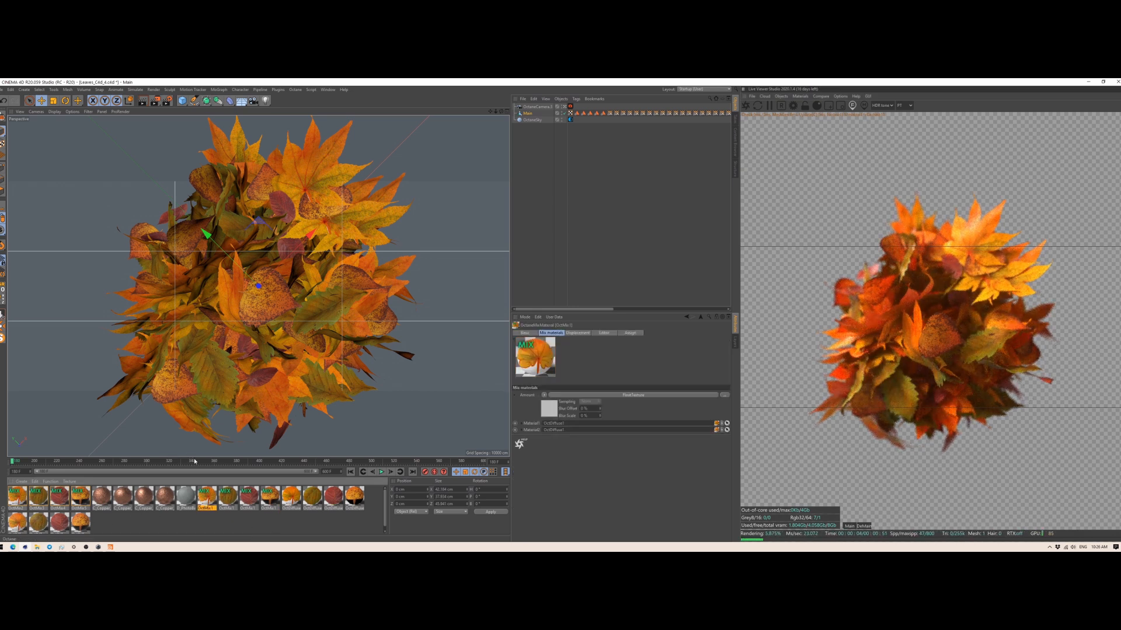
drag(190, 457, 190, 428)
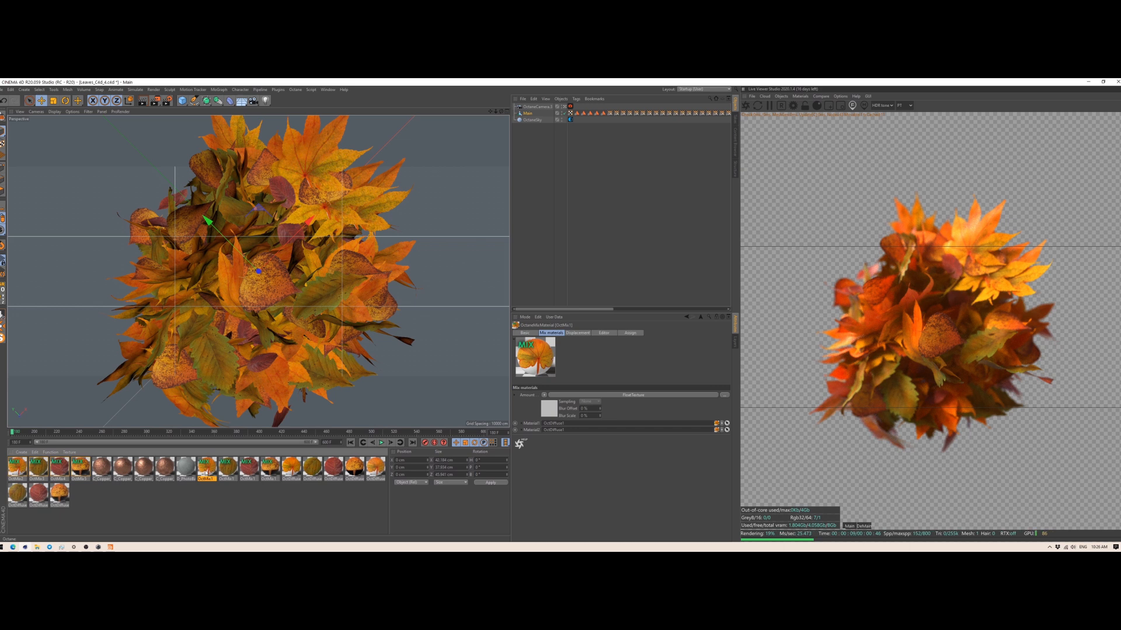
Step: Compare the OctMix.1 leaf material with the diffuse and glossy leaf materials in the material list
click(290, 467)
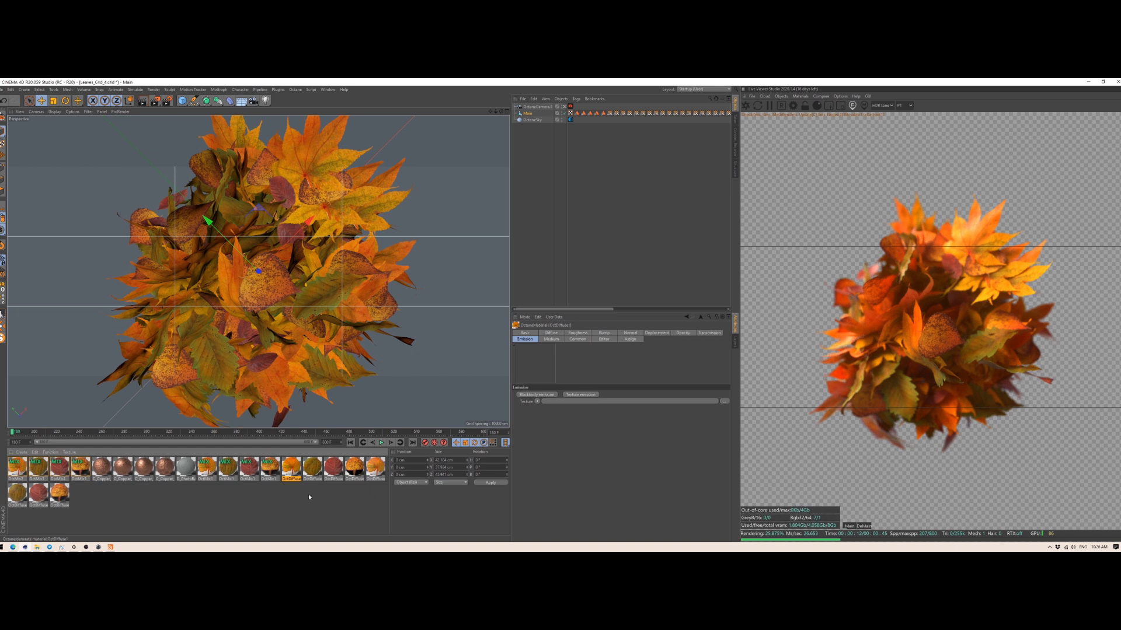
click(213, 477)
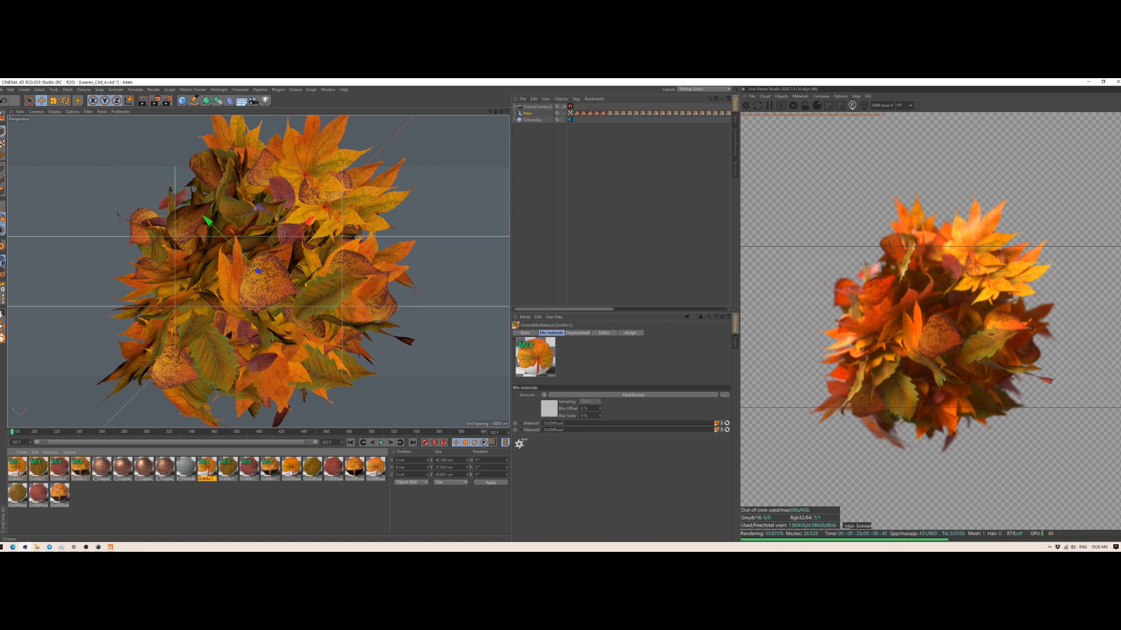
click(290, 469)
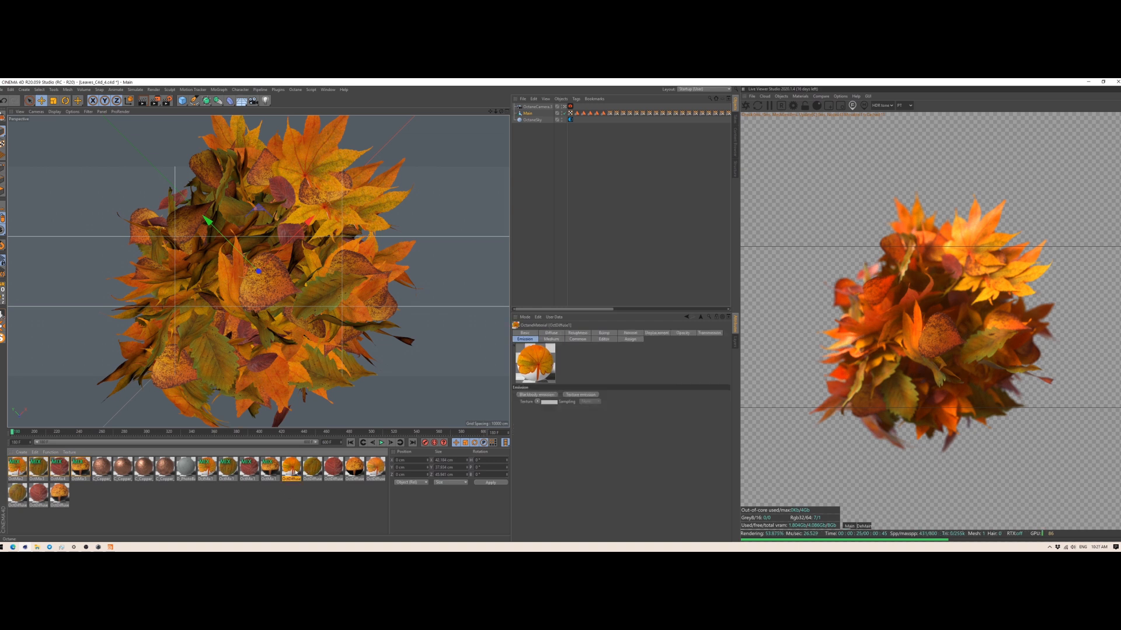
click(21, 489)
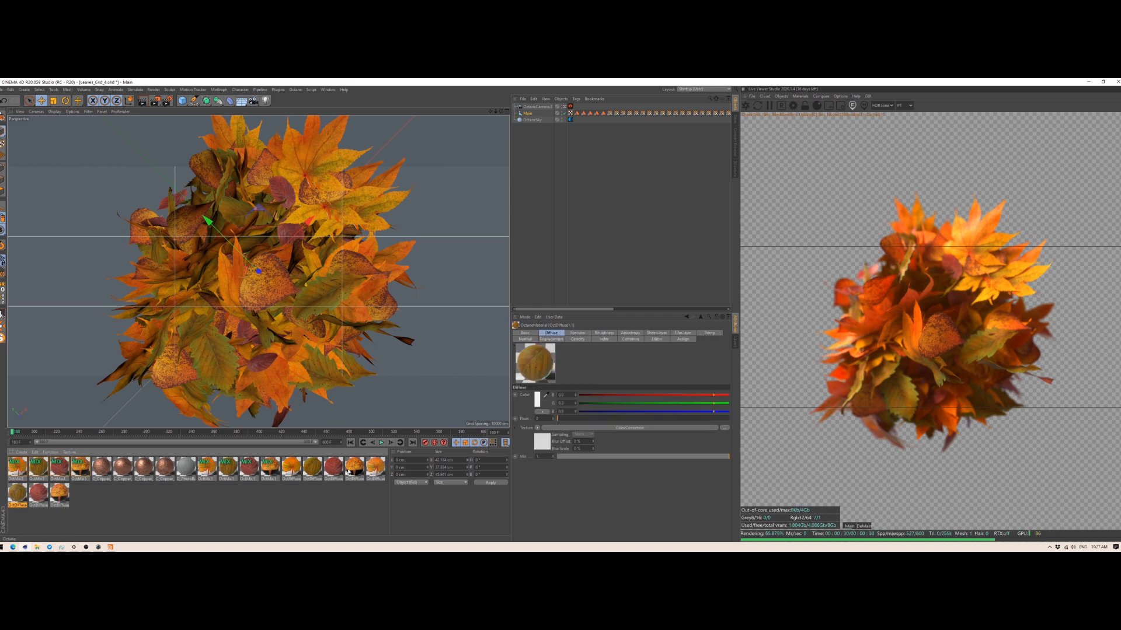
click(291, 467)
click(544, 335)
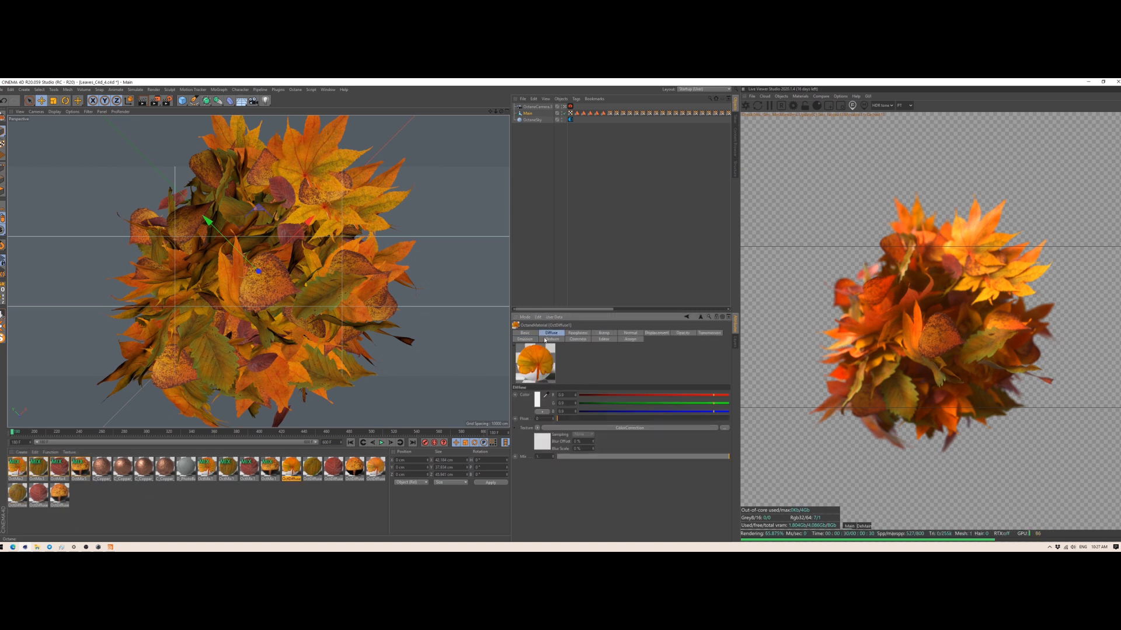
click(353, 470)
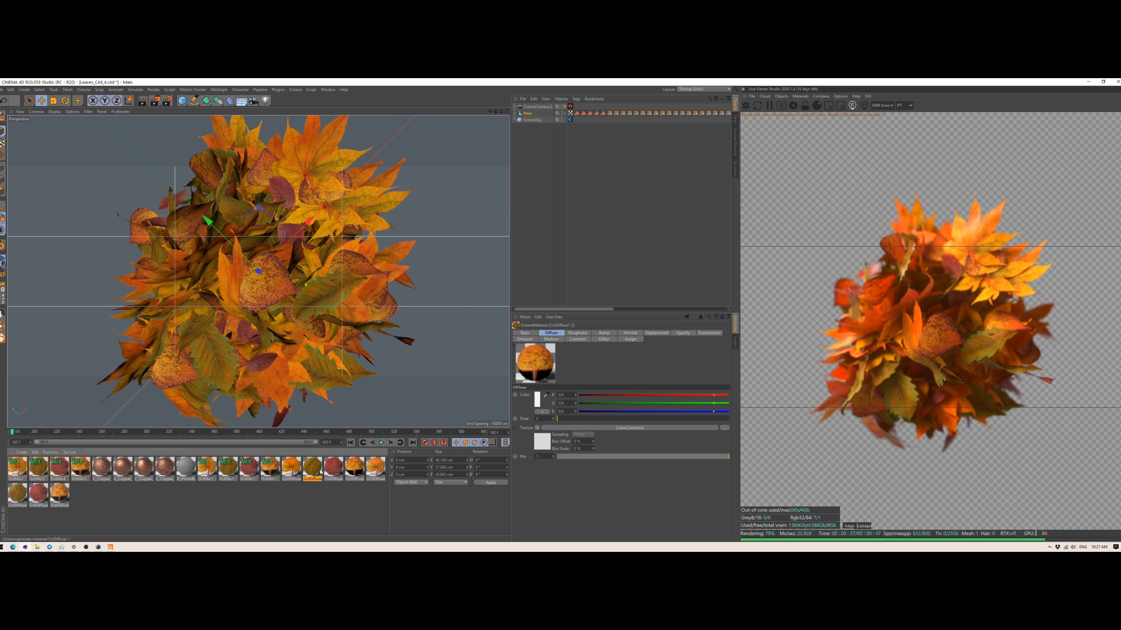
click(290, 467)
click(34, 505)
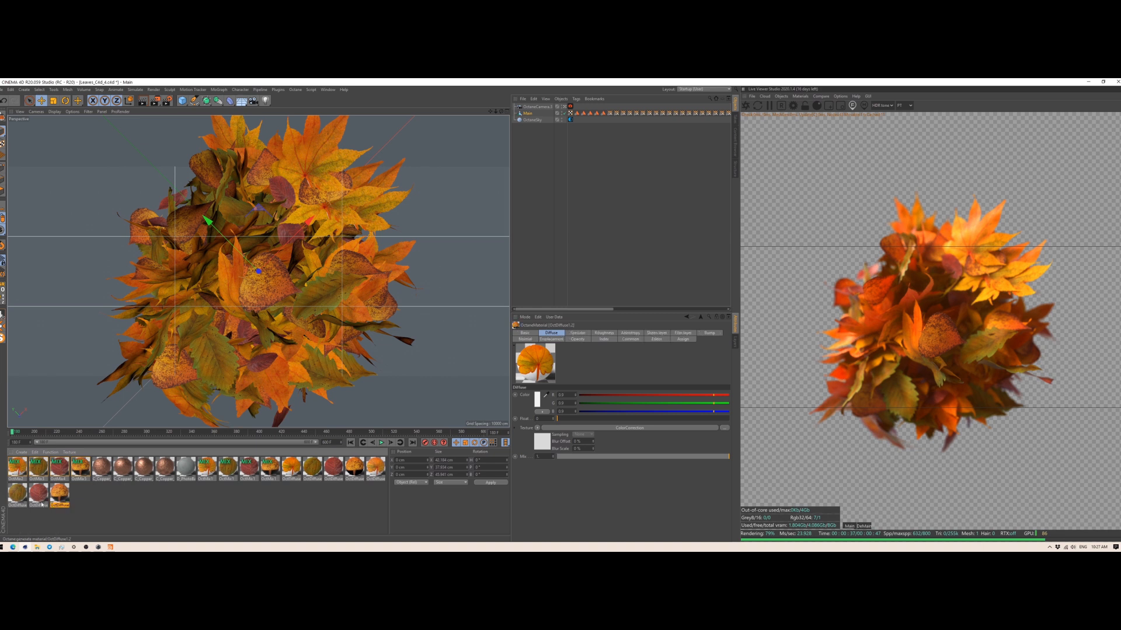
click(214, 464)
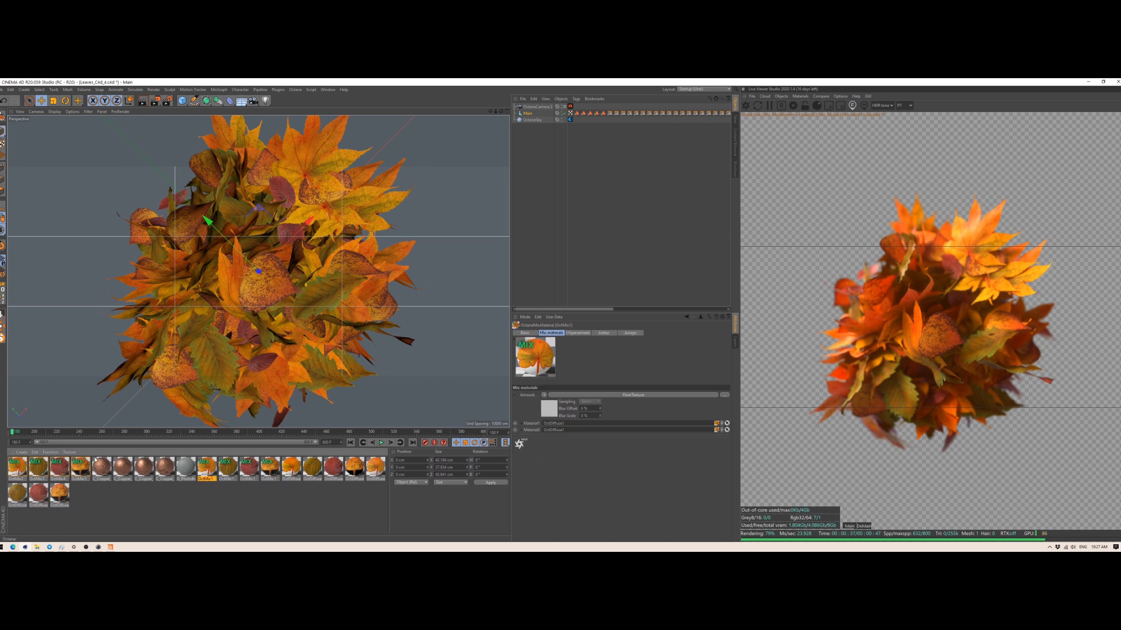
Step: Advance the animation to about frame 365 and open OctDiffuse1's node graph in the Octane Node Editor
click(220, 433)
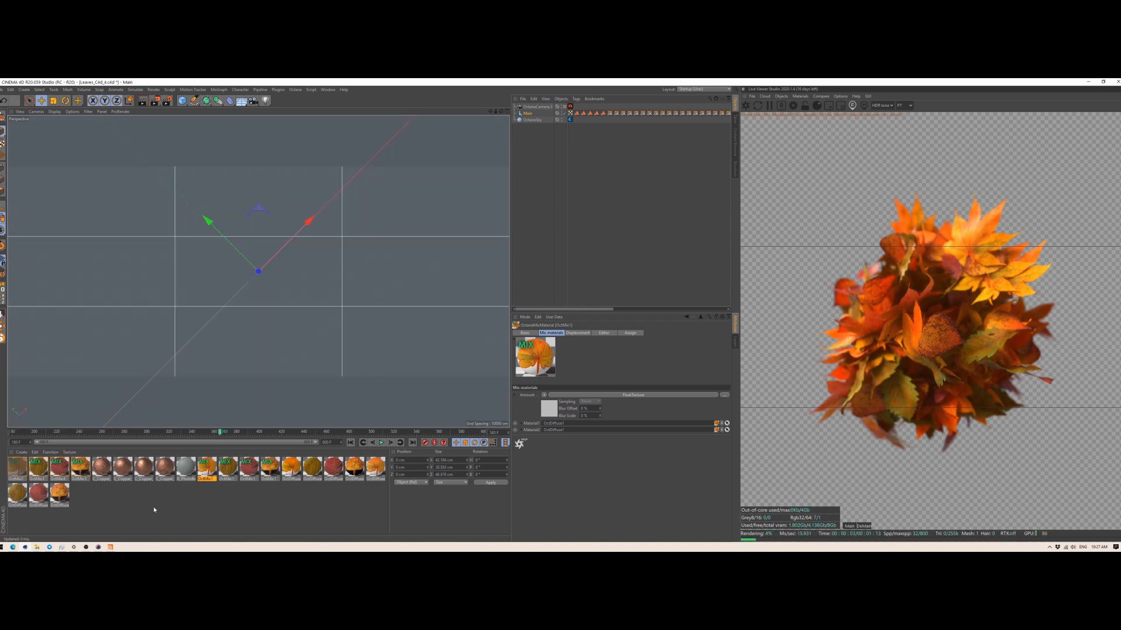
click(80, 495)
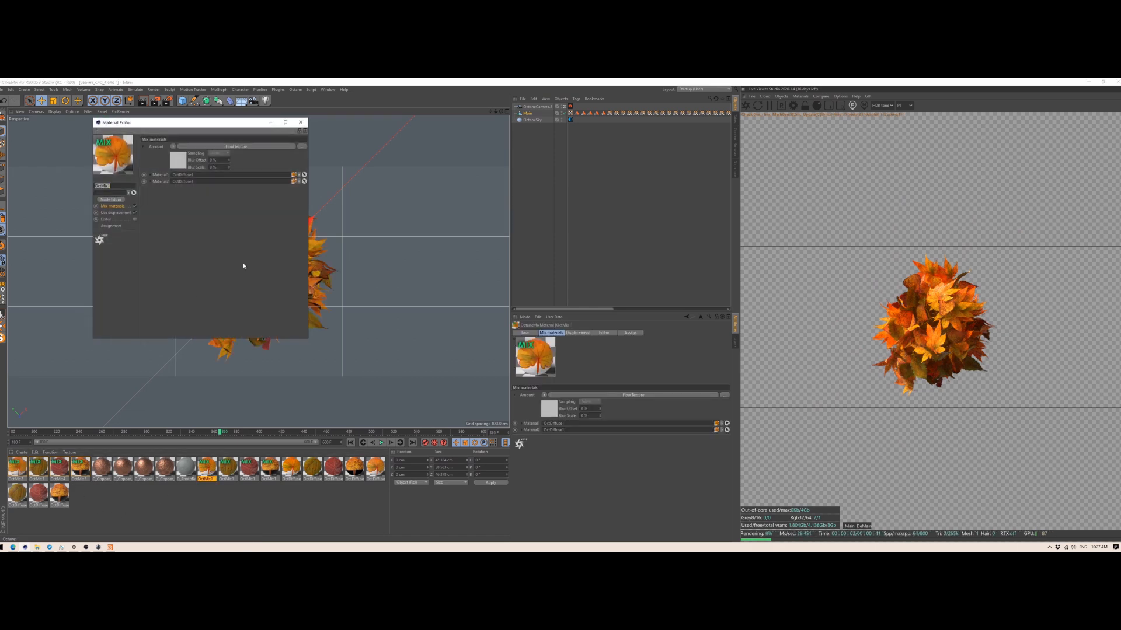
click(300, 123)
double_click(290, 467)
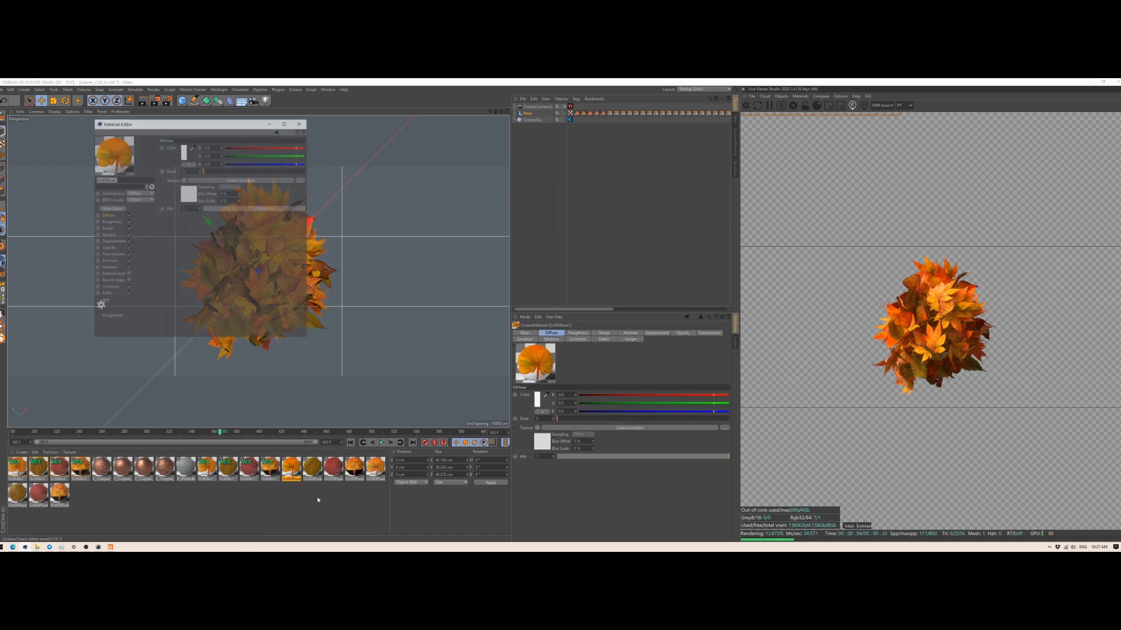
click(111, 208)
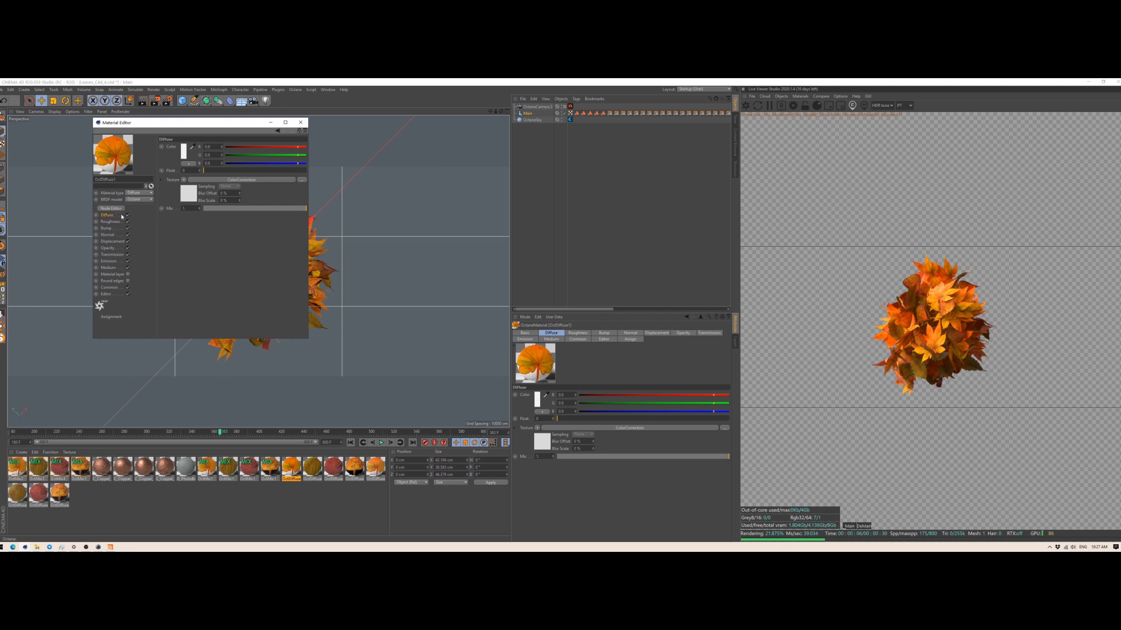
Step: Move the two color nodes and the Scattering Medium node well below the ColorCorrection nodes in OctDiffuse1's graph
drag(383, 397, 738, 493)
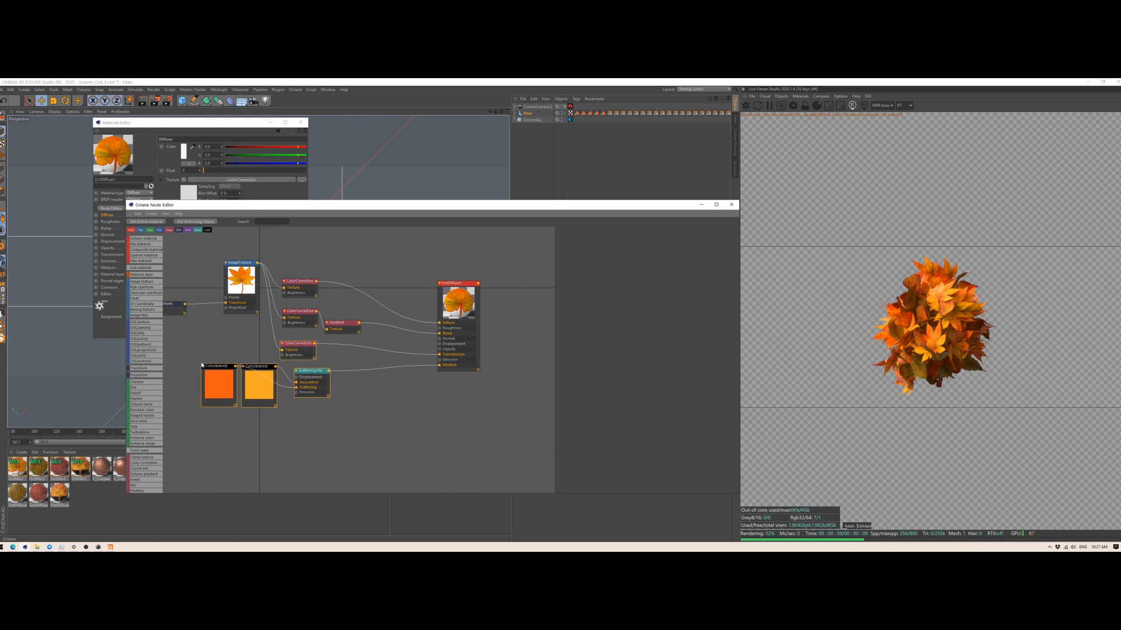
drag(354, 435, 260, 428)
click(260, 400)
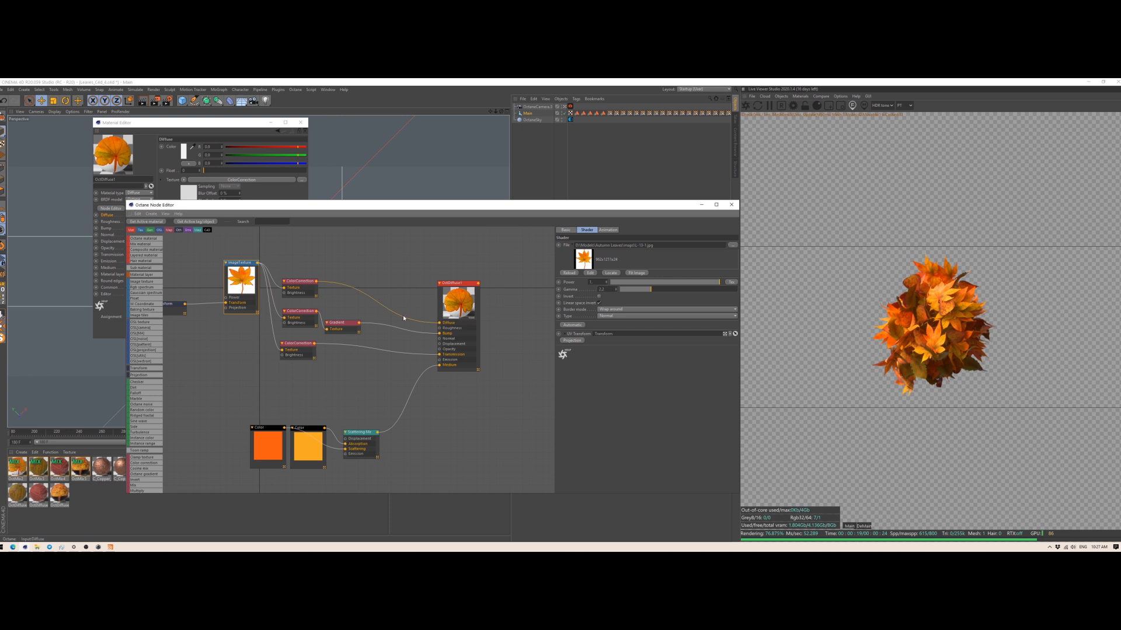
Step: Inspect OctDiffuse1's bump ColorCorrection and Gradient, transmission ColorCorrection and scattering nodes, and close the node graph
click(297, 310)
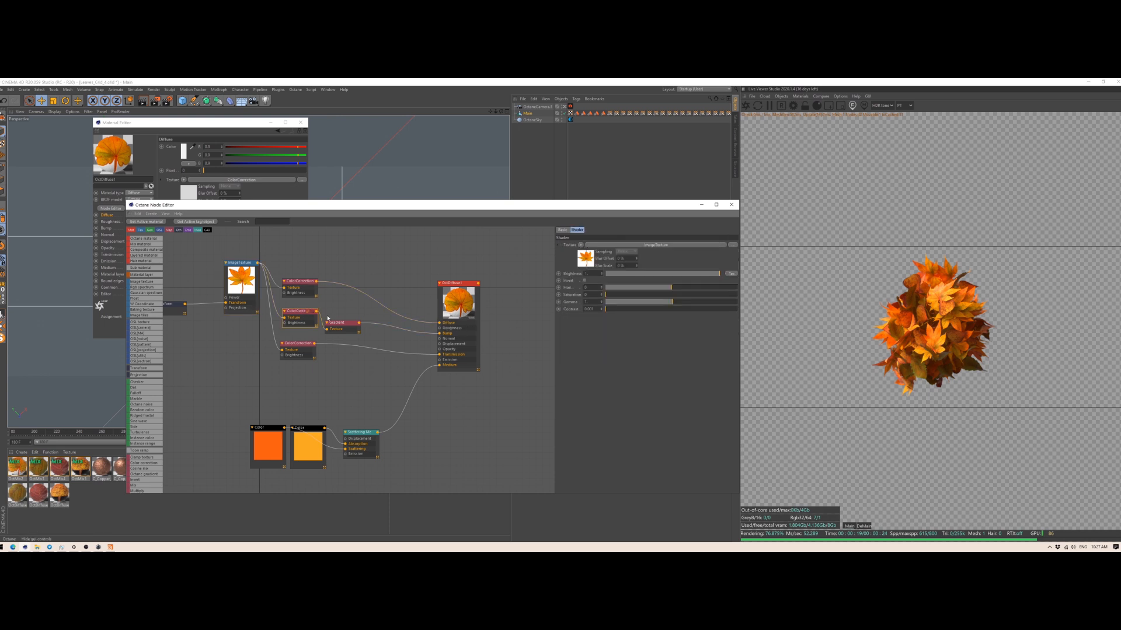
click(339, 323)
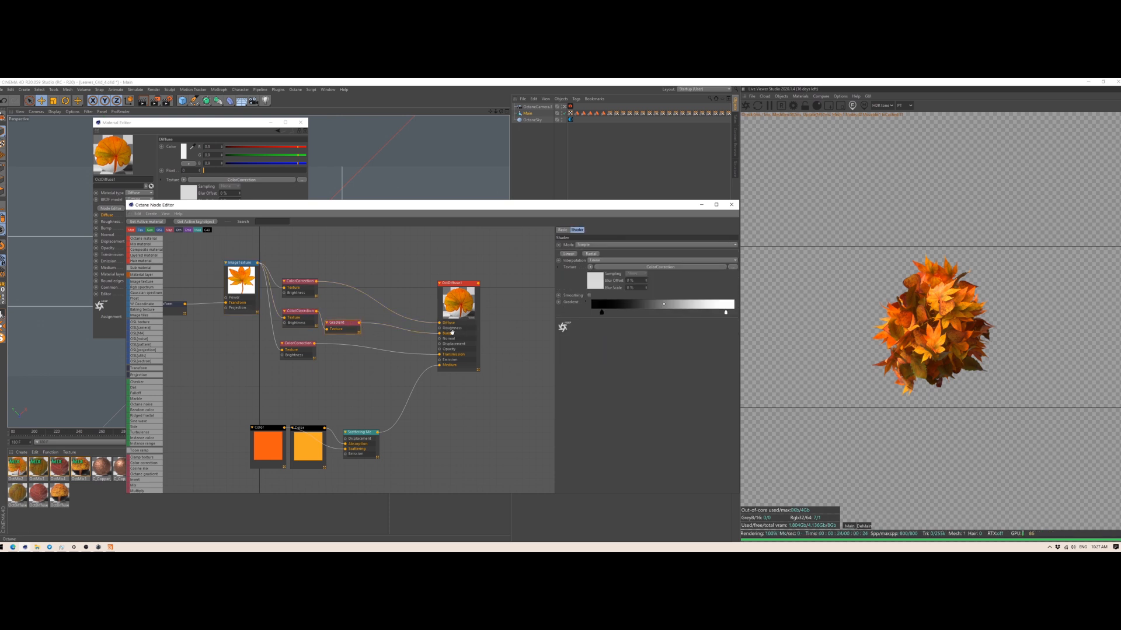
click(297, 343)
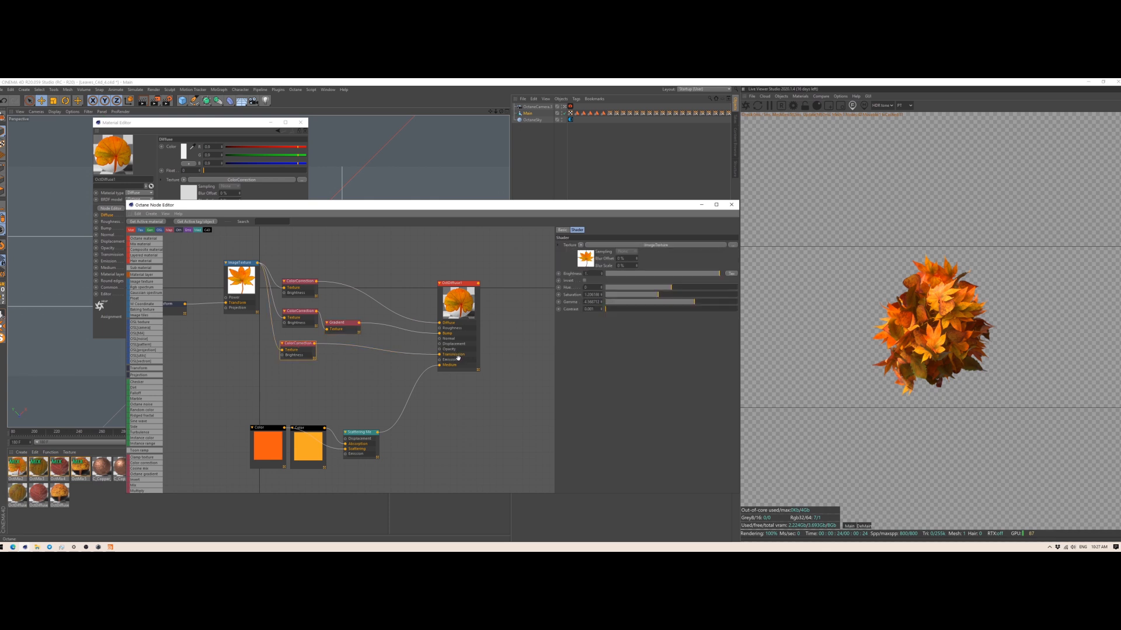
drag(424, 487, 245, 422)
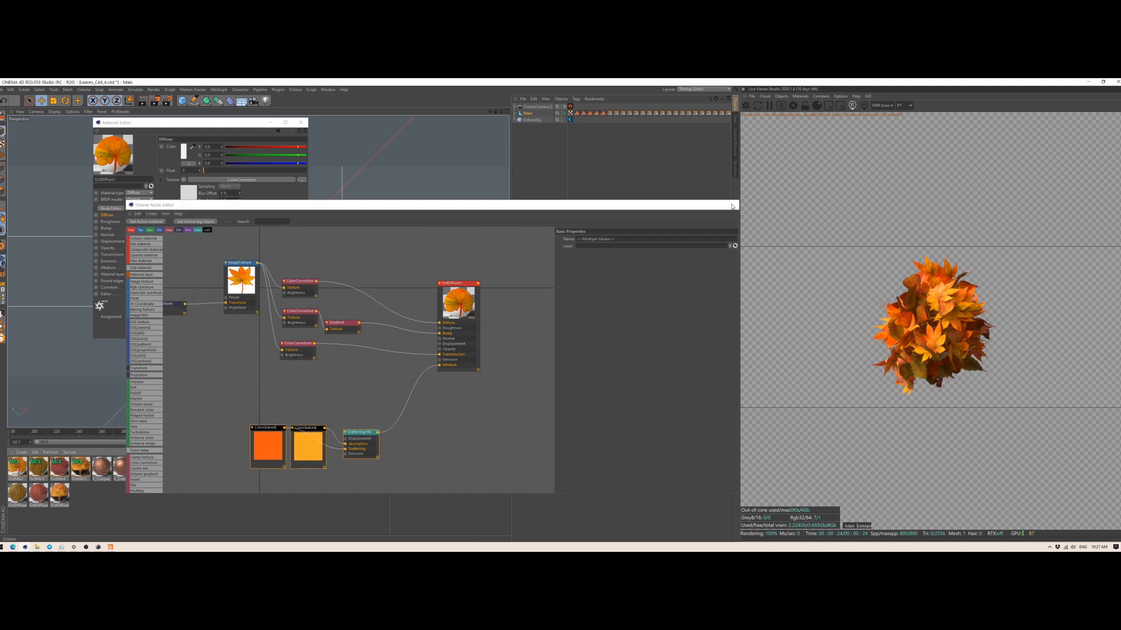
click(731, 205)
Step: Open the glossy leaf material's node graph and spread its two color nodes and Scattering Medium below the texture nodes
click(375, 472)
click(111, 208)
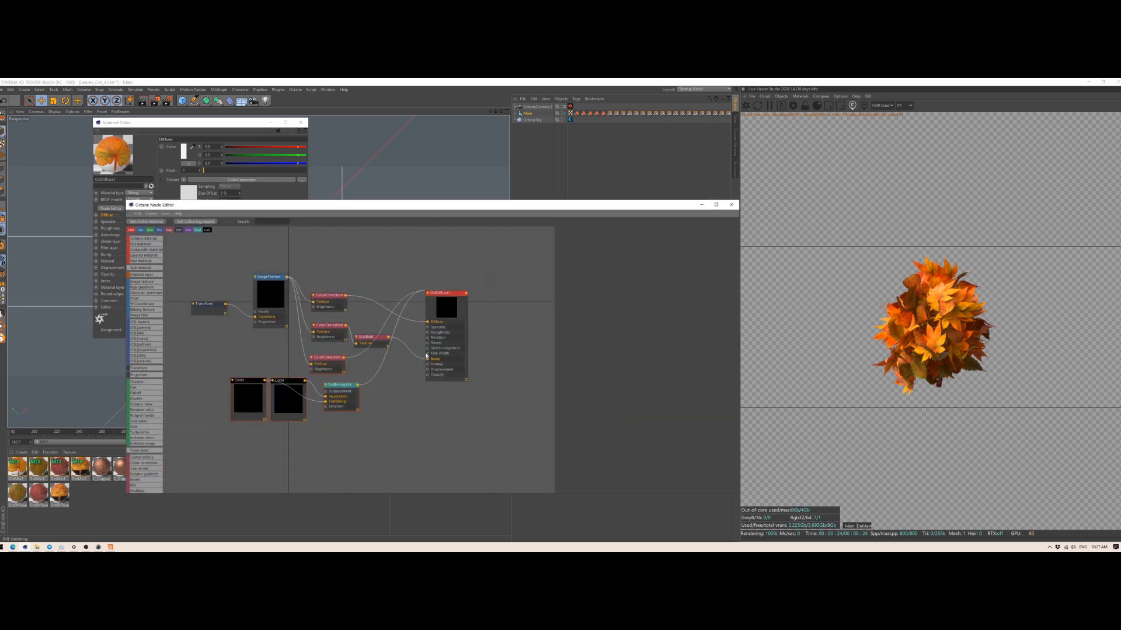
mouse_move(245, 405)
mouse_down()
mouse_move(384, 480)
mouse_move(229, 394)
mouse_up()
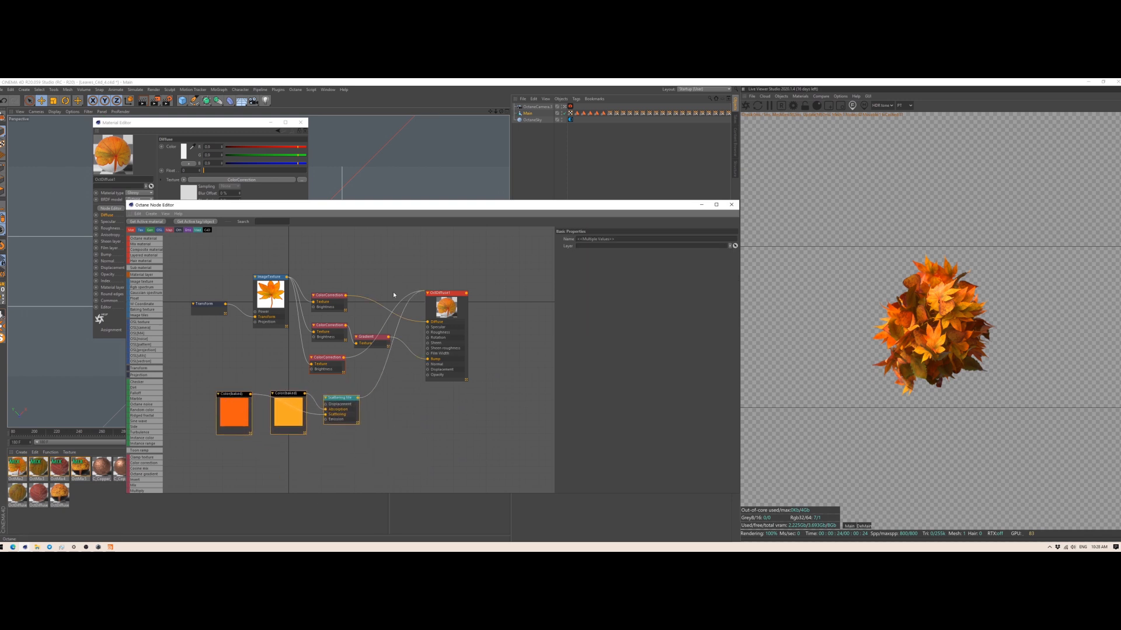
click(732, 205)
Step: Review the Transmission channel of the OctDiffuse1 leaf material and put its editor away
click(292, 469)
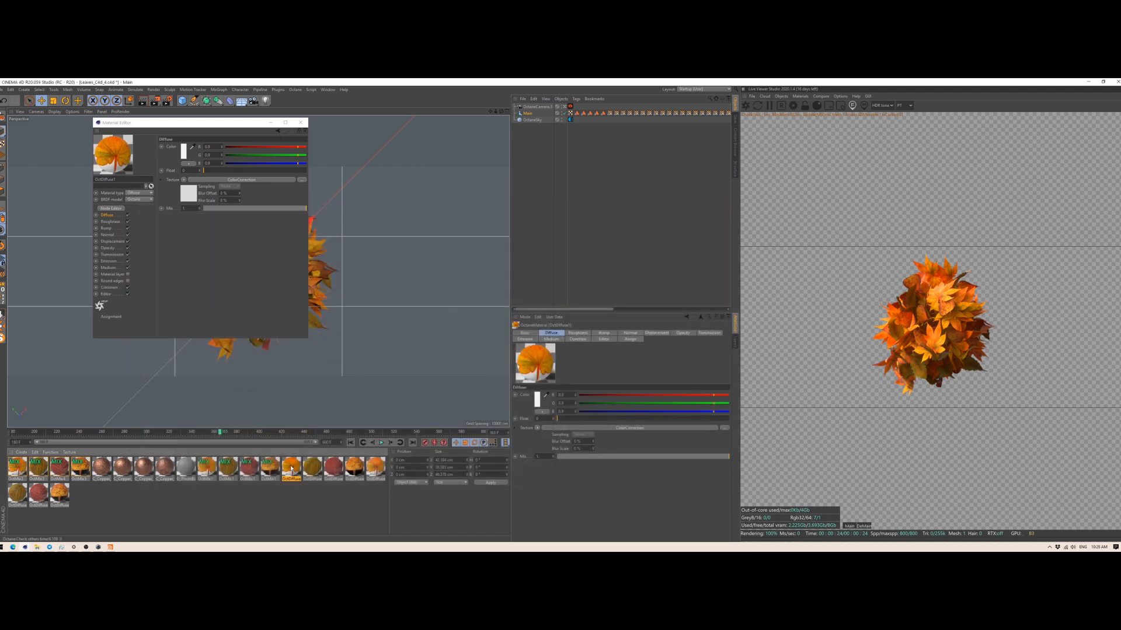
click(110, 255)
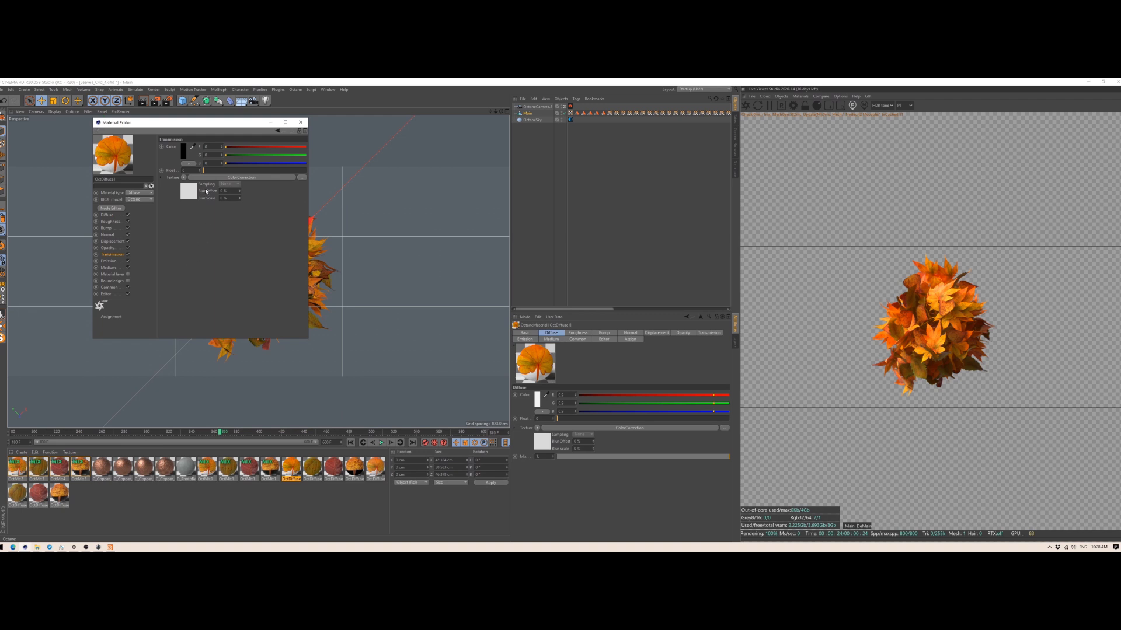
click(270, 122)
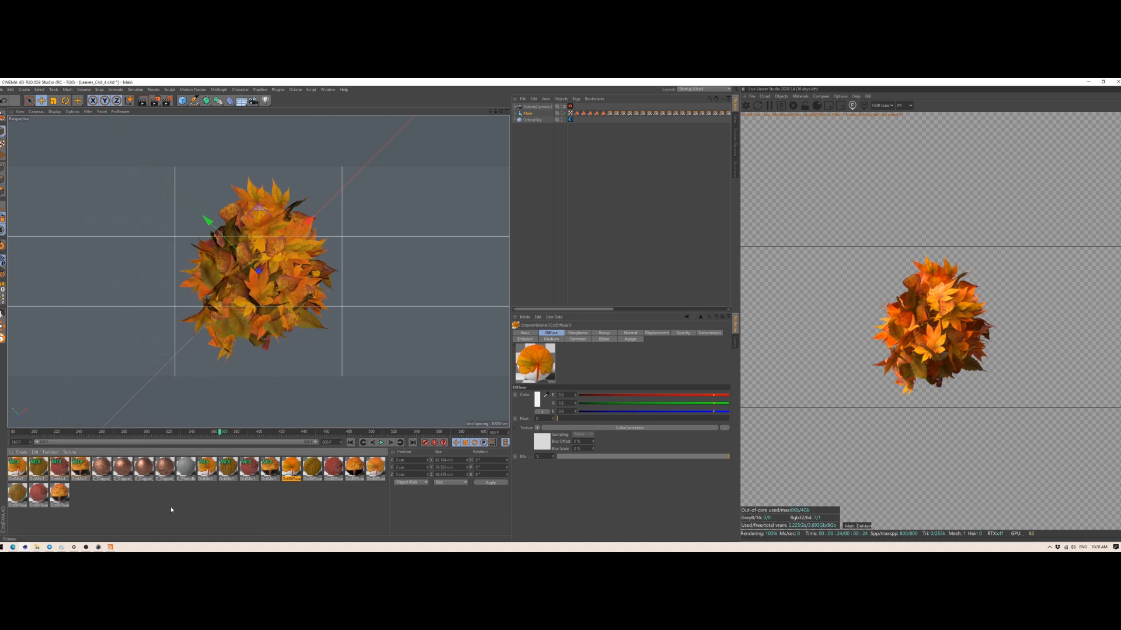
Step: Open the OctMix.1 material to check its amount texture and the two materials it mixes
click(206, 466)
double_click(206, 466)
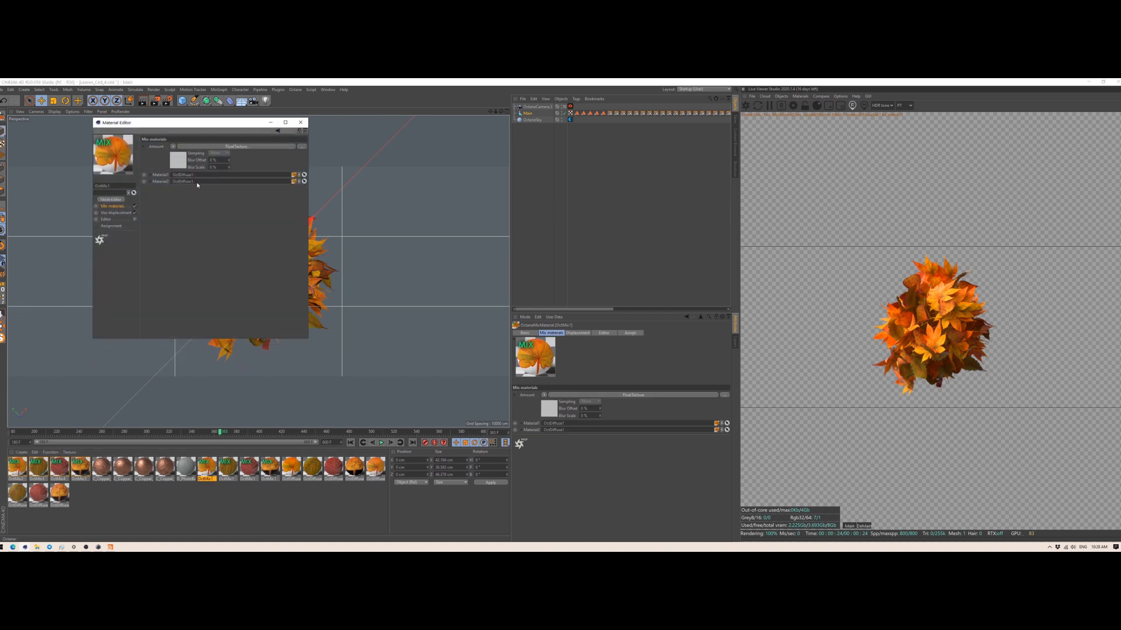
click(301, 122)
Step: Select the first mix material, then open the C_Copper_Rough material it blends and inspect the Color correction shader in its bump channel
click(23, 482)
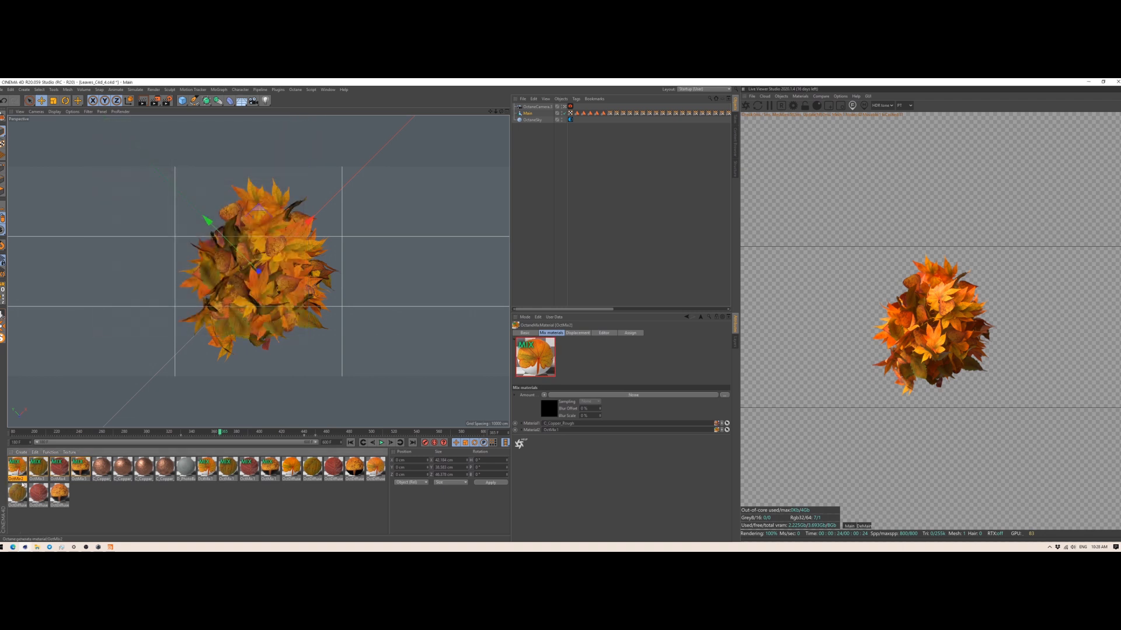
double_click(100, 468)
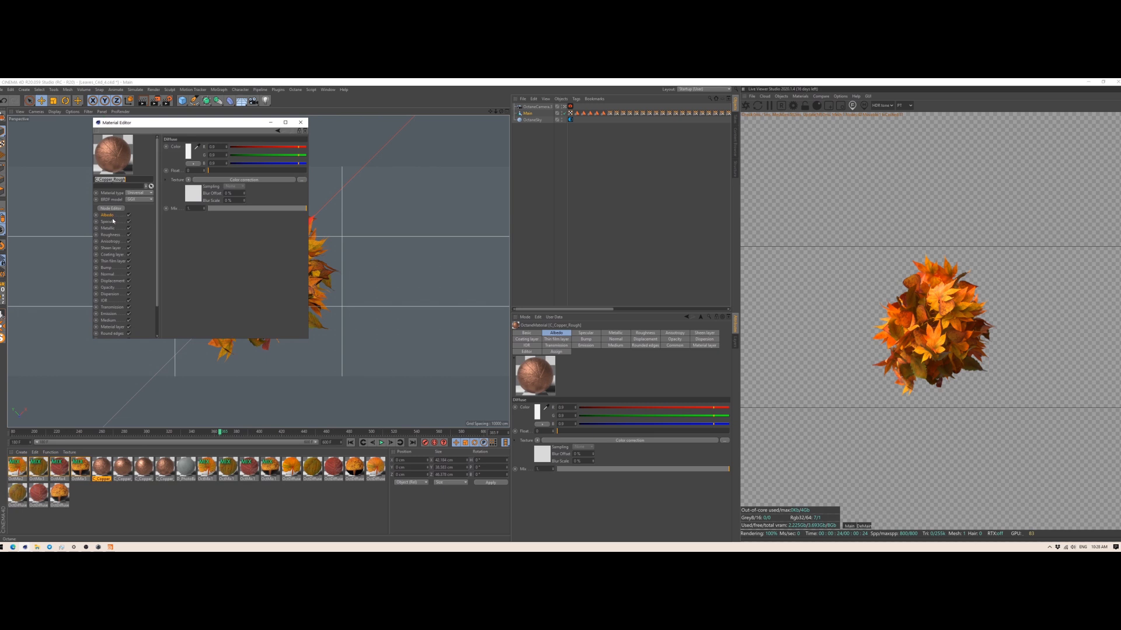
click(107, 269)
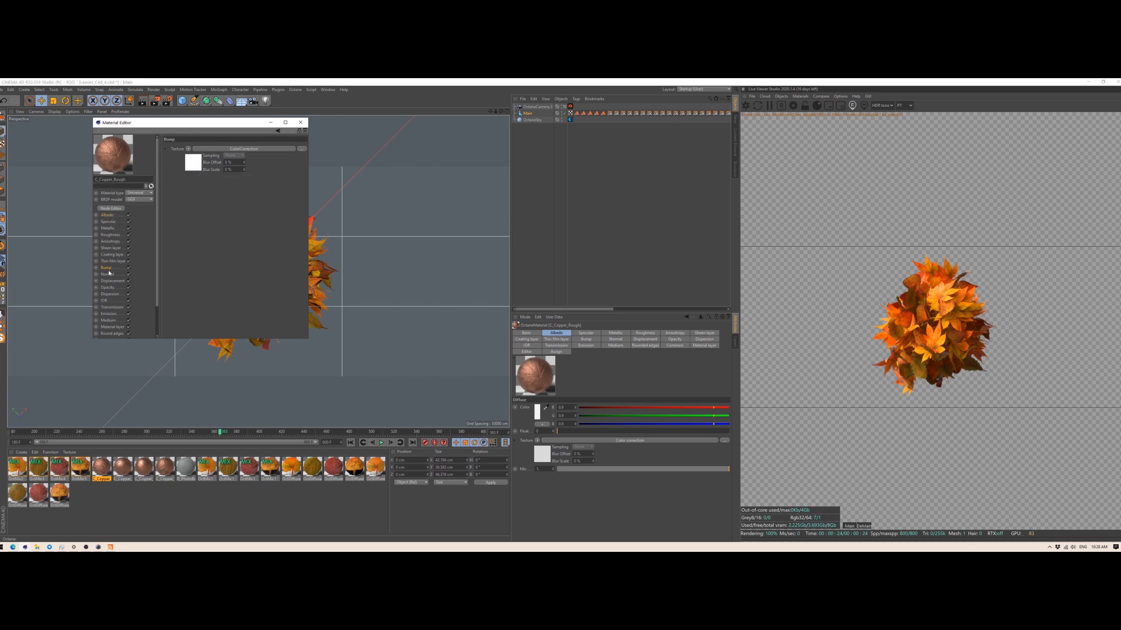
click(194, 168)
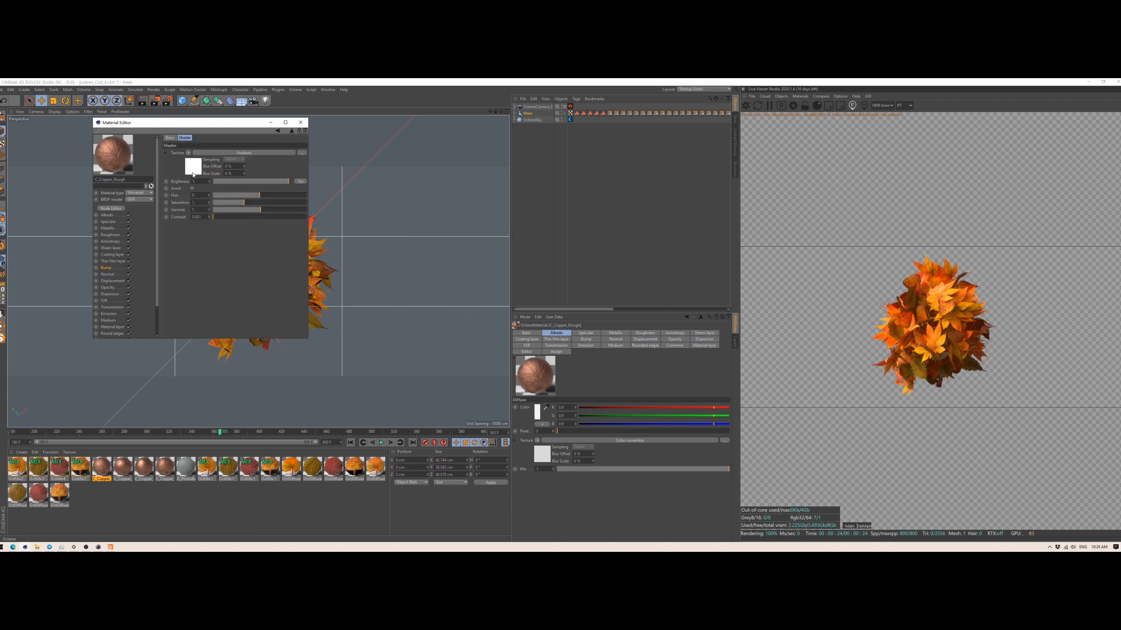
Step: Examine the leaf ImageTexture feeding the bump in C_Copper_Rough's node graph, then put the graph and material editor away
click(119, 209)
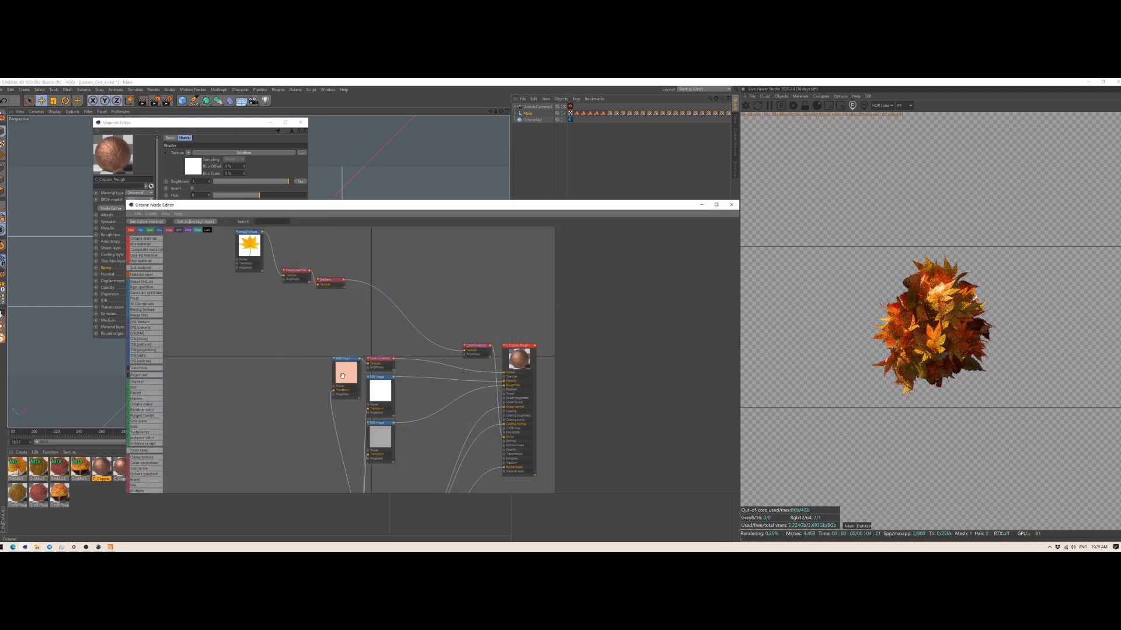
click(251, 264)
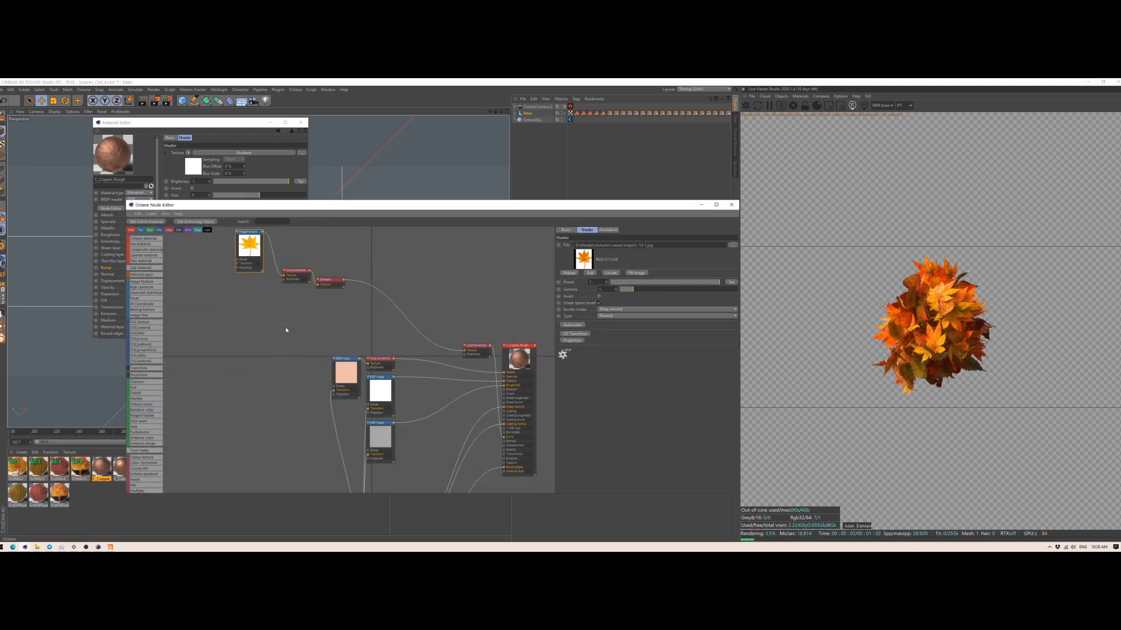
middle_drag(283, 328, 253, 350)
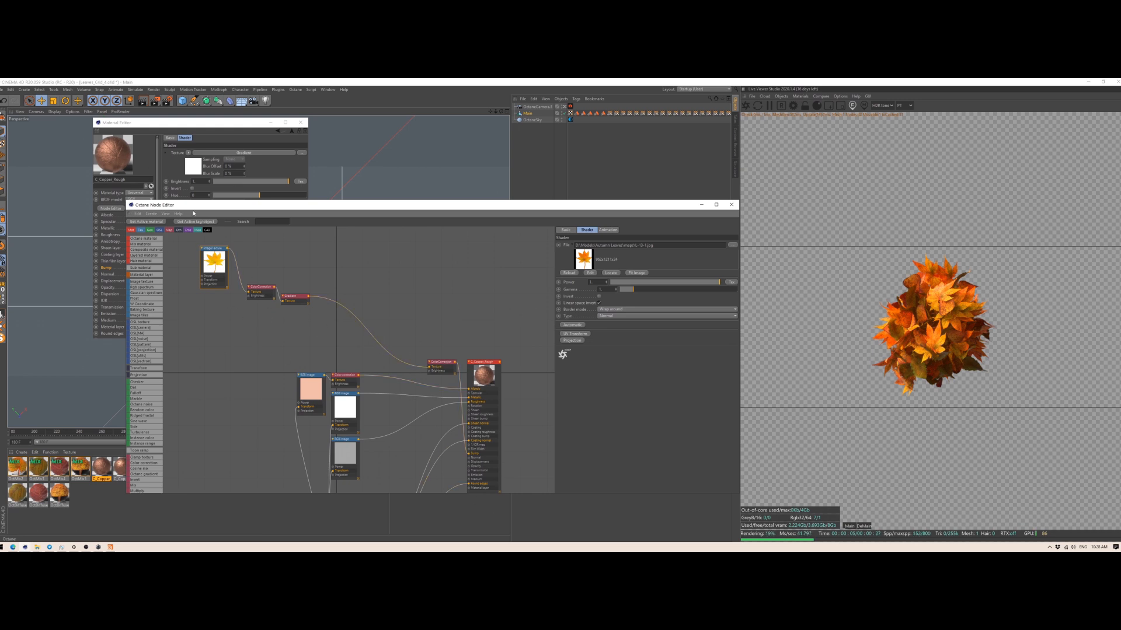
click(732, 205)
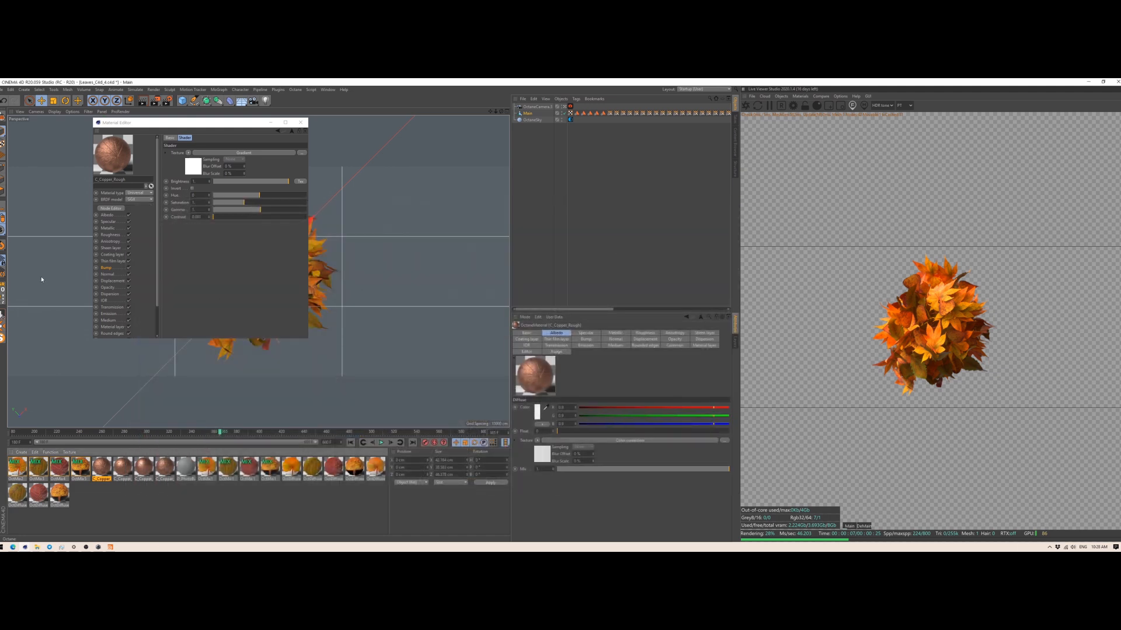
click(110, 208)
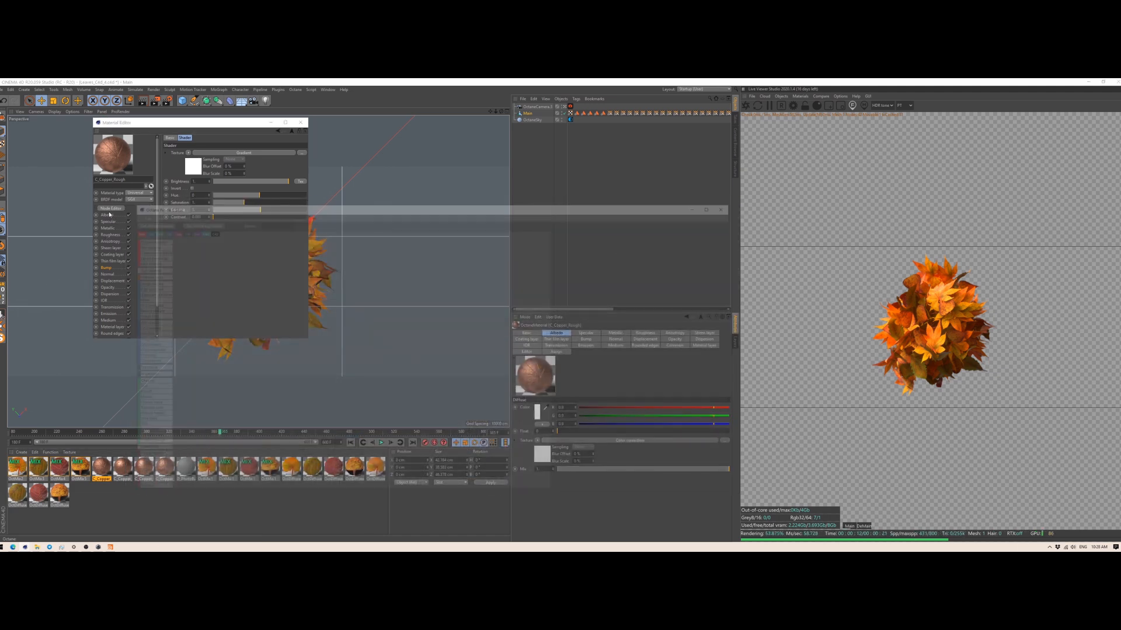
click(731, 204)
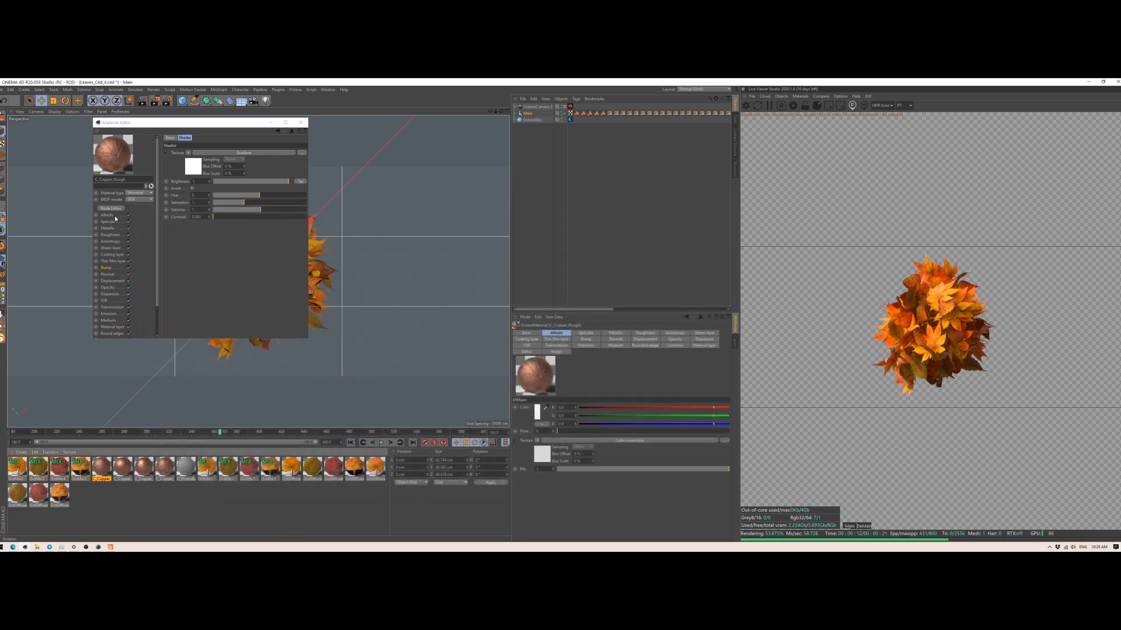
click(300, 122)
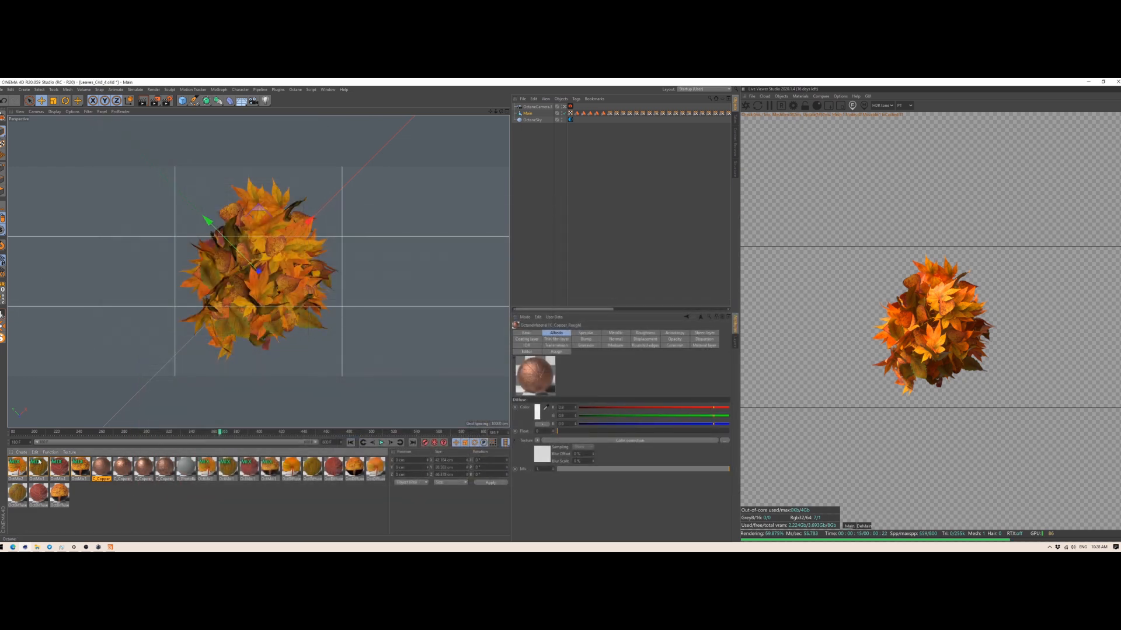
Step: Open the OctMix2 material's amount Noise shader and review its scale, clip and brightness properties
click(22, 468)
double_click(22, 467)
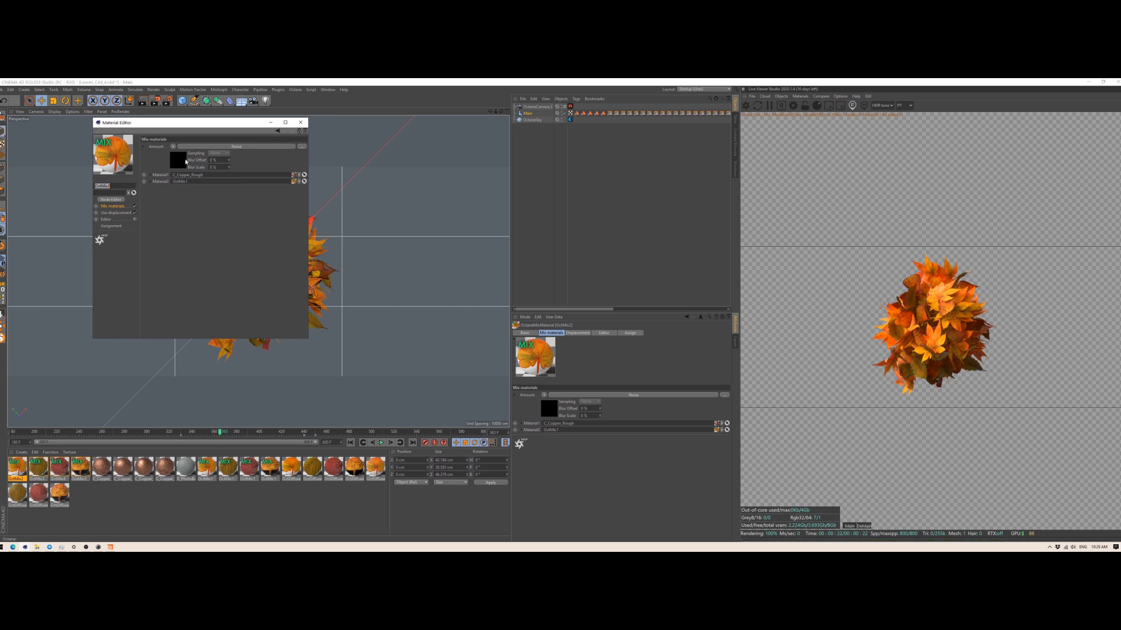
click(211, 146)
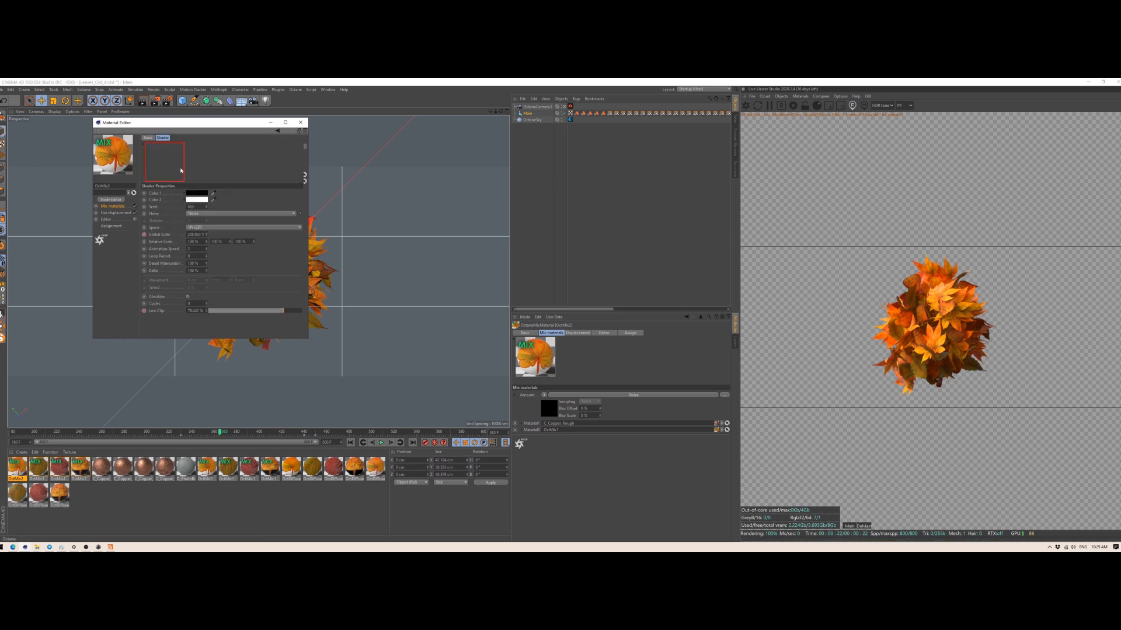
scroll(307, 280, down, 2)
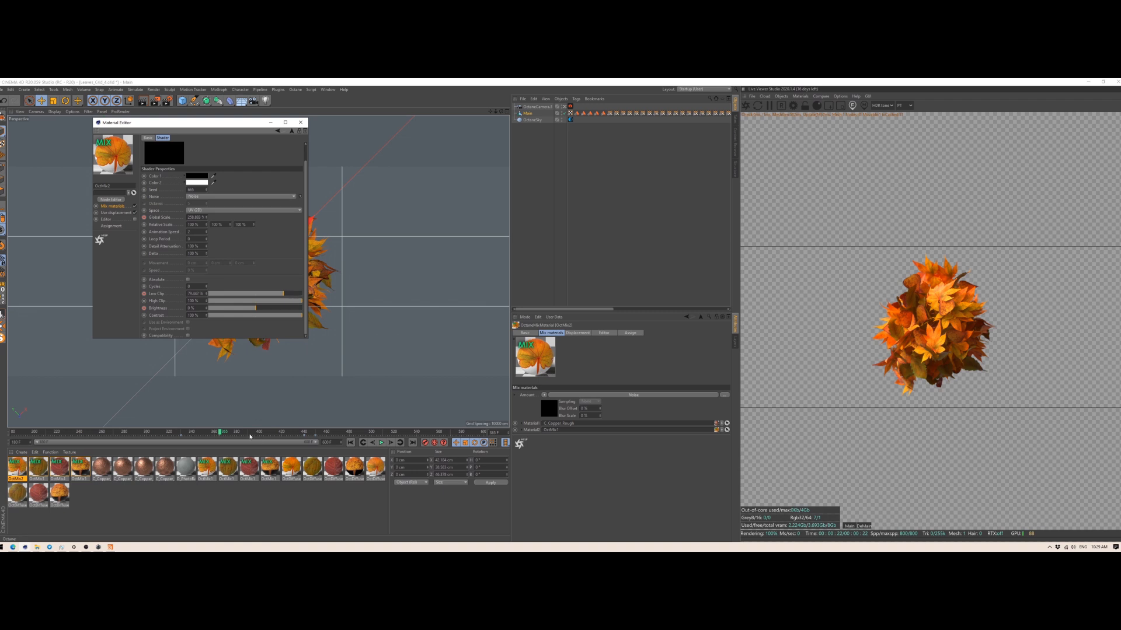
Step: Check the keyframed noise scale, low clip and brightness at several points along the timeline, enlarging the material editor to show all properties
click(231, 434)
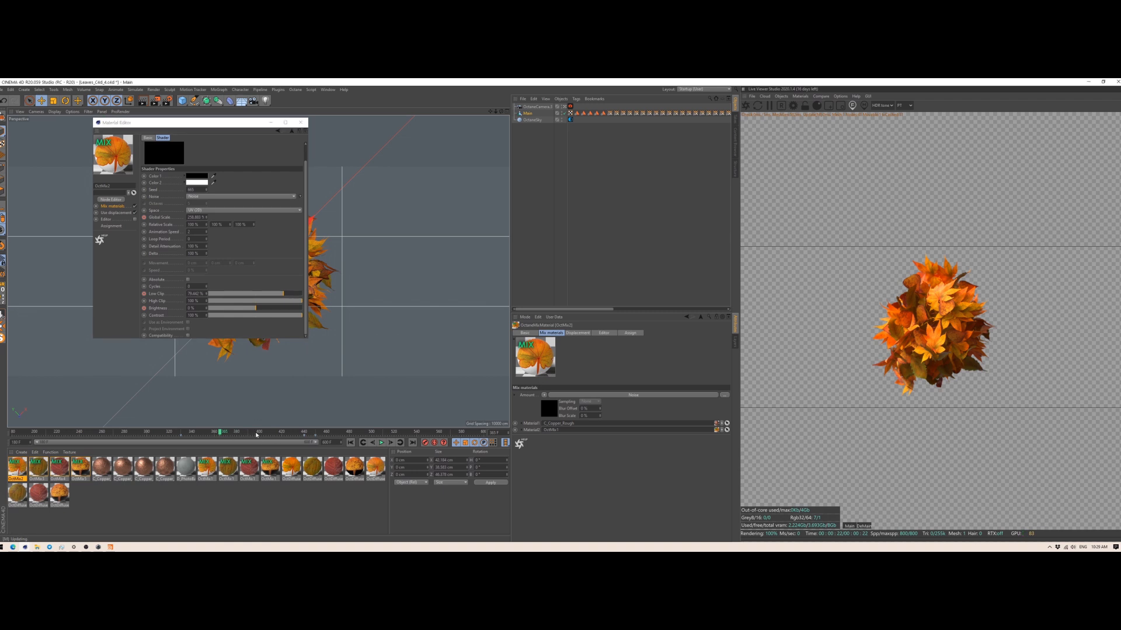
drag(253, 434, 247, 433)
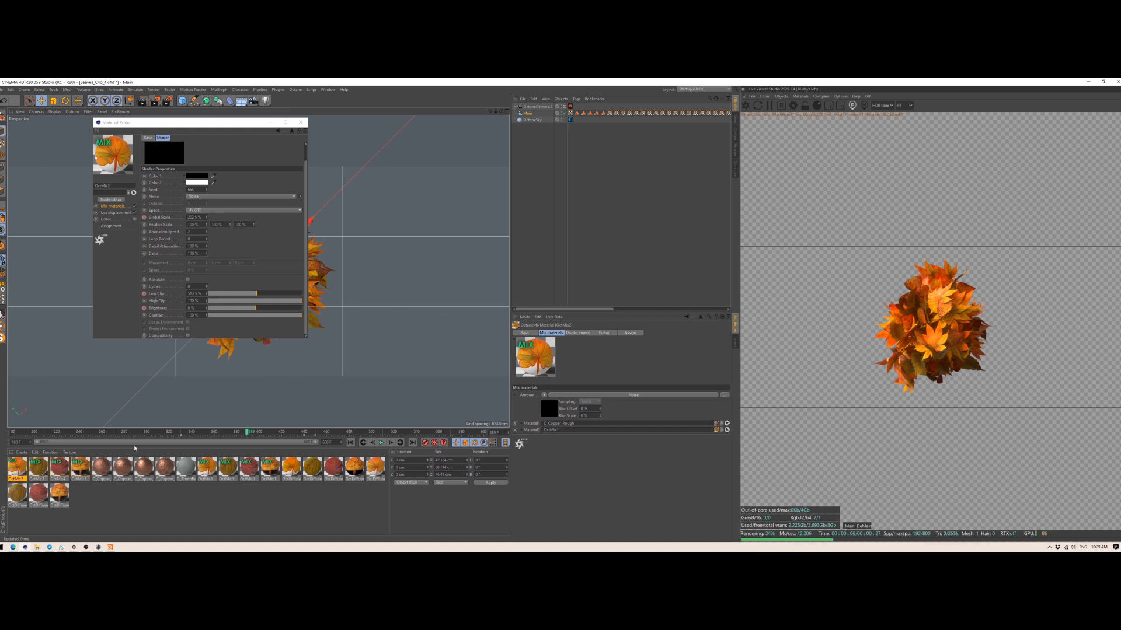
click(181, 435)
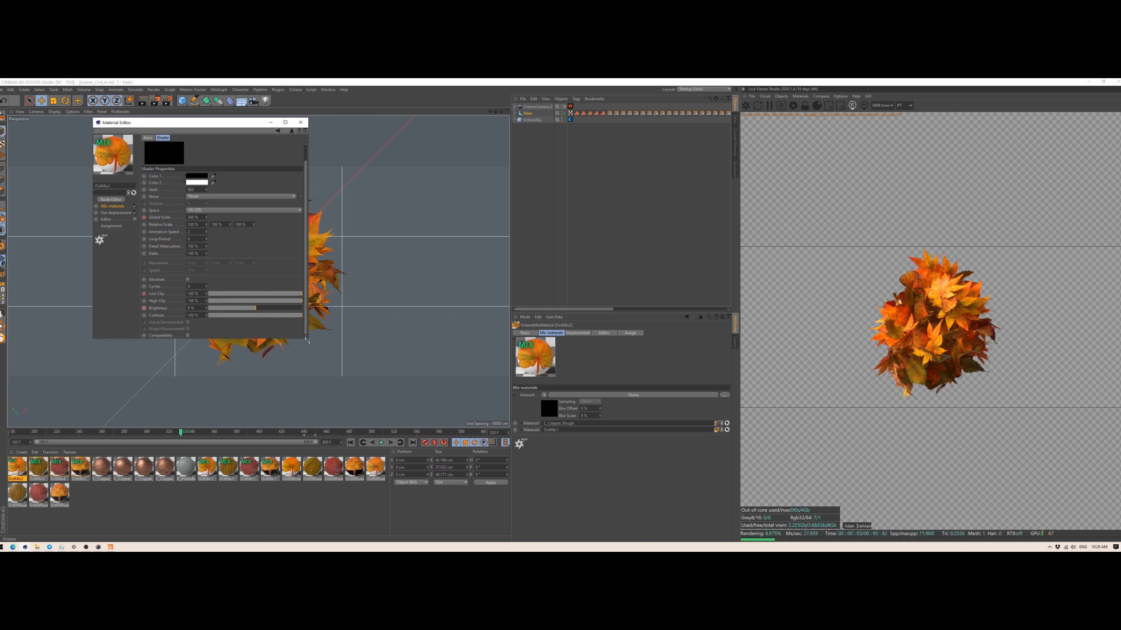
drag(307, 337, 425, 407)
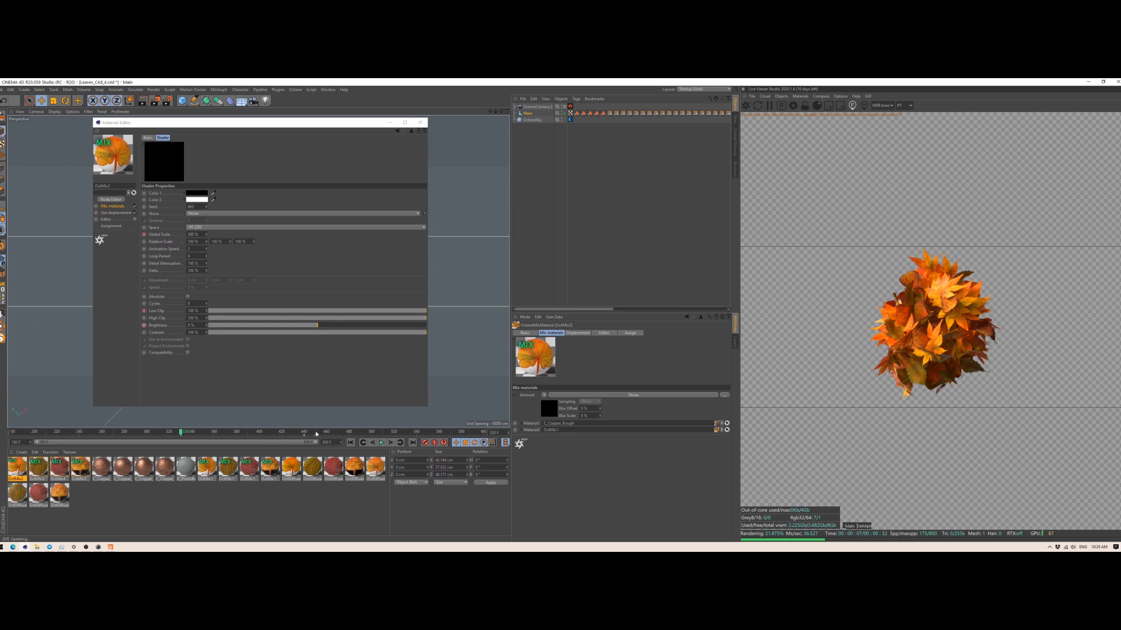
click(315, 434)
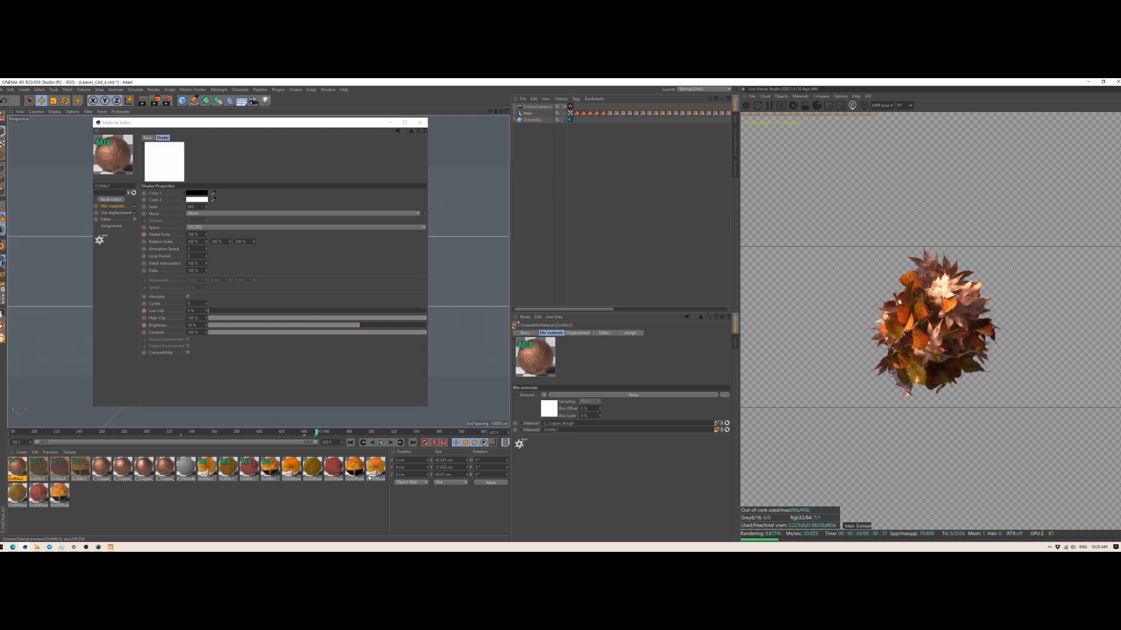
Step: Step the animation back one frame to check the copper transition and brightness, and close the material editor
click(372, 442)
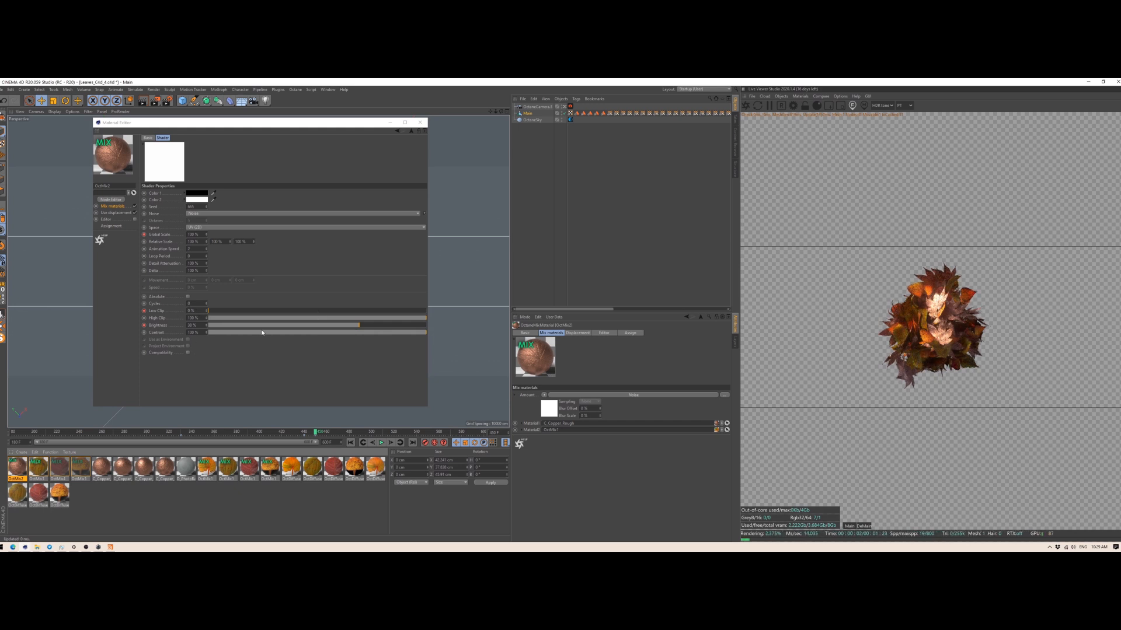
click(359, 326)
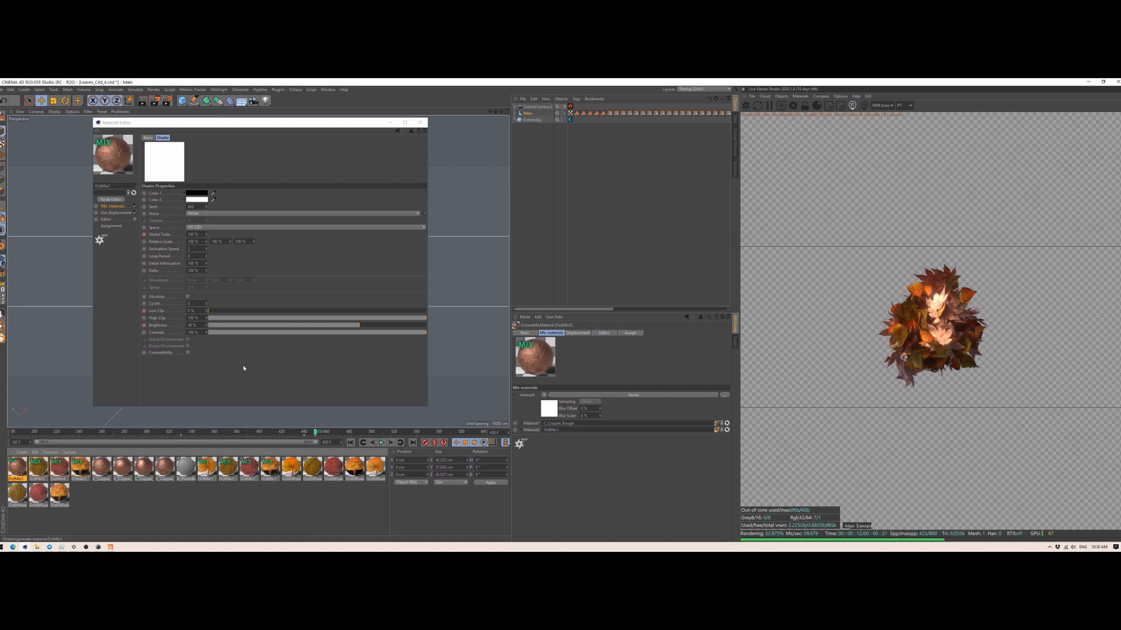
click(420, 122)
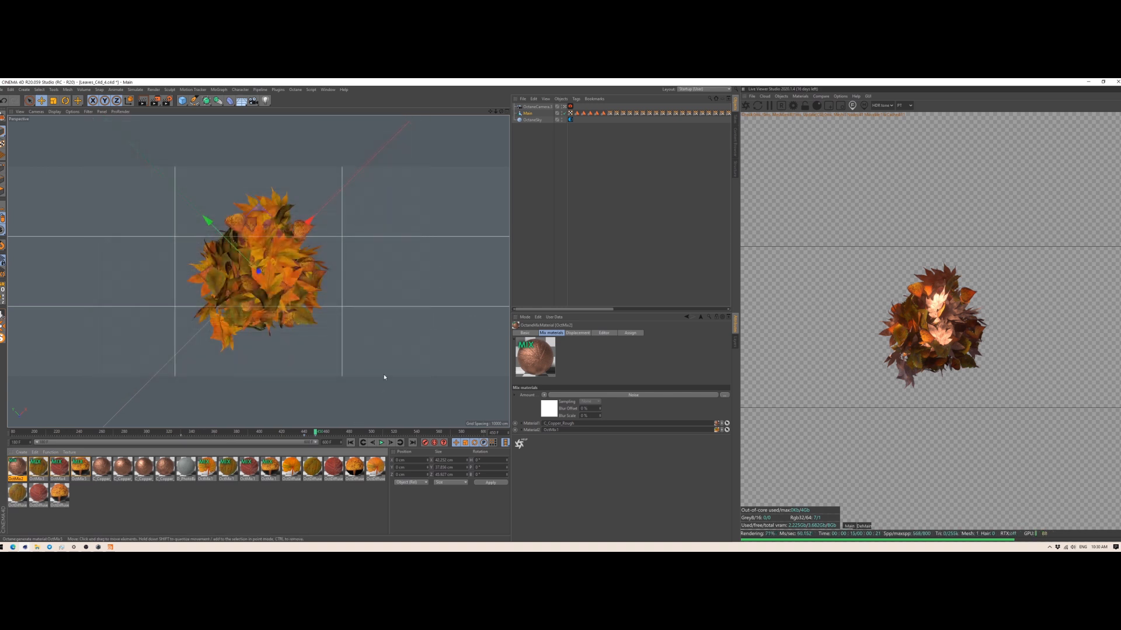